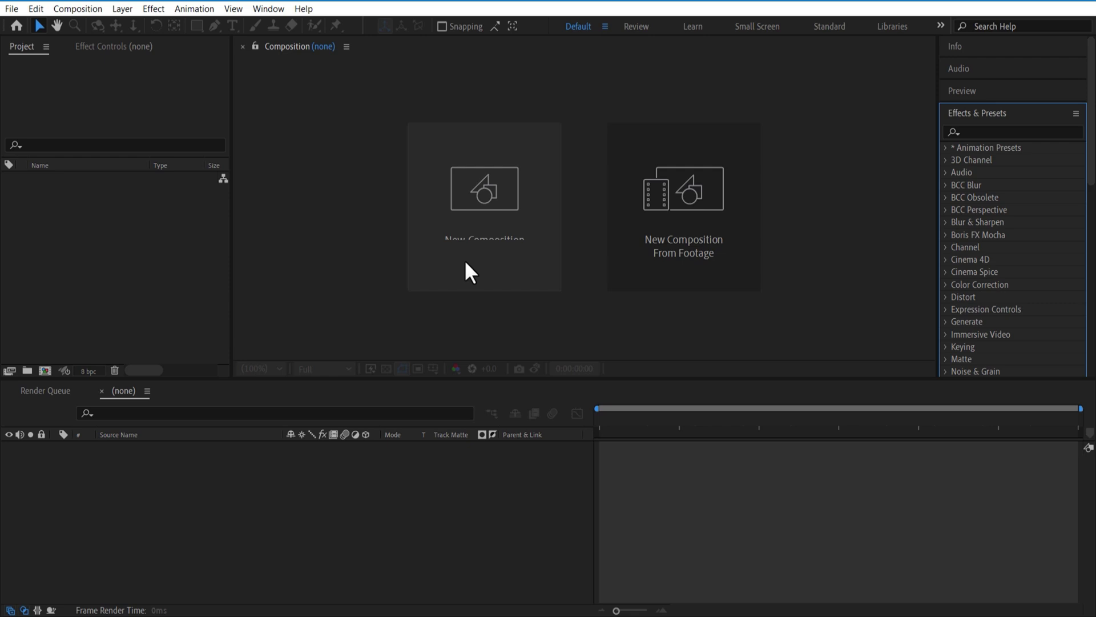
# Step: Create a 1080 x 1920 composition named main at 60 fps with a 10-second duration
pyautogui.click(460, 228)
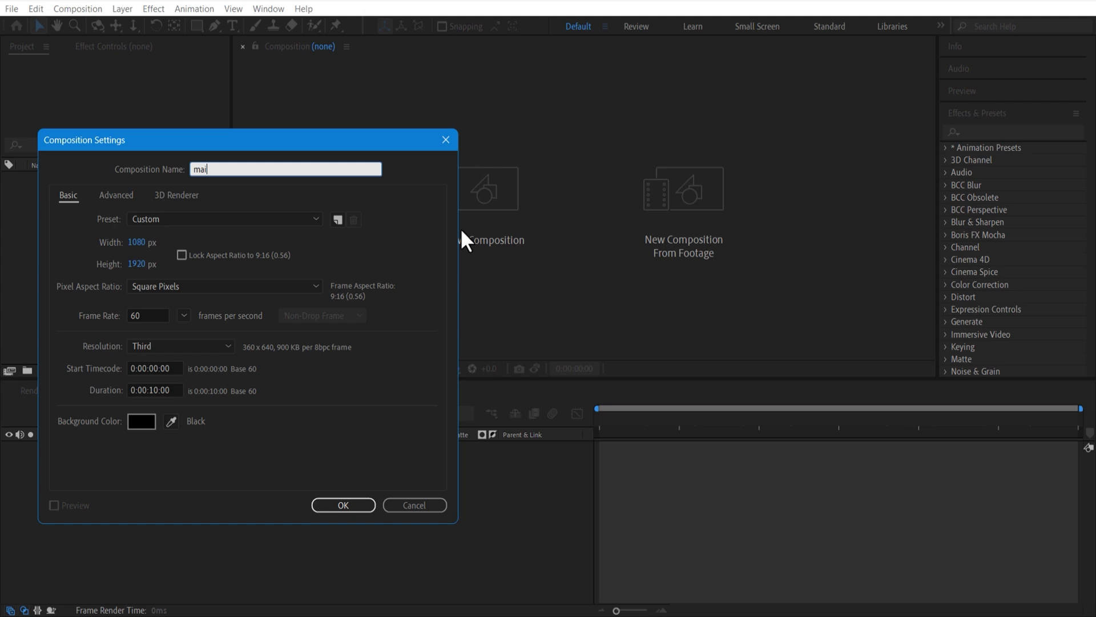
pyautogui.click(344, 504)
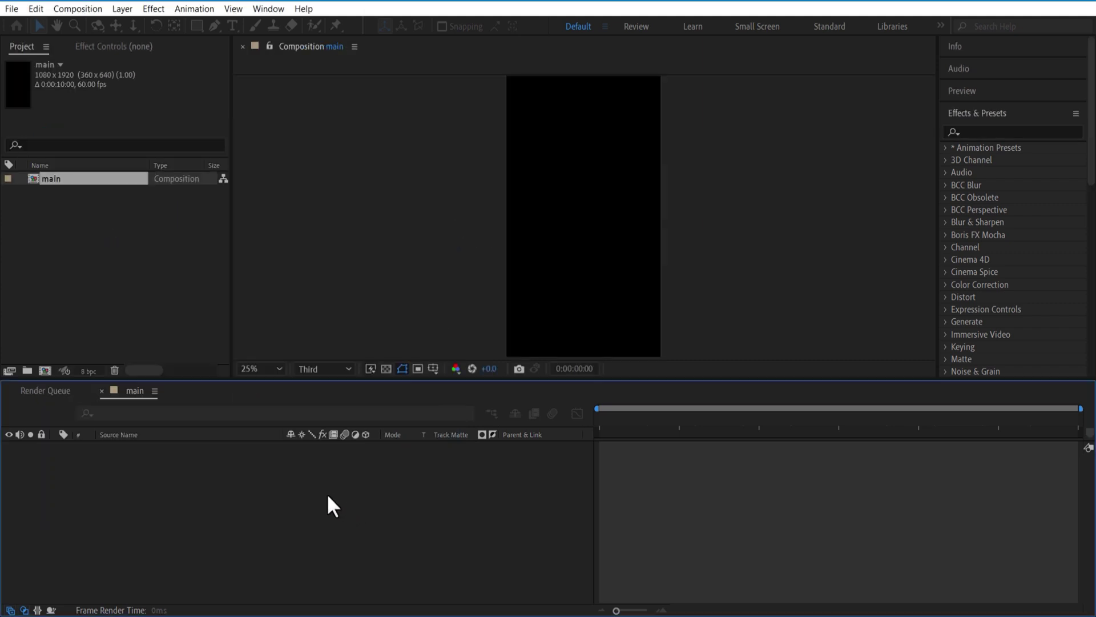
# Step: Import the video folder and add all ten of its clips to the main composition's timeline
pyautogui.rightClick(113, 251)
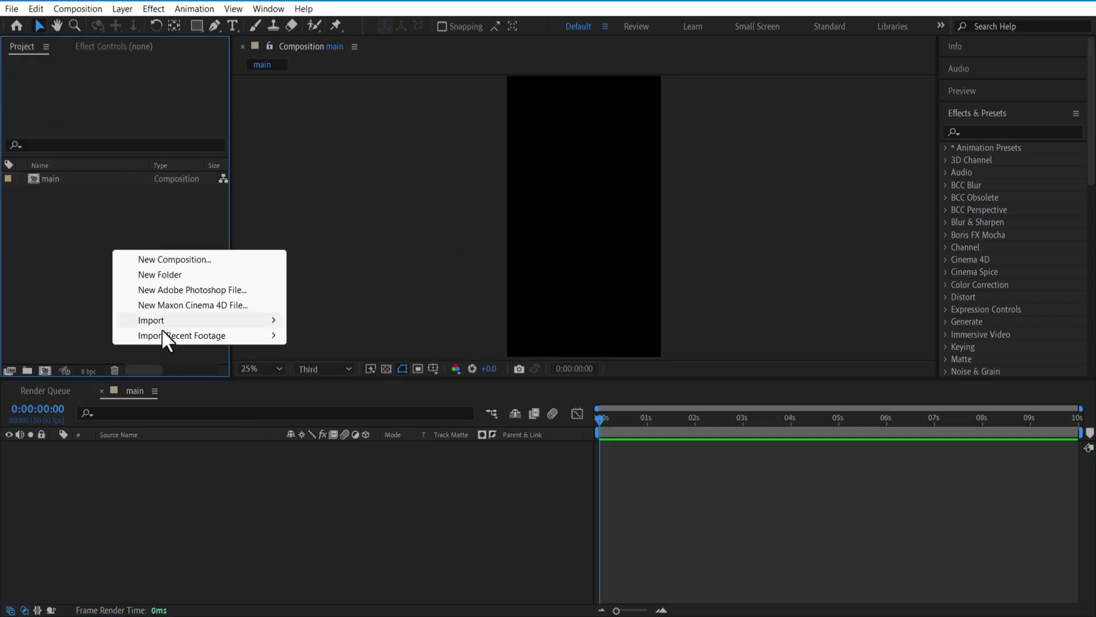
pyautogui.click(85, 207)
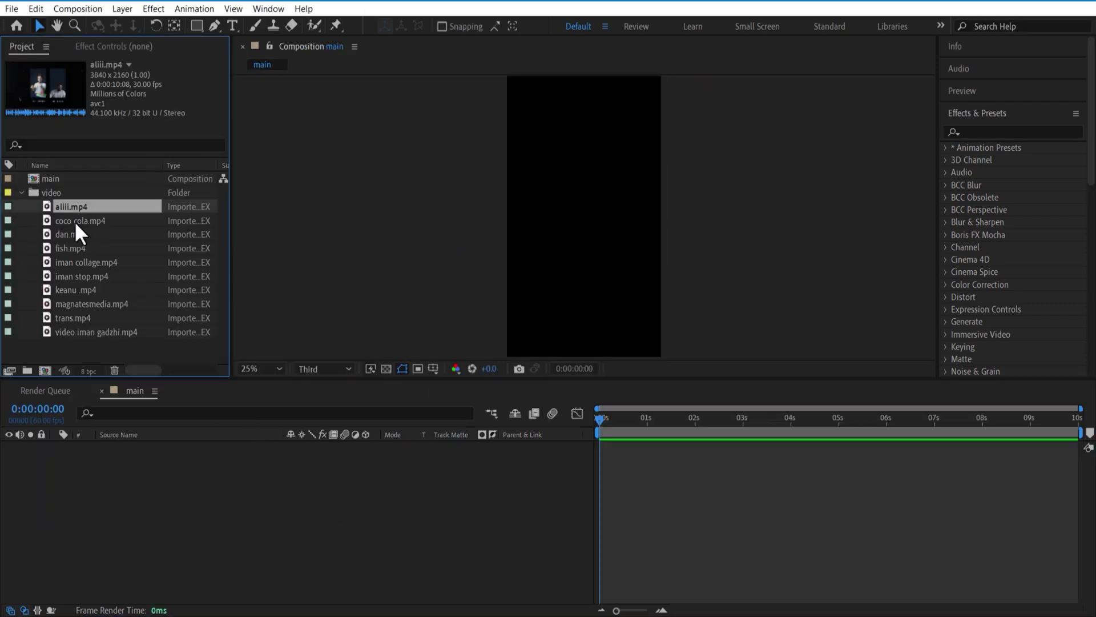
pyautogui.keyDown('shift'); pyautogui.click(75, 248); pyautogui.keyUp('shift')
pyautogui.keyDown('shift'); pyautogui.click(77, 304); pyautogui.keyUp('shift')
pyautogui.keyDown('shift'); pyautogui.click(77, 332); pyautogui.keyUp('shift')
pyautogui.moveTo(77, 332); pyautogui.dragTo(69, 477)
# Step: Mute the audio of all ten clip layers and turn them into 3D layers
pyautogui.moveTo(20, 447); pyautogui.dragTo(20, 559)
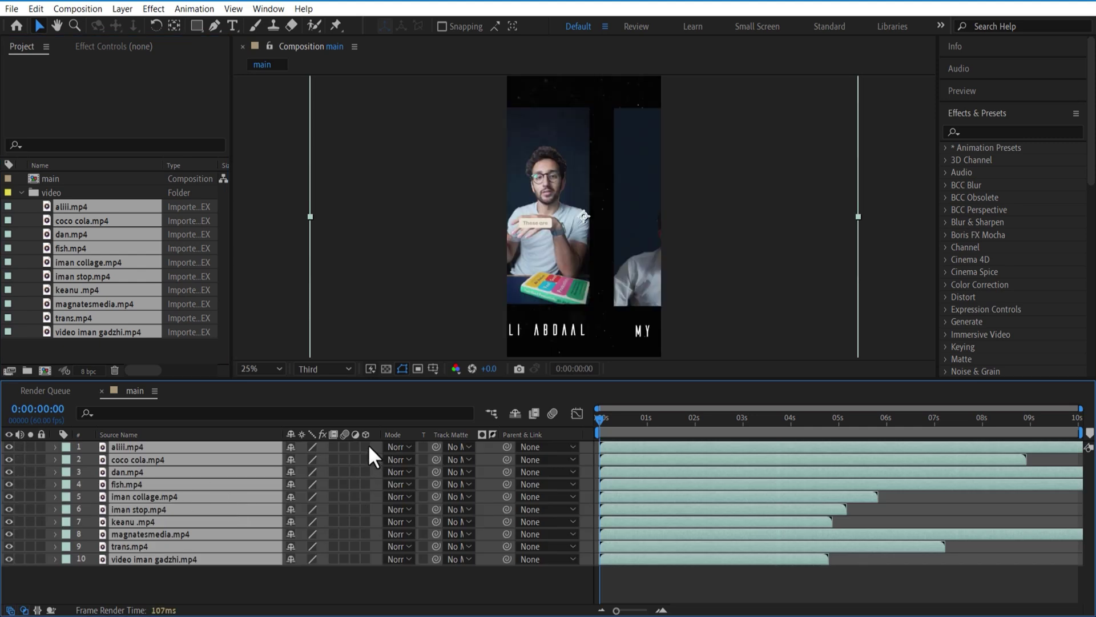
pyautogui.moveTo(366, 447); pyautogui.dragTo(364, 559)
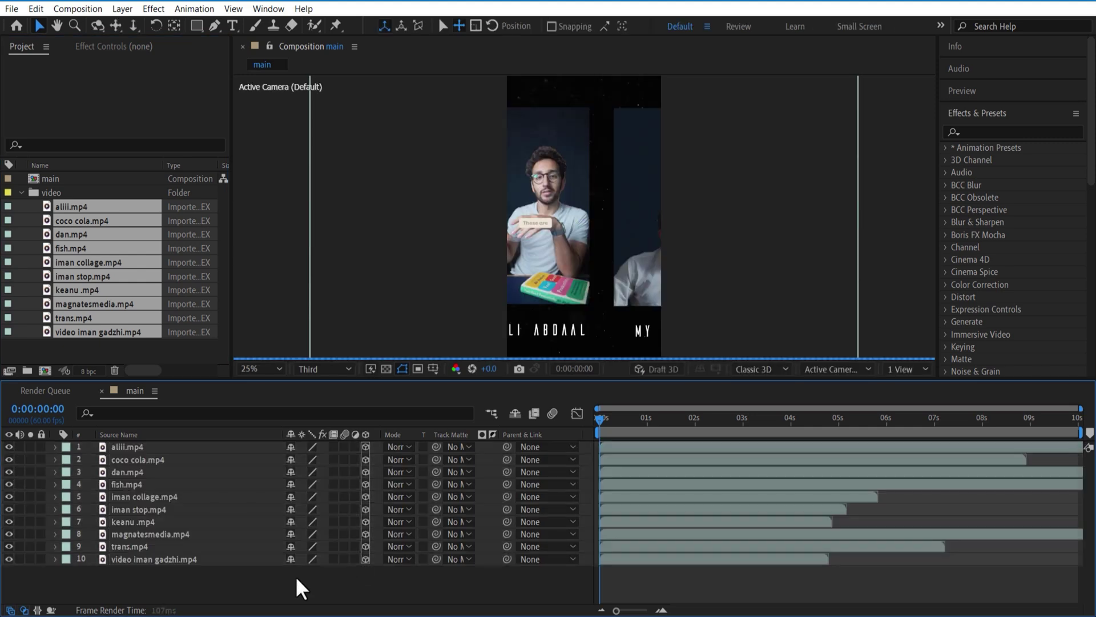
# Step: Add a one-node camera named Camera 1 to the composition with the default camera settings
pyautogui.rightClick(202, 587)
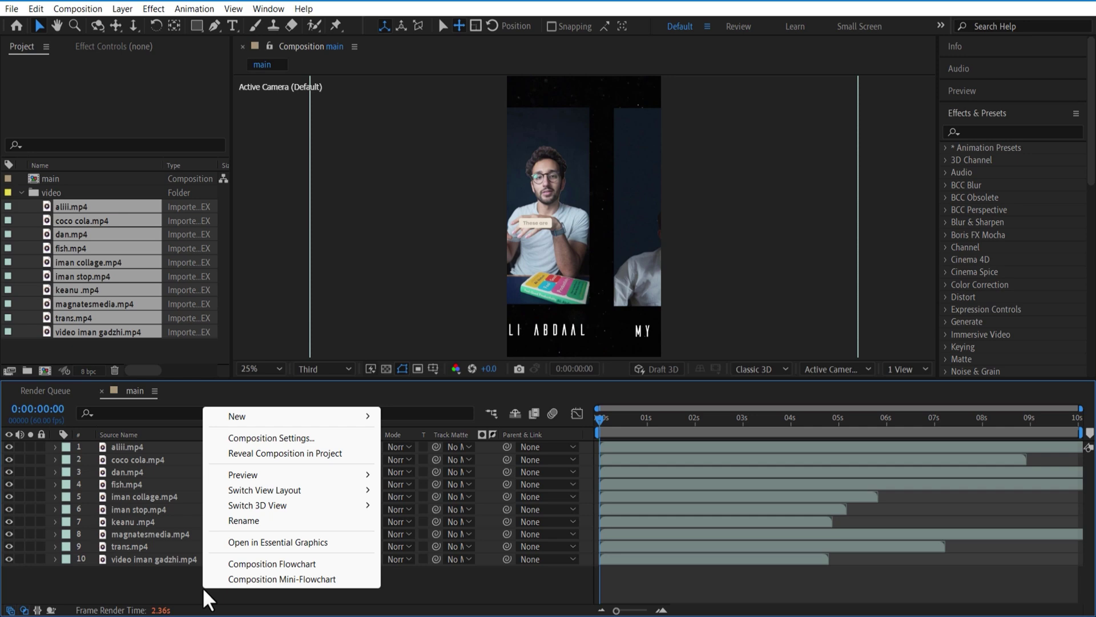
pyautogui.moveTo(279, 420)
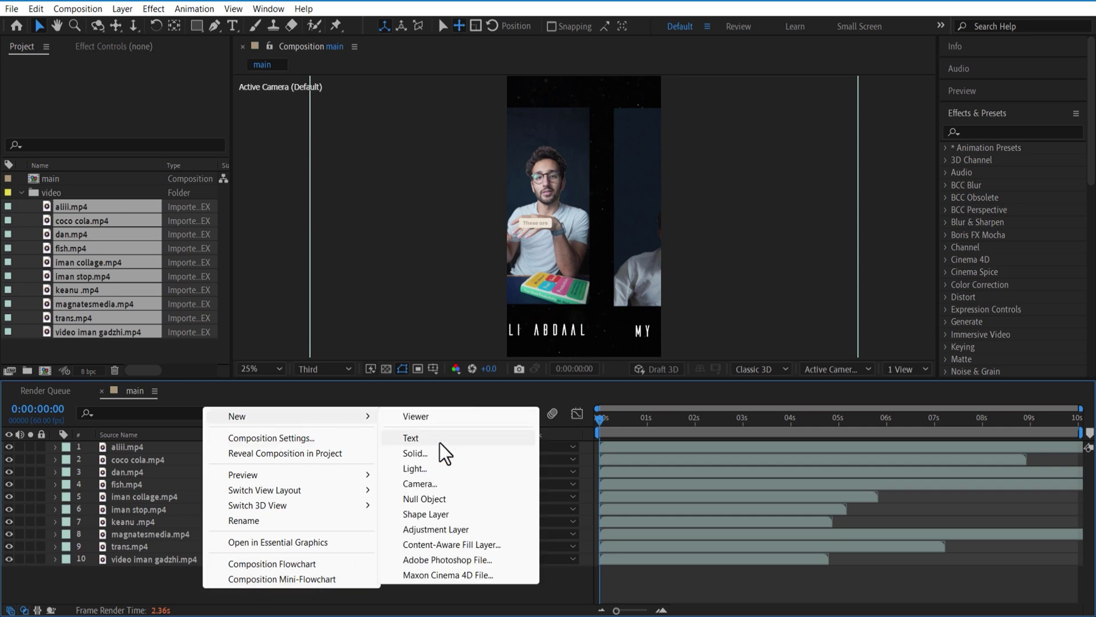
pyautogui.click(427, 483)
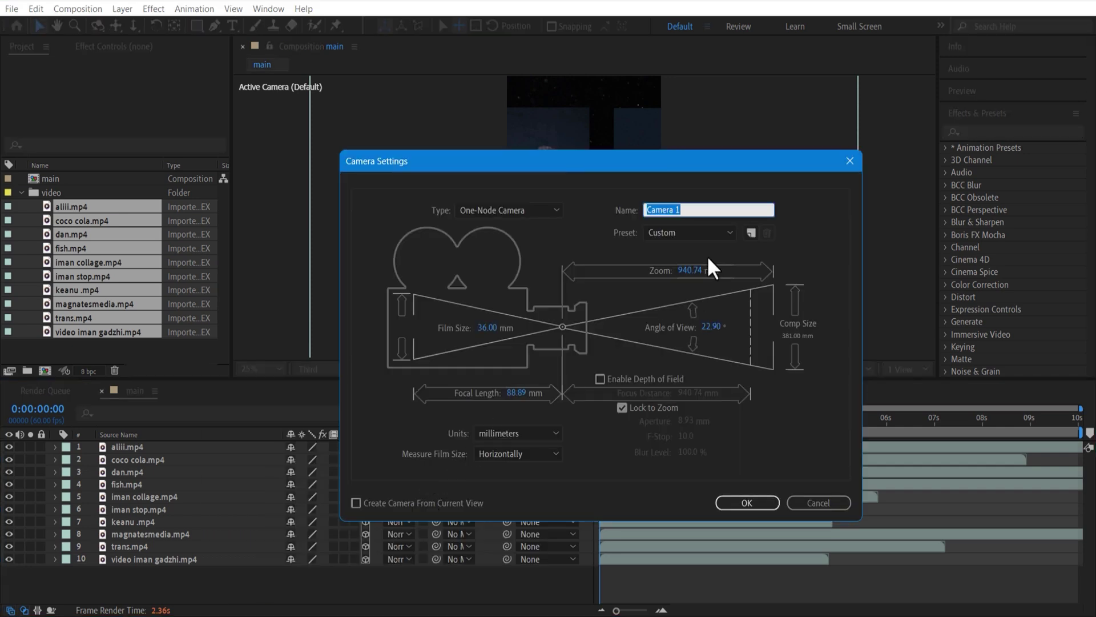
pyautogui.click(758, 501)
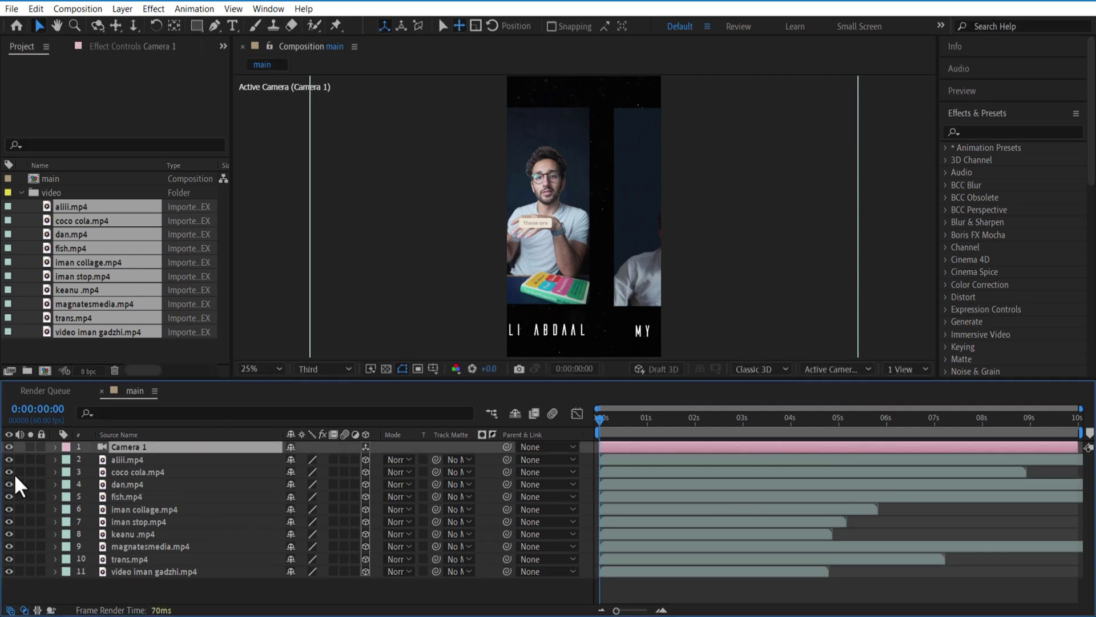
# Step: Hide every clip layer except aliii.mp4 and select that layer
pyautogui.moveTo(9, 545); pyautogui.dragTo(9, 571)
pyautogui.click(145, 460)
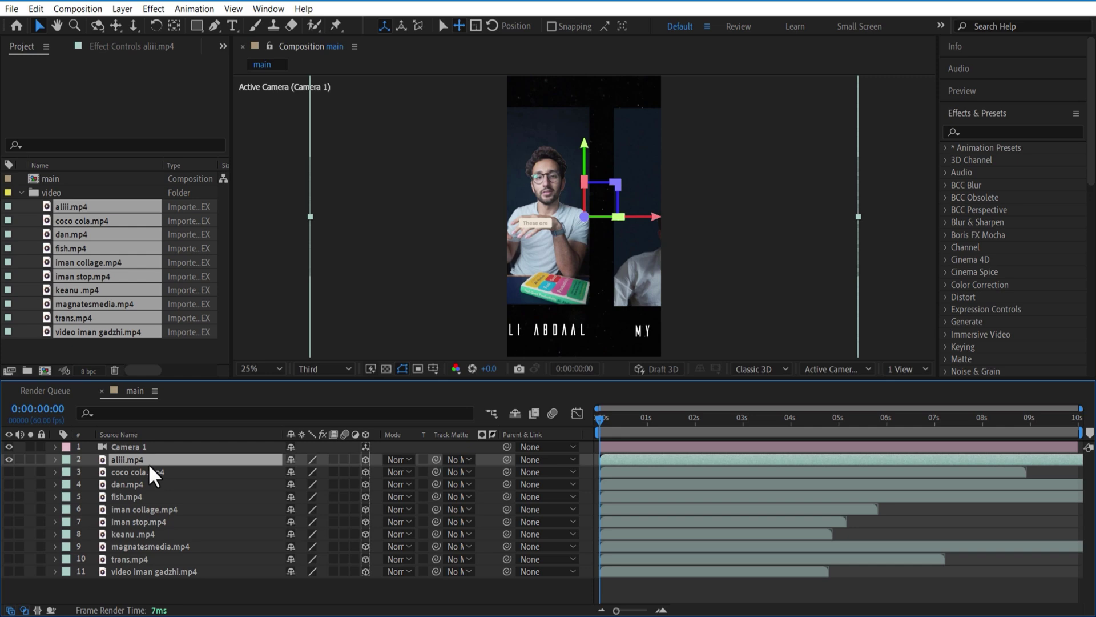
# Step: Switch the composition viewer to the 2 Views layout with a Top view zoomed to 12.5%
pyautogui.click(889, 368)
pyautogui.click(903, 393)
pyautogui.click(849, 370)
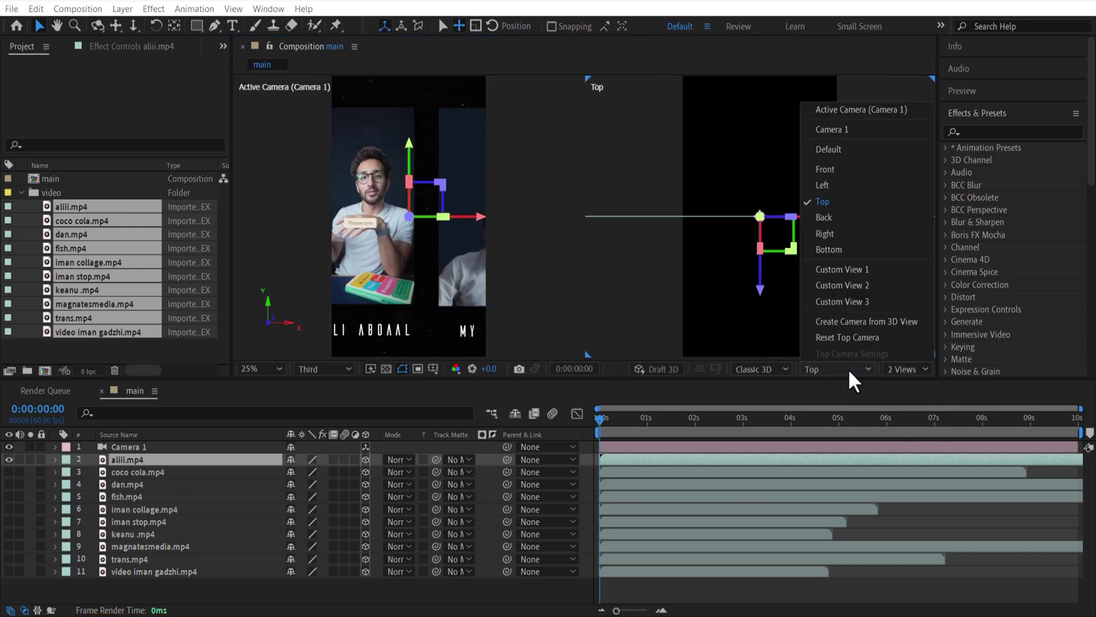
pyautogui.click(826, 372)
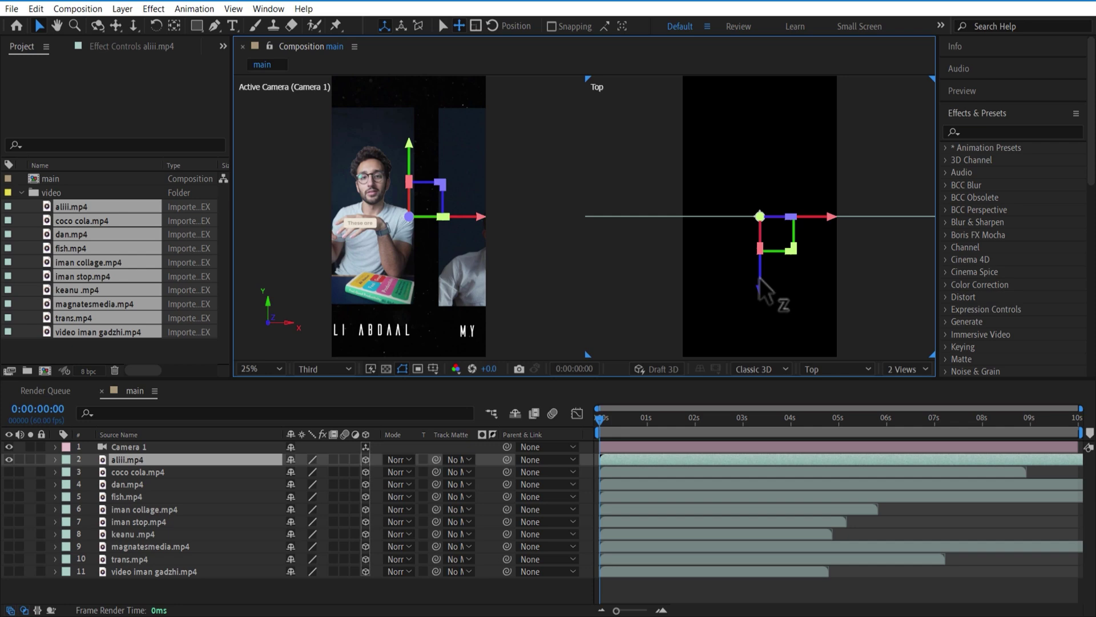
pyautogui.press(',')
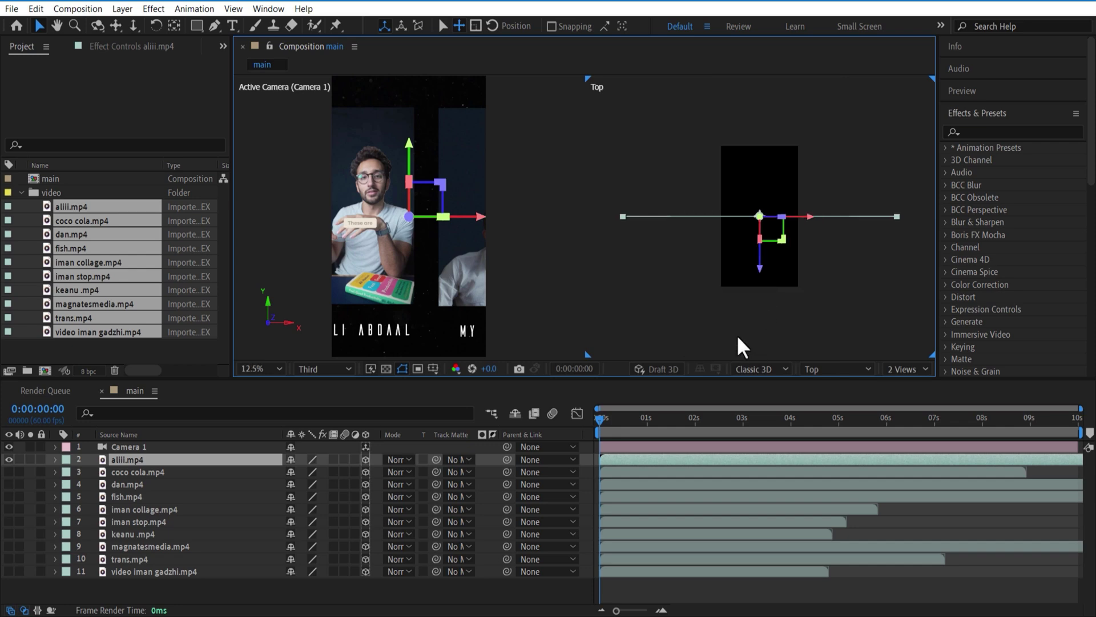
# Step: Move the aliii.mp4 layer toward the camera along Z to about -808 in the Top view
pyautogui.click(205, 458)
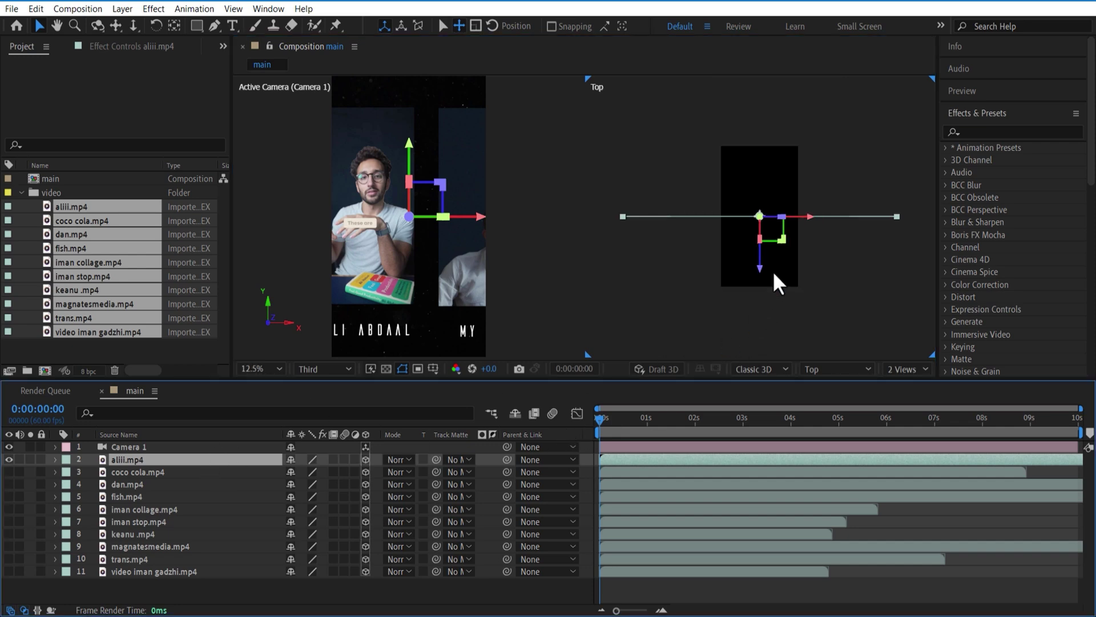
pyautogui.moveTo(763, 269); pyautogui.dragTo(768, 326)
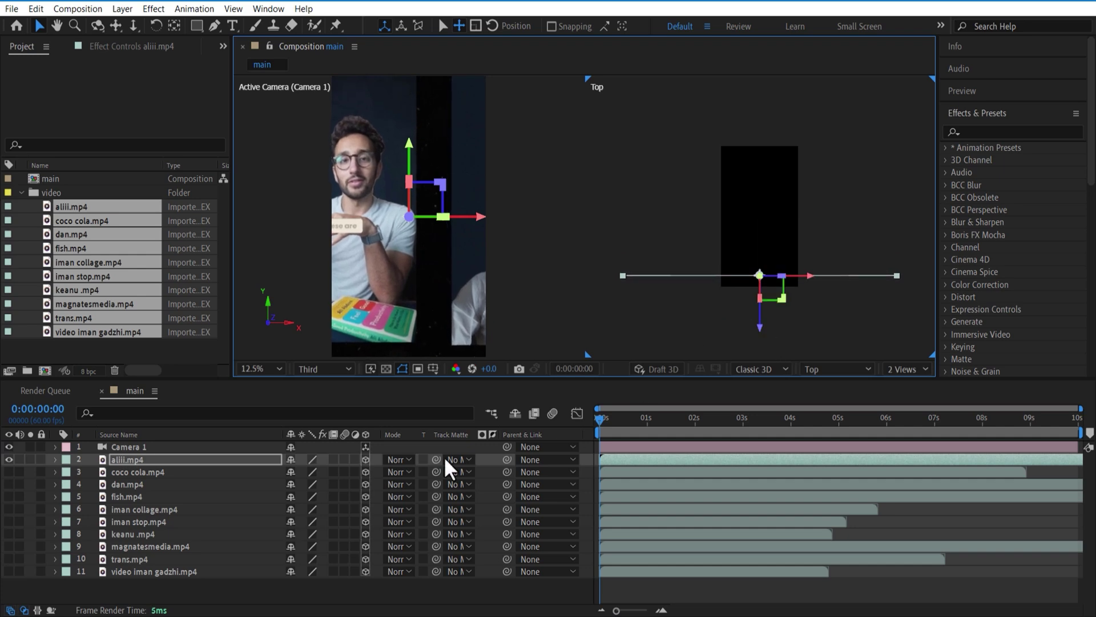
# Step: Scale aliii.mp4 to 13%, rotate it counter-clockwise into a tilted portrait orientation, and place it at X 430, Y 1343
pyautogui.click(152, 459)
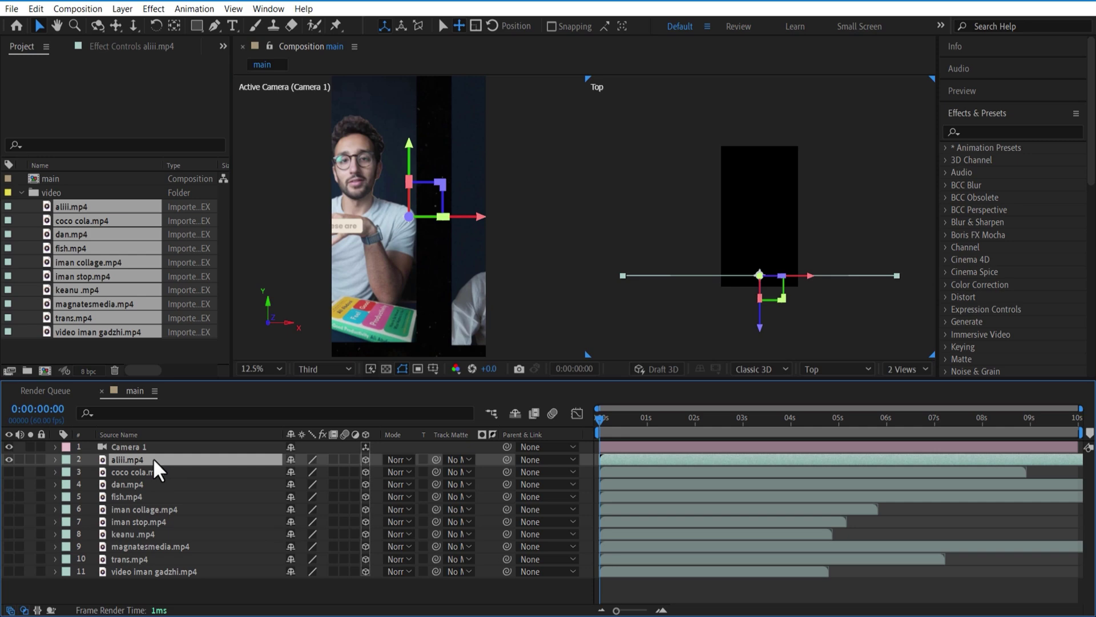
pyautogui.press('r')
pyautogui.press('s')
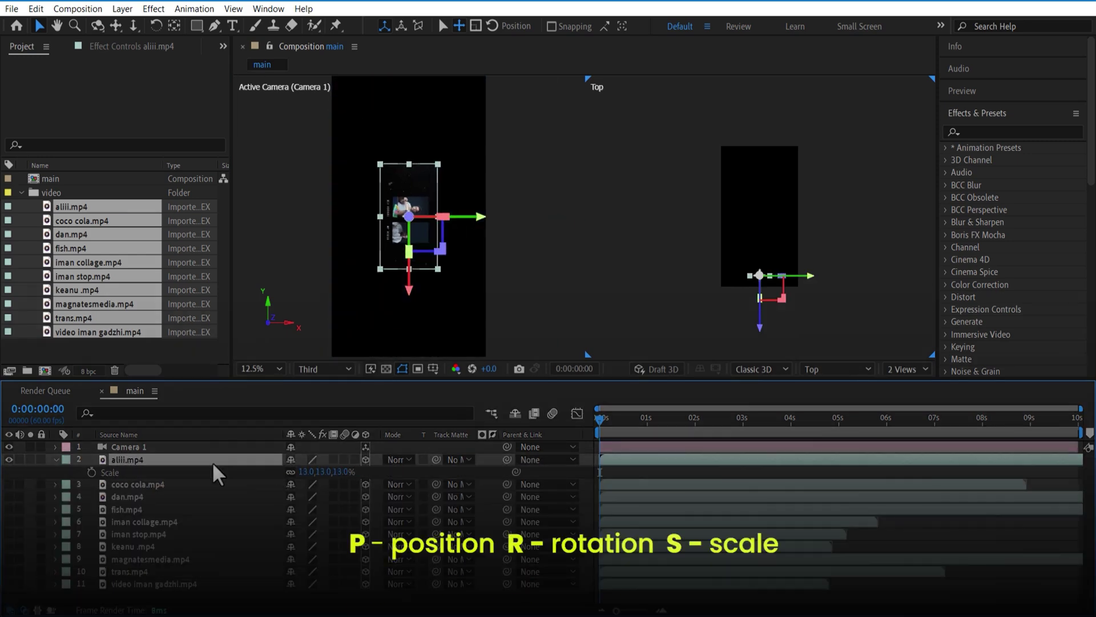
pyautogui.press('p')
pyautogui.moveTo(316, 471); pyautogui.dragTo(536, 472)
pyautogui.press('r')
pyautogui.moveTo(310, 509); pyautogui.dragTo(302, 509)
pyautogui.press('p')
pyautogui.moveTo(294, 472); pyautogui.dragTo(216, 466)
# Step: Select Camera 1 in the Top view and move it slightly forward along Z toward the clips
pyautogui.click(752, 280)
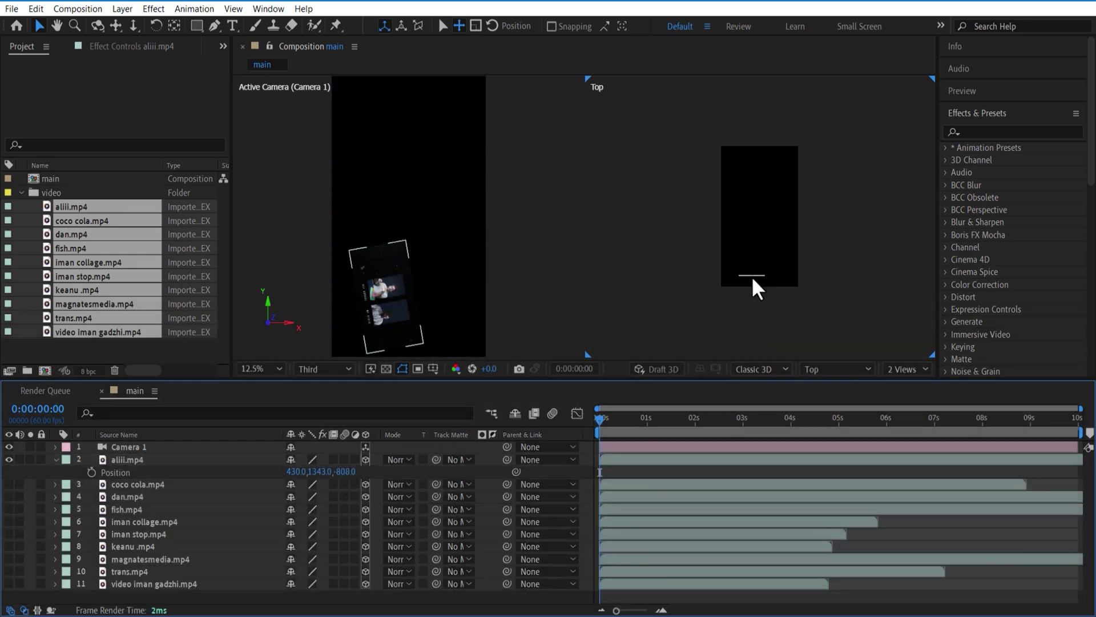
pyautogui.scroll(-2, 738, 340)
pyautogui.scroll(1, 741, 326)
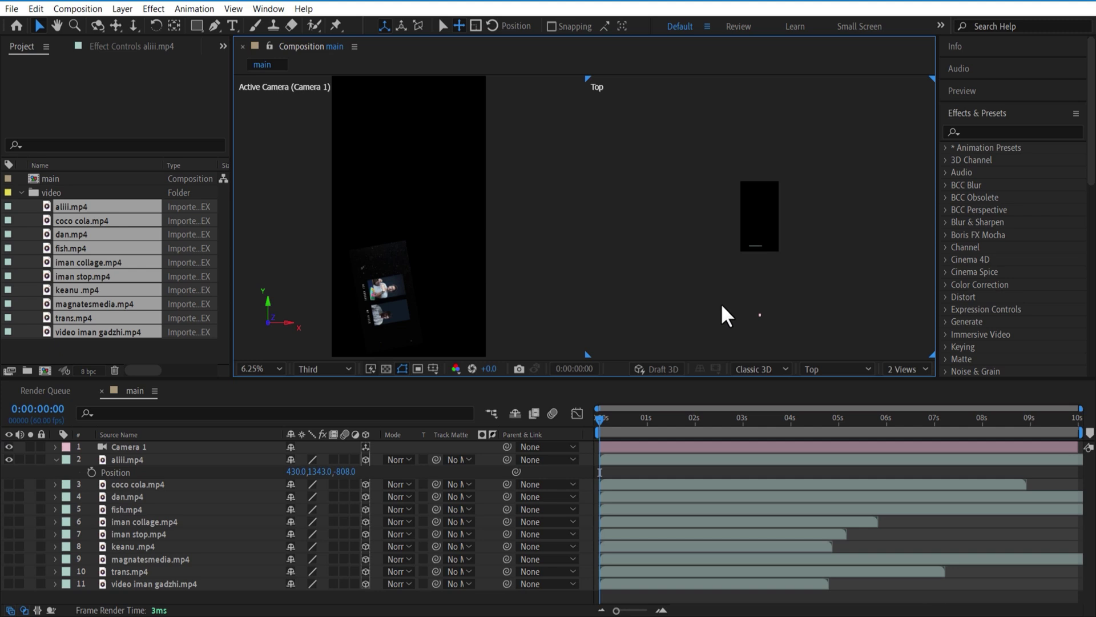
pyautogui.click(759, 314)
pyautogui.scroll(2, 673, 317)
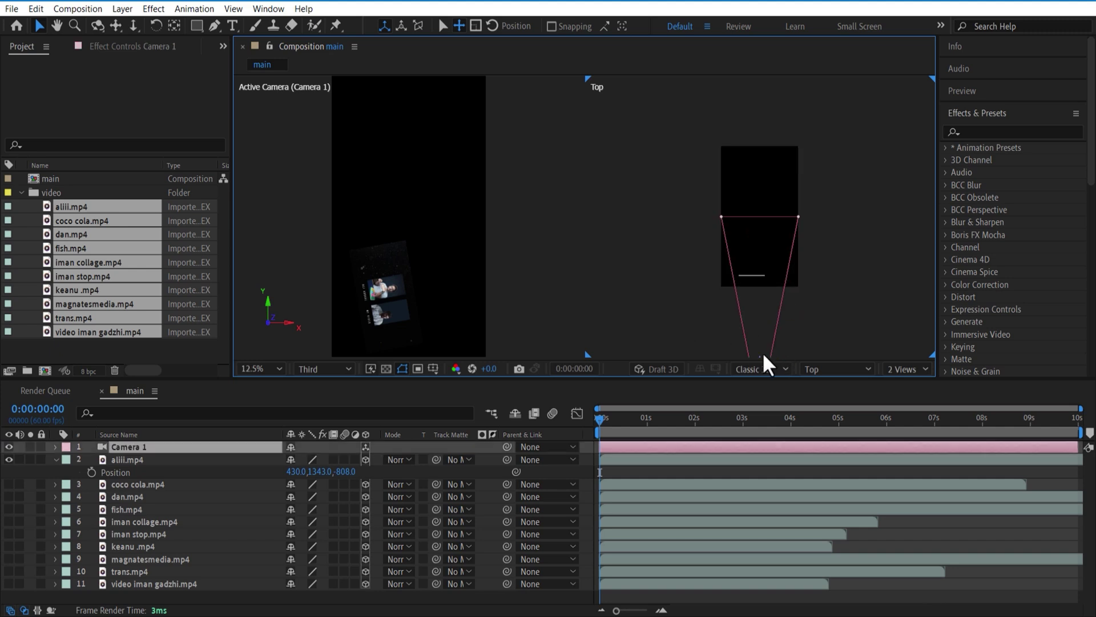
pyautogui.scroll(-2, 762, 351)
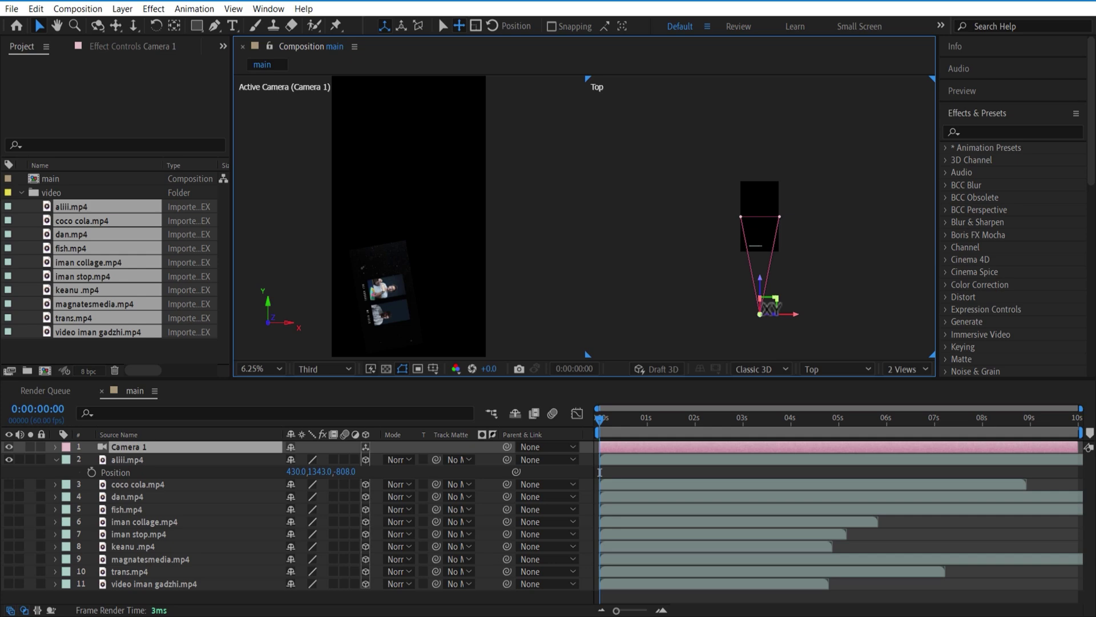
pyautogui.moveTo(764, 297); pyautogui.dragTo(761, 273)
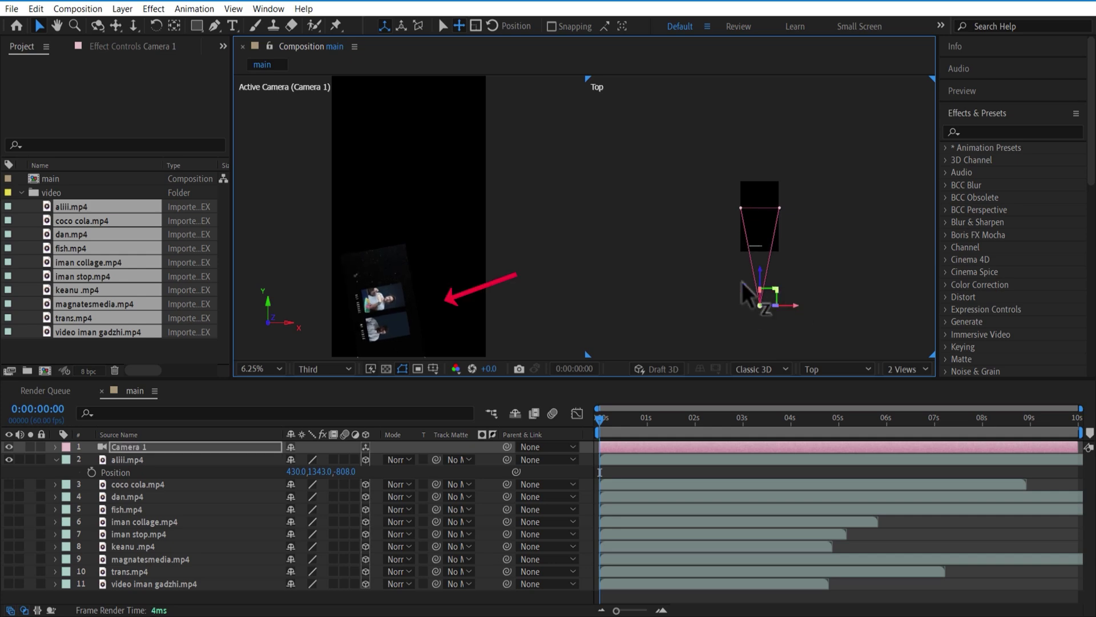
pyautogui.scroll(4, 645, 300)
pyautogui.scroll(-2, 775, 249)
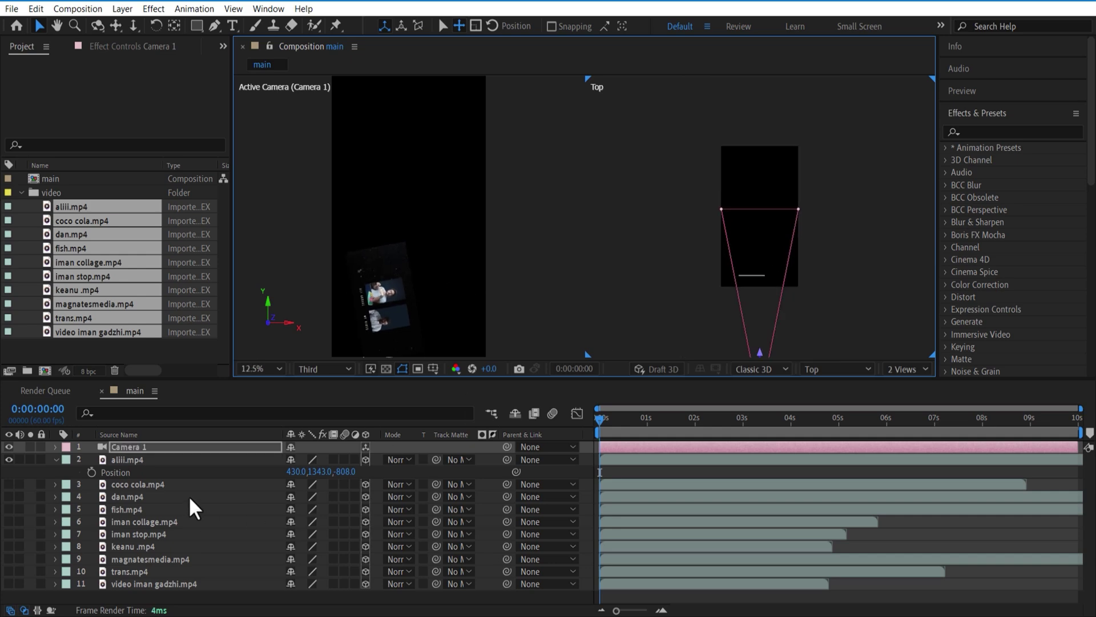
# Step: Show the coco cola.mp4 layer and set its scale to 13%
pyautogui.click(7, 481)
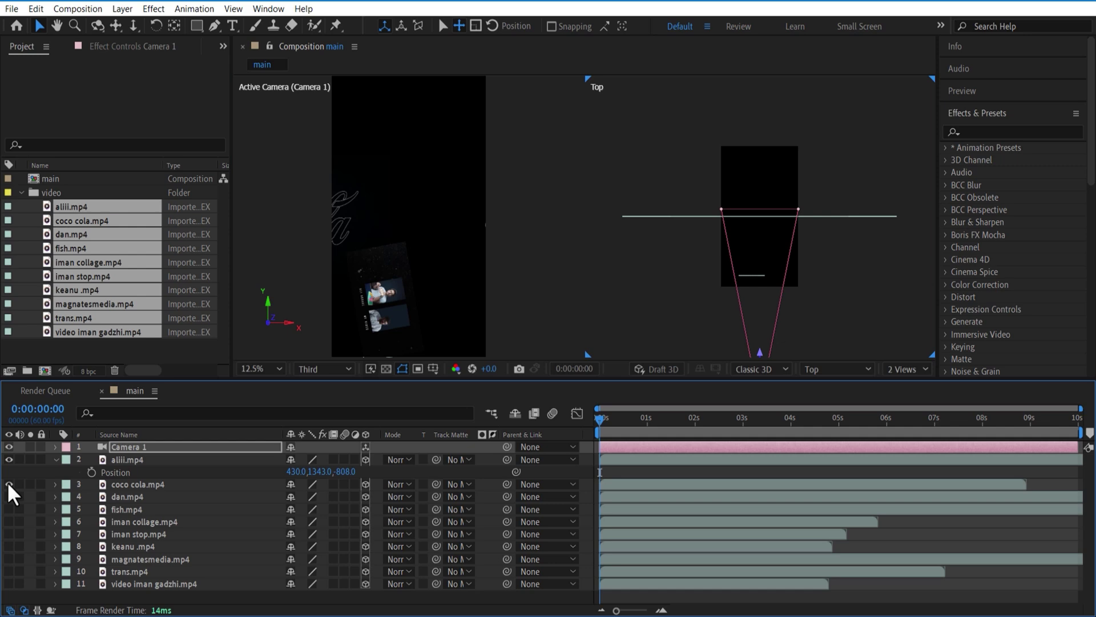
pyautogui.click(122, 488)
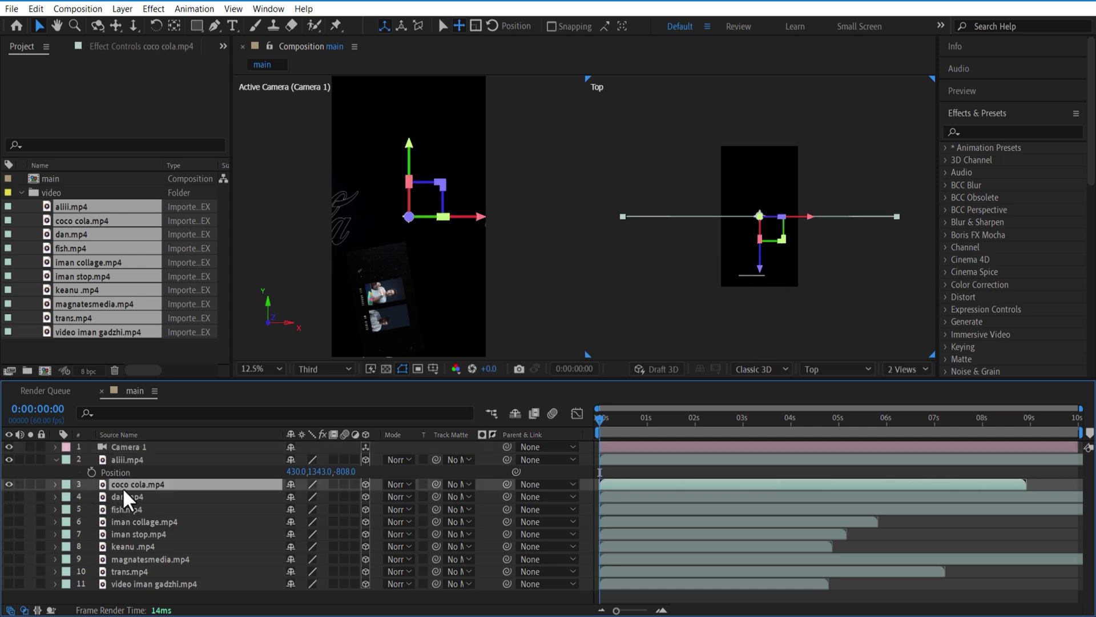
pyautogui.press('s')
pyautogui.click(307, 496)
pyautogui.write('13')
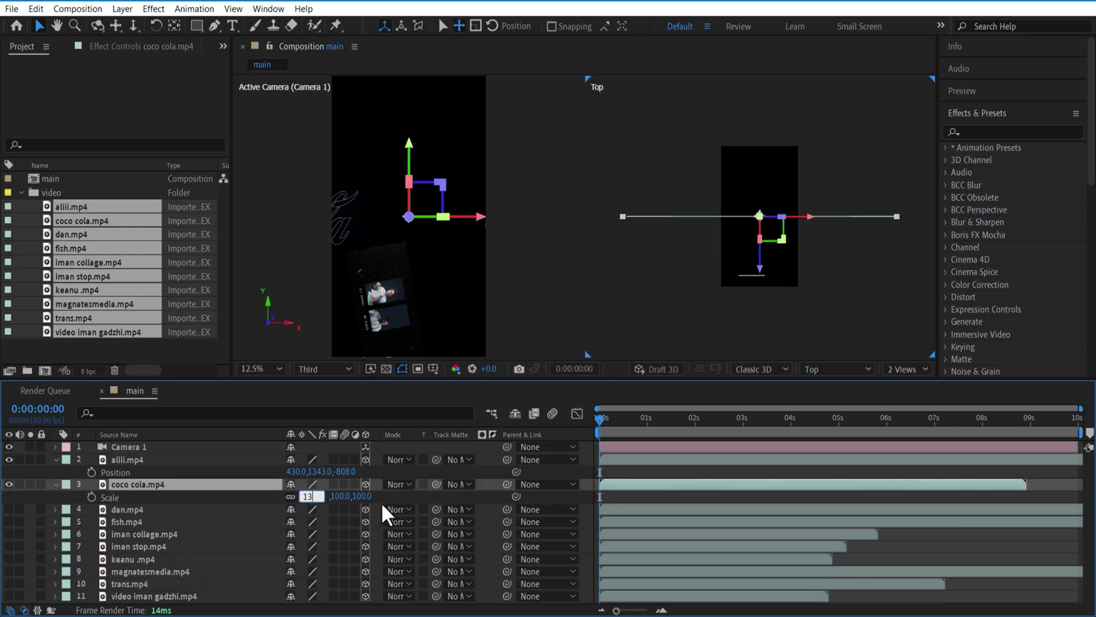
pyautogui.click(384, 500)
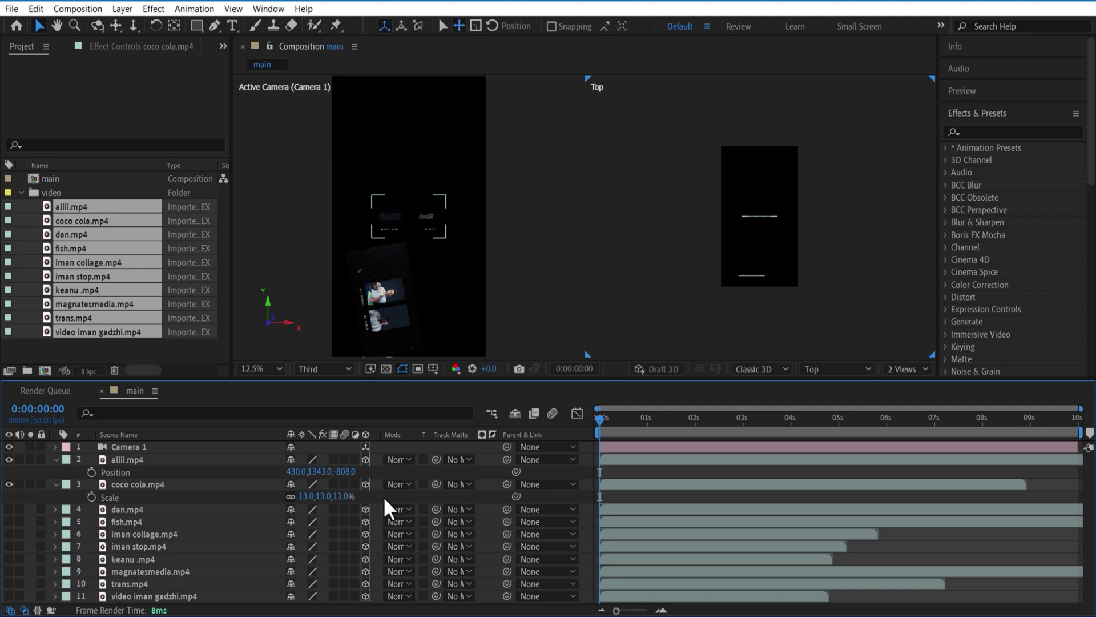
# Step: Rotate coco cola.mp4 into a portrait orientation leaning right and move it to X 732.2, Y 980
pyautogui.click(176, 483)
pyautogui.press('r')
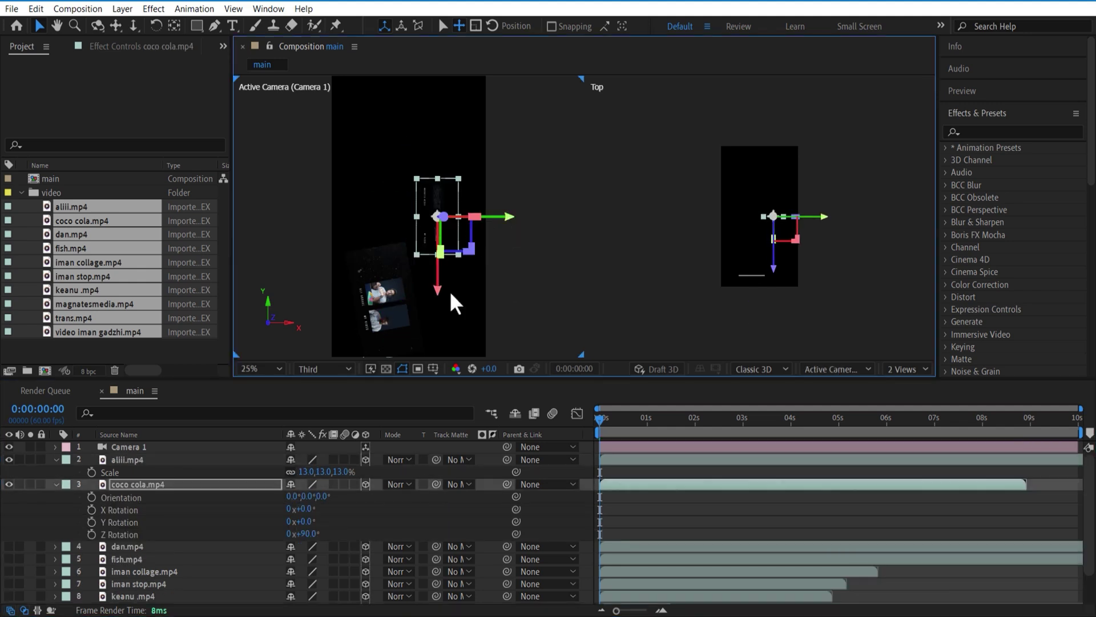
pyautogui.moveTo(314, 534); pyautogui.dragTo(323, 534)
pyautogui.press('p')
# Step: Pull Camera 1 back slightly along Z and collapse the properties of the aliii and coco cola layers
pyautogui.click(341, 446)
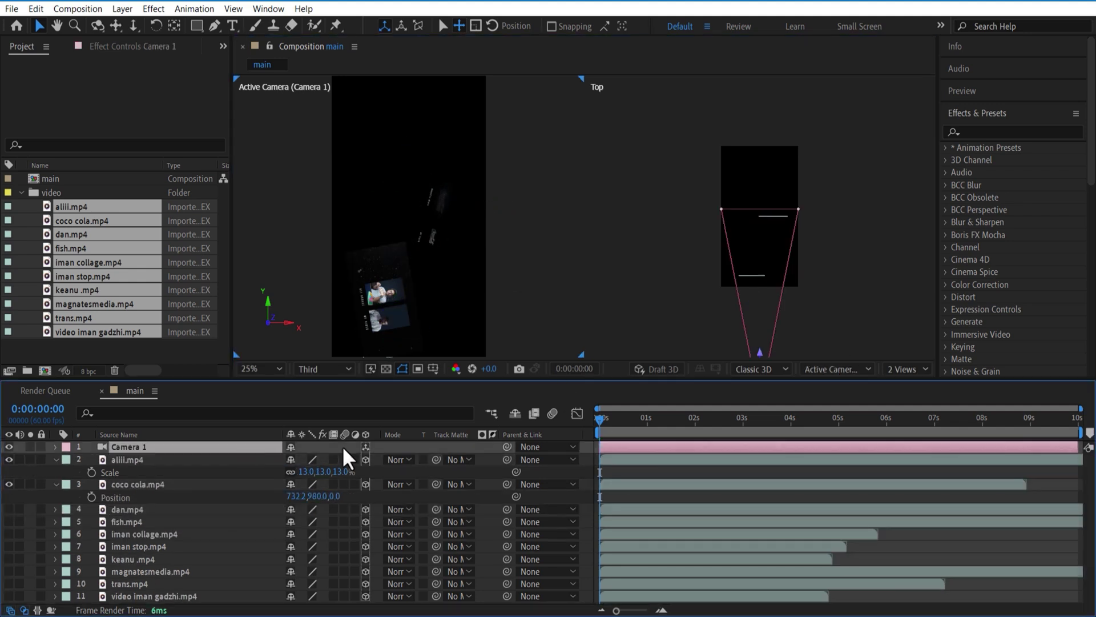
pyautogui.moveTo(760, 355)
pyautogui.mouseDown()
pyautogui.moveTo(761, 378)
pyautogui.moveTo(781, 240)
pyautogui.moveTo(773, 400)
pyautogui.moveTo(782, 345)
pyautogui.moveTo(782, 369)
pyautogui.mouseUp()
pyautogui.click(109, 487)
pyautogui.click(55, 459)
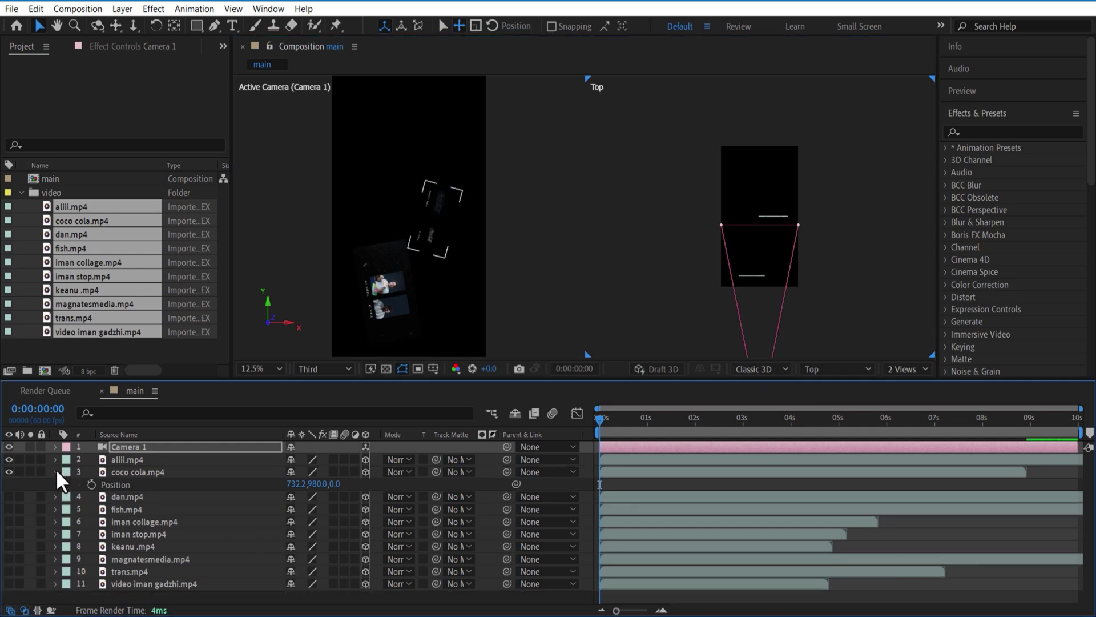
pyautogui.click(56, 471)
# Step: Place the Untitled.jpg image at the bottom of the layer stack and rename its layer to screen shot
pyautogui.click(143, 589)
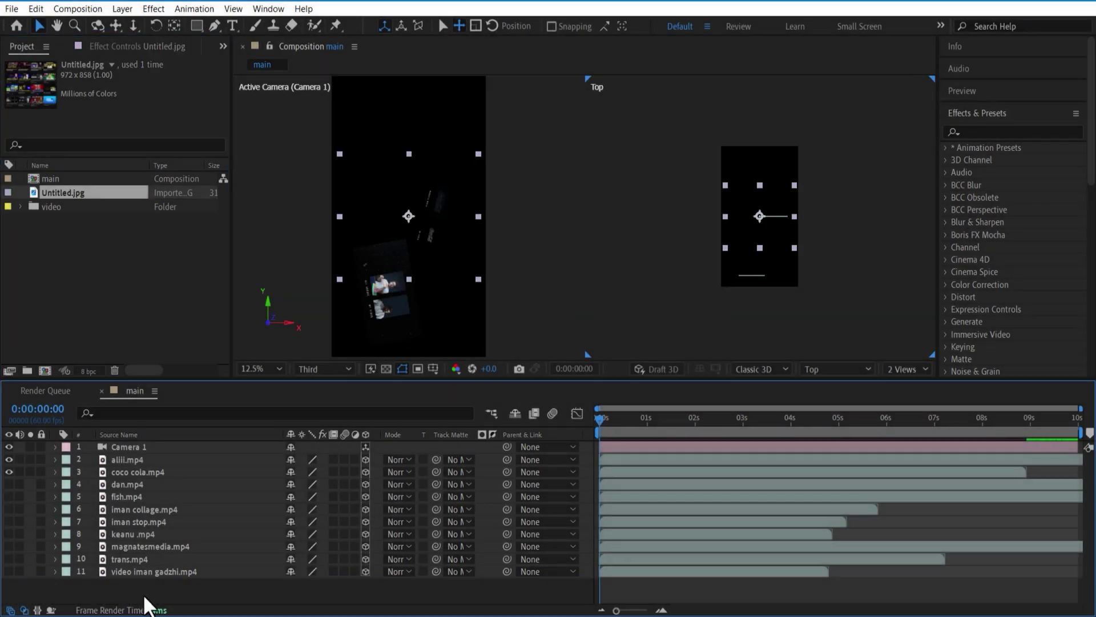
pyautogui.rightClick(145, 582)
pyautogui.click(206, 540)
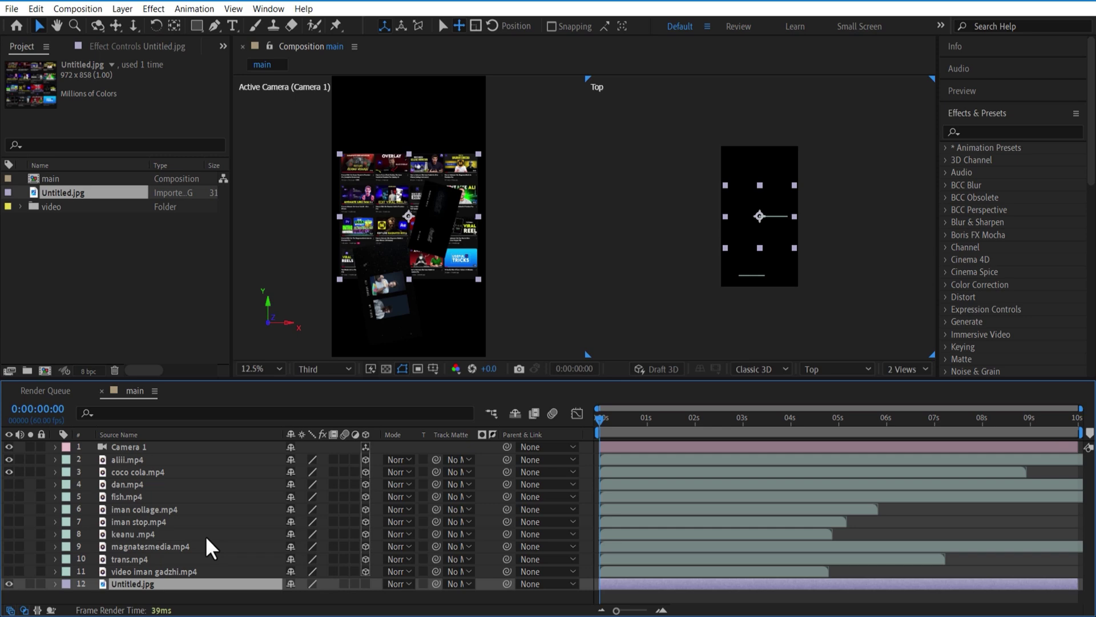
pyautogui.write('scre')
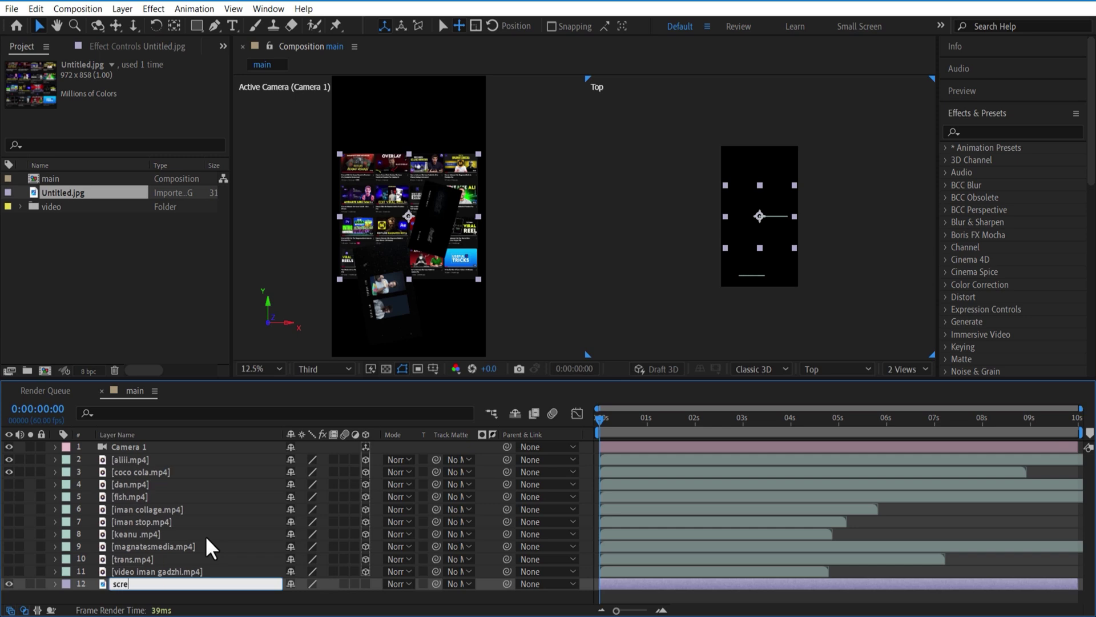
pyautogui.write('en shot')
pyautogui.click(183, 545)
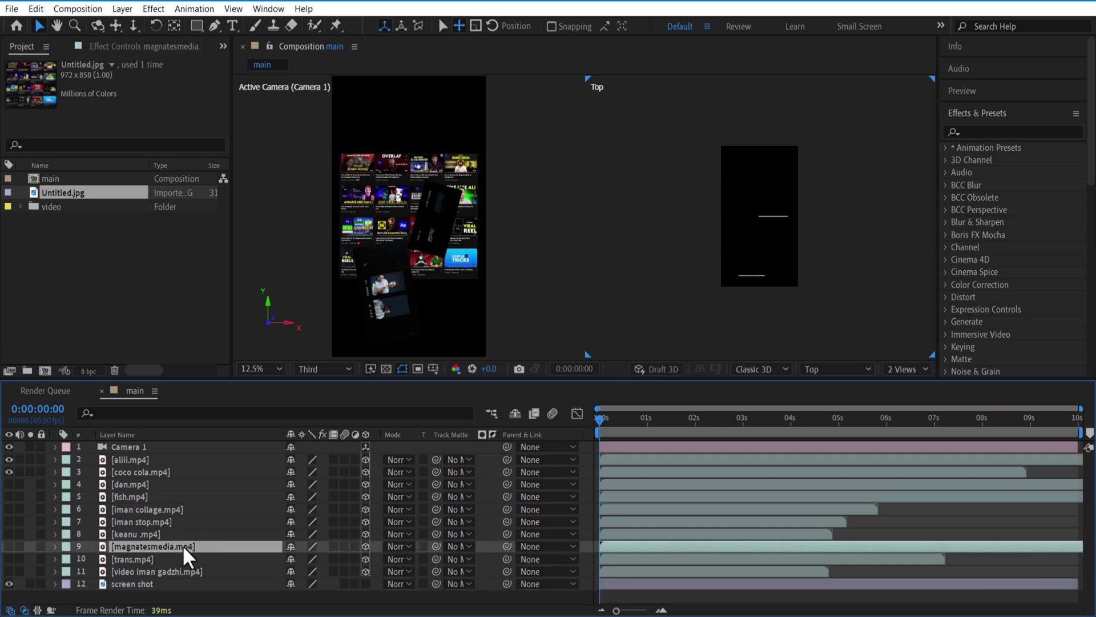
# Step: Scale the screen shot layer up to 227% so it fills the frame as the background
pyautogui.click(149, 578)
pyautogui.press('s')
pyautogui.moveTo(311, 596); pyautogui.dragTo(414, 614)
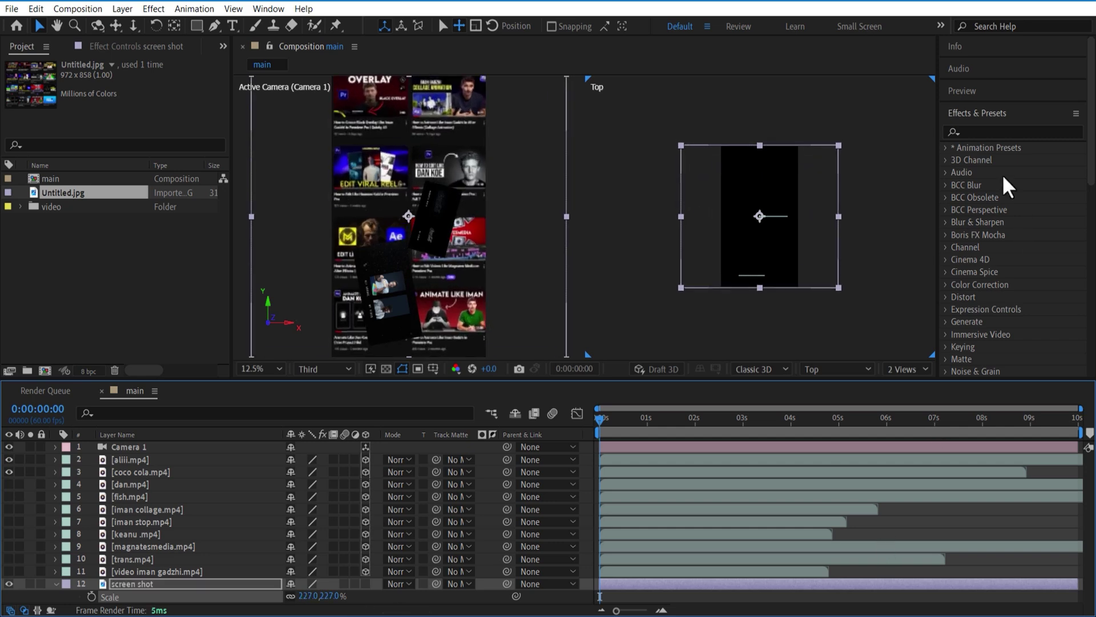
# Step: Search the effects for blur and apply Gaussian Blur to the screen shot layer
pyautogui.click(986, 133)
pyautogui.write('blur')
pyautogui.scroll(-5, 1022, 257)
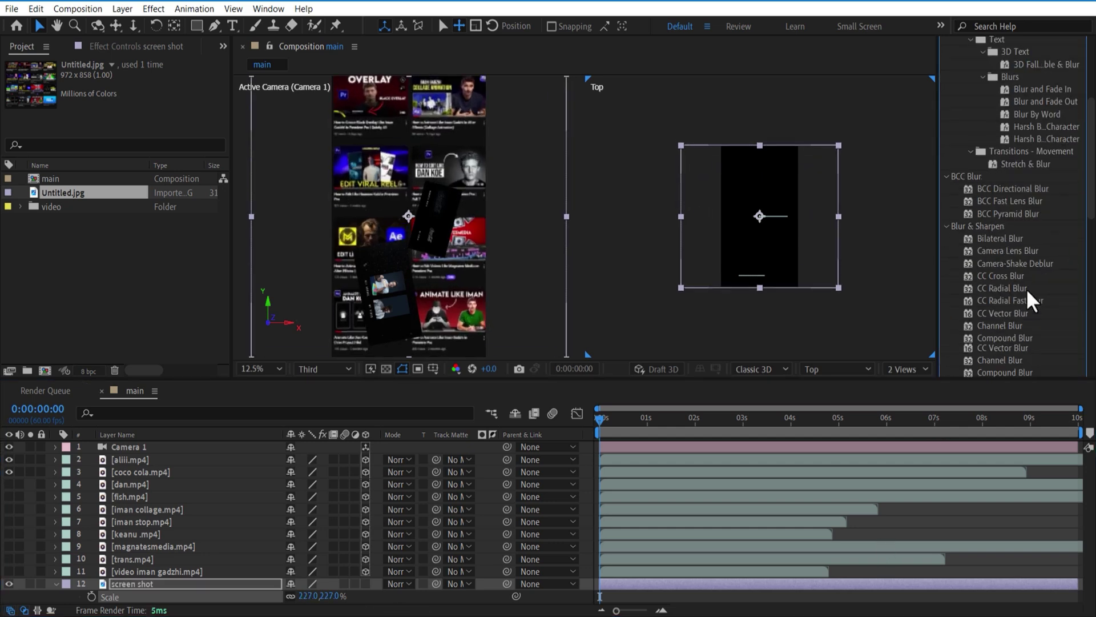
pyautogui.moveTo(1002, 272); pyautogui.dragTo(87, 584)
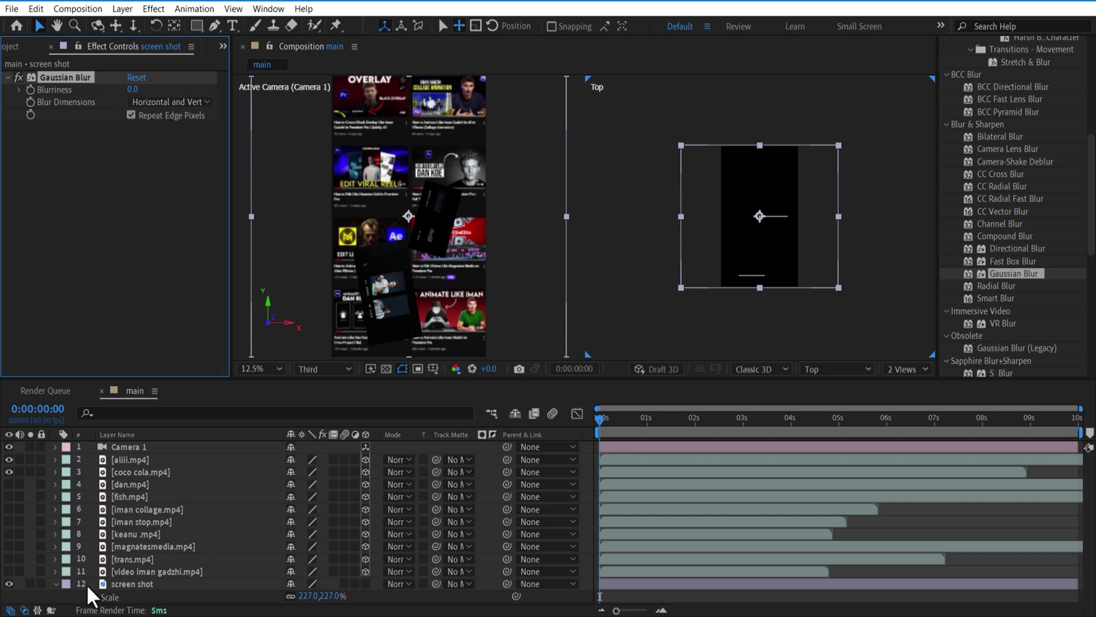
# Step: Make the screen shot layer 3D and set its Gaussian Blur blurriness to 30
pyautogui.click(55, 584)
pyautogui.click(366, 583)
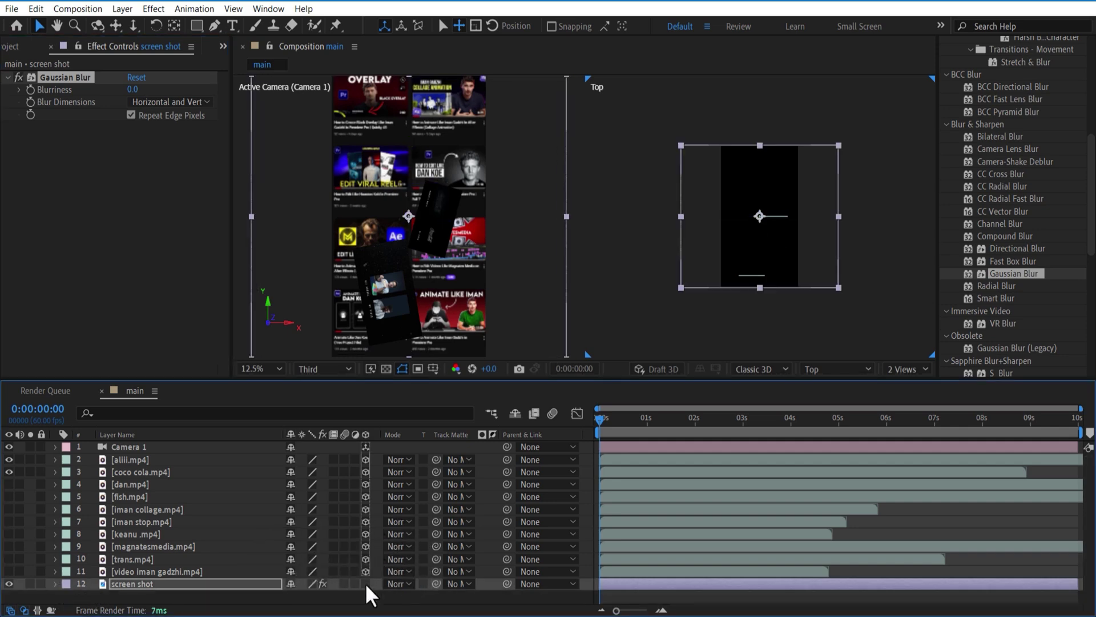
pyautogui.click(132, 89)
pyautogui.write('30')
pyautogui.press('Return')
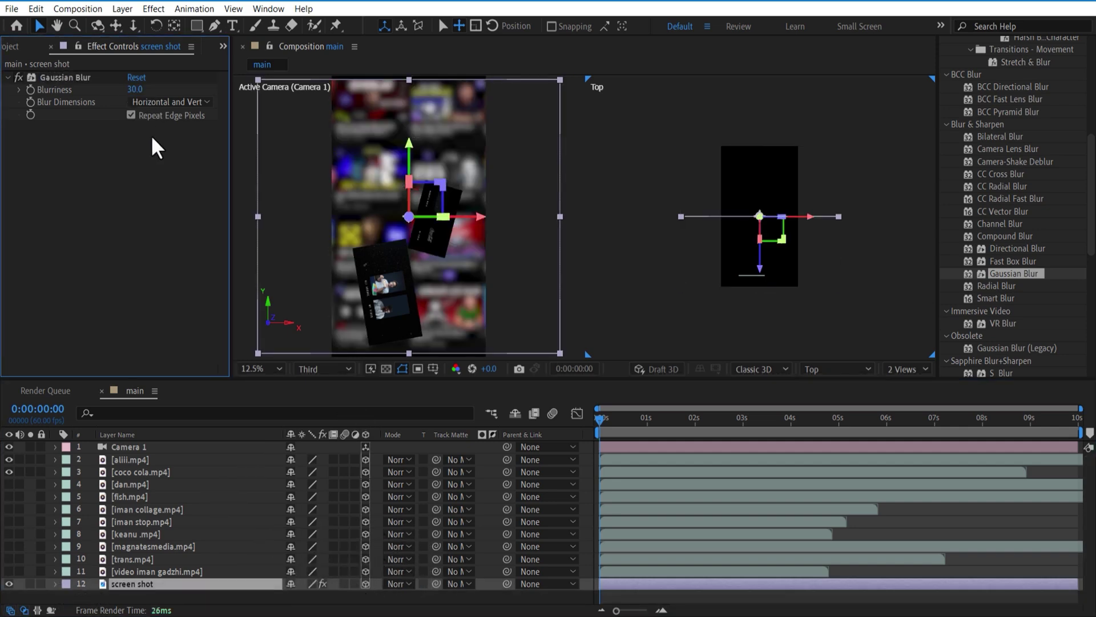
# Step: Push the screen shot layer back along Z behind the clips and scale it to 317% so it fills the frame
pyautogui.moveTo(760, 256); pyautogui.dragTo(767, 196)
pyautogui.click(161, 580)
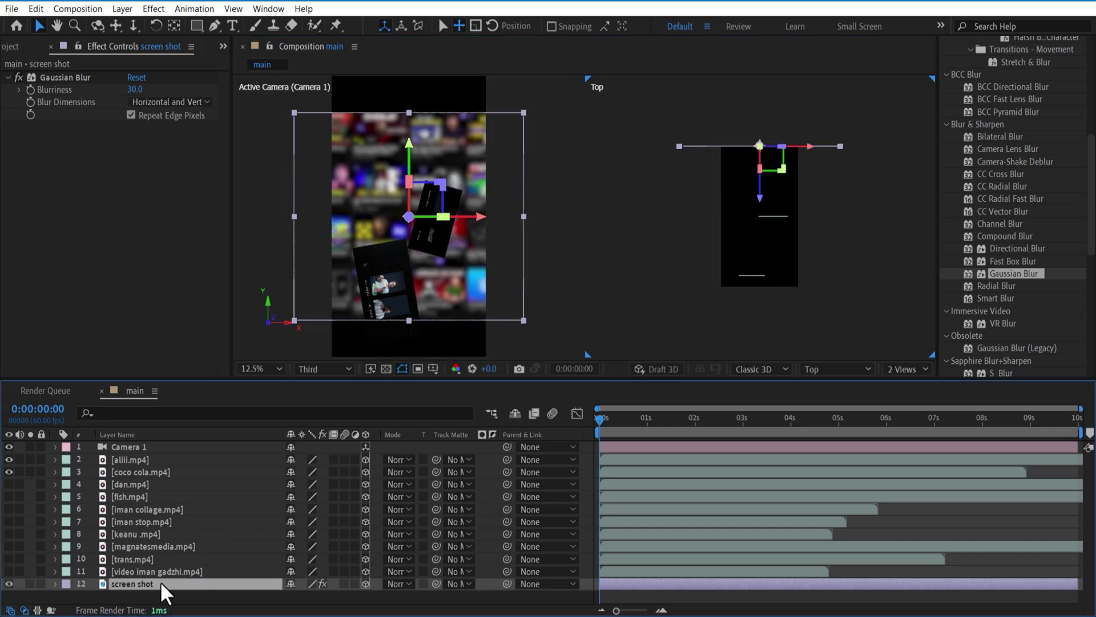
pyautogui.press('s')
pyautogui.moveTo(314, 594); pyautogui.dragTo(374, 595)
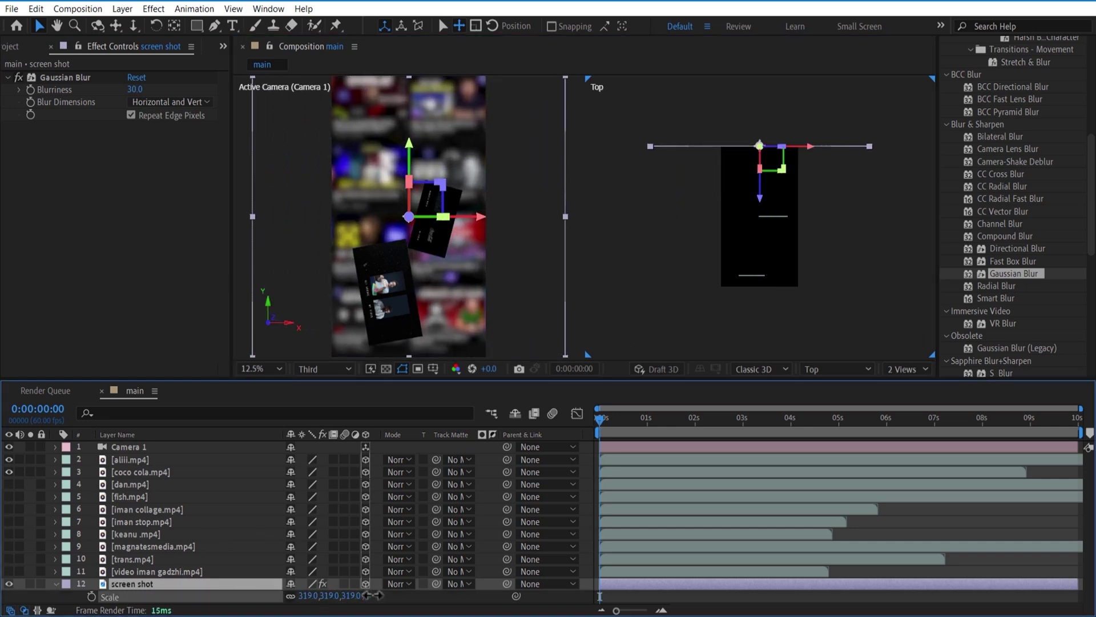
pyautogui.click(55, 583)
# Step: Search the effects for ramp and apply Gradient Ramp to the screen shot layer
pyautogui.scroll(4, 1082, 153)
pyautogui.scroll(4, 1078, 146)
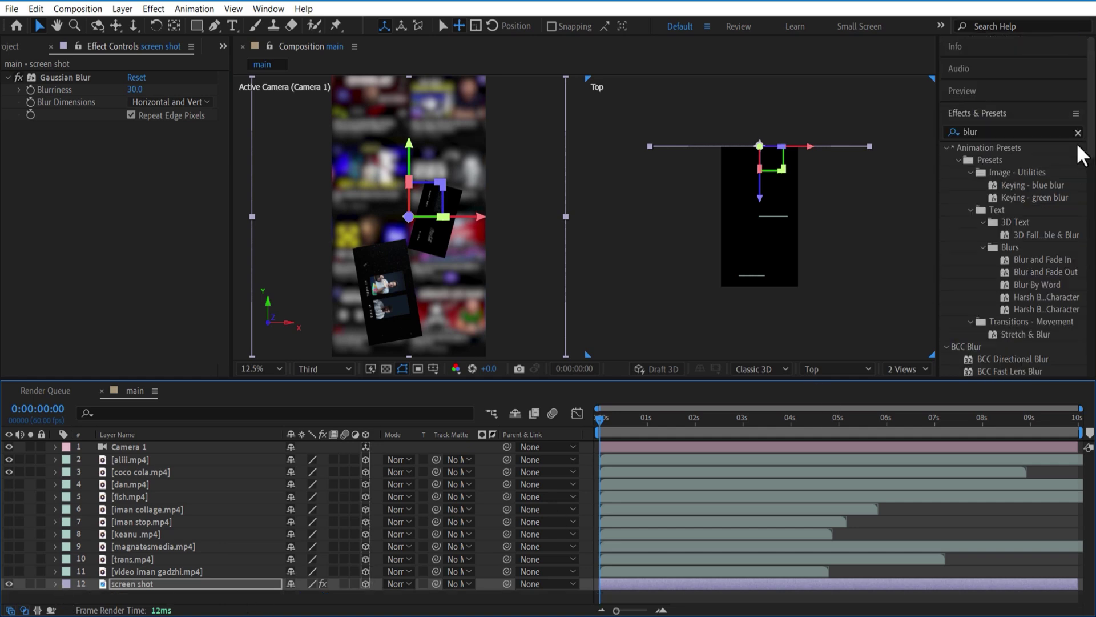
pyautogui.click(1013, 131)
pyautogui.press('BackSpace')
pyautogui.write('ramp')
pyautogui.moveTo(1015, 159); pyautogui.dragTo(187, 587)
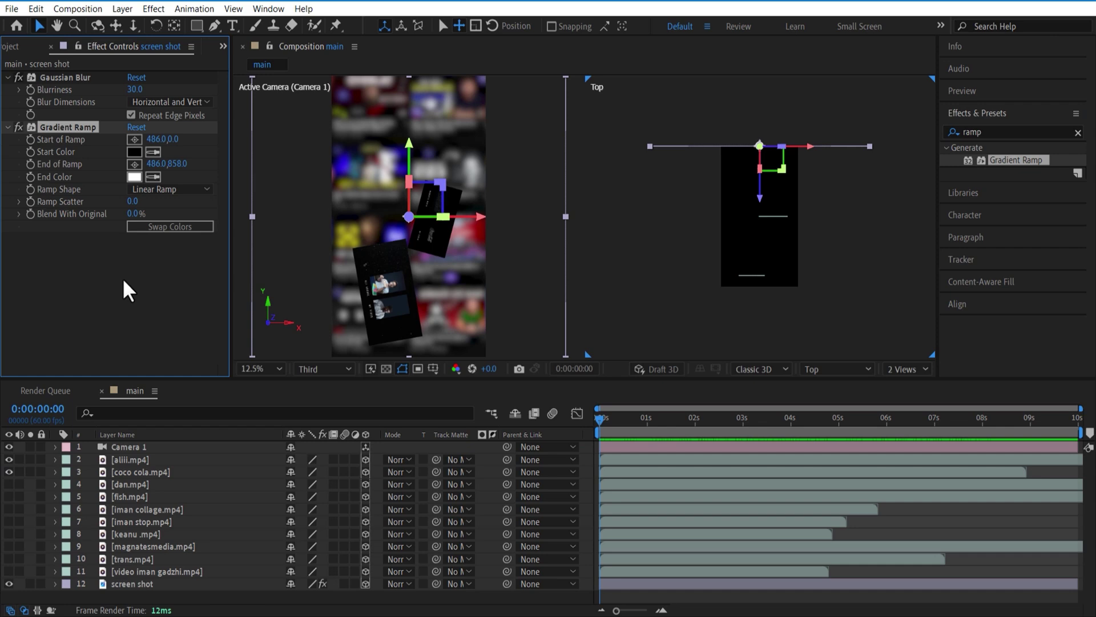
# Step: Set the Gradient Ramp to Radial Ramp with near-black end color 050505 and 50% Blend With Original
pyautogui.moveTo(133, 214); pyautogui.dragTo(182, 217)
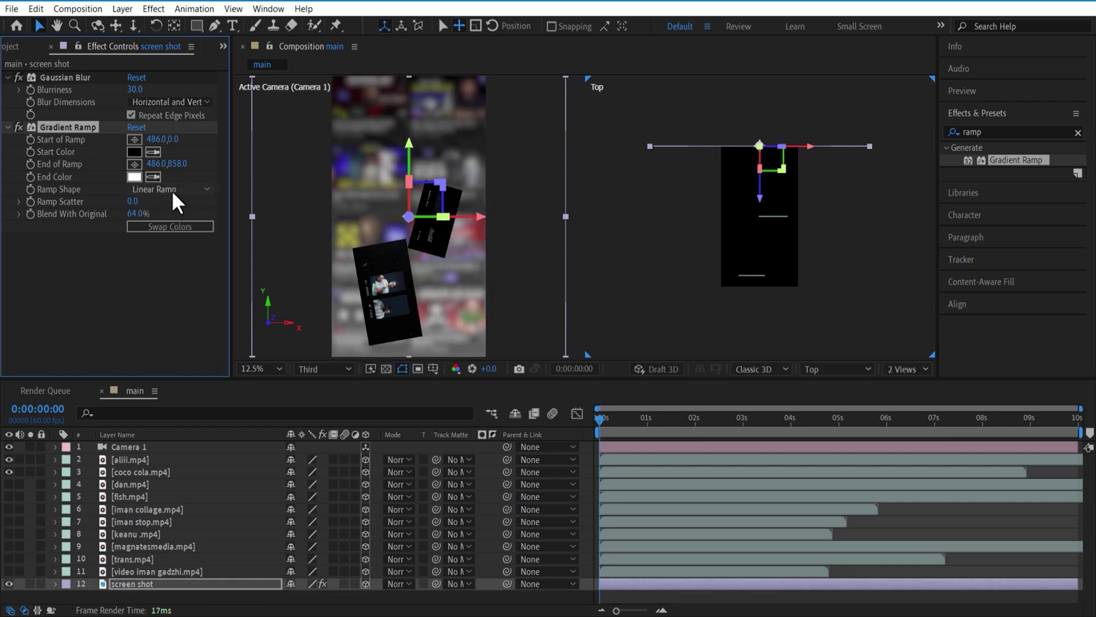
pyautogui.click(171, 189)
pyautogui.click(178, 221)
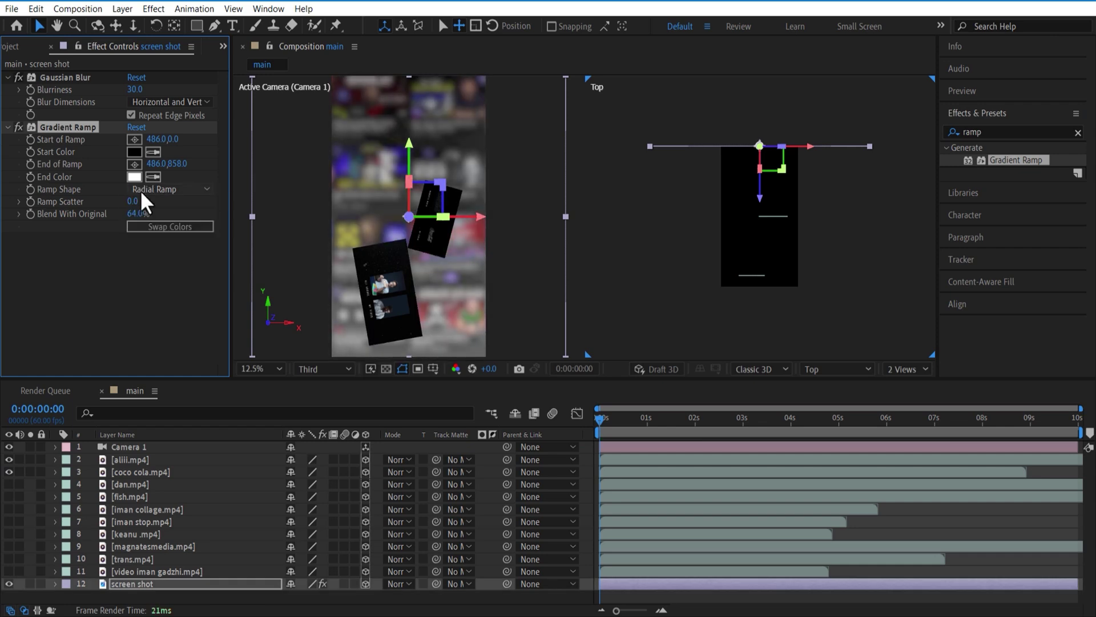
pyautogui.click(134, 176)
pyautogui.moveTo(765, 348); pyautogui.dragTo(751, 360)
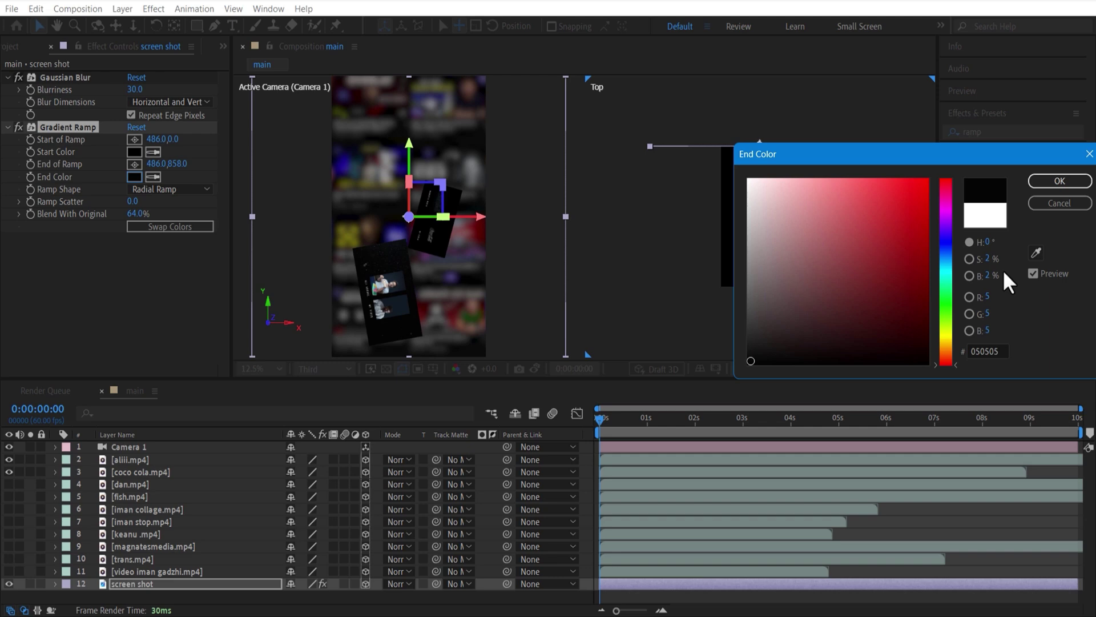
pyautogui.click(1053, 181)
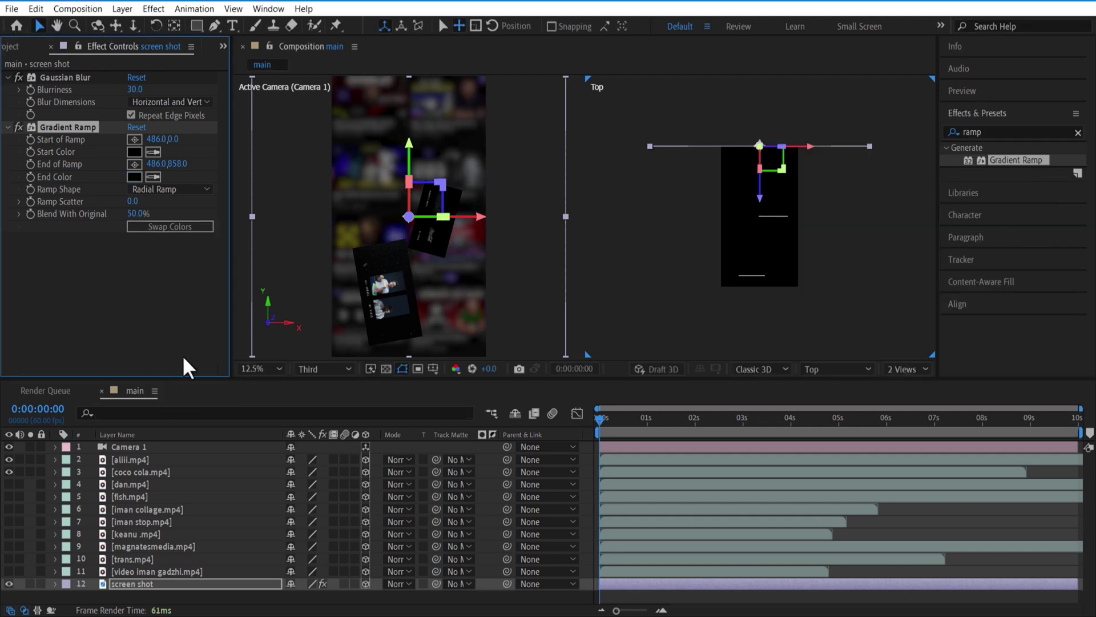
# Step: Bring the coco cola clip forward along Z and adjust Camera 1's distance from the clips
pyautogui.moveTo(759, 283); pyautogui.dragTo(759, 245)
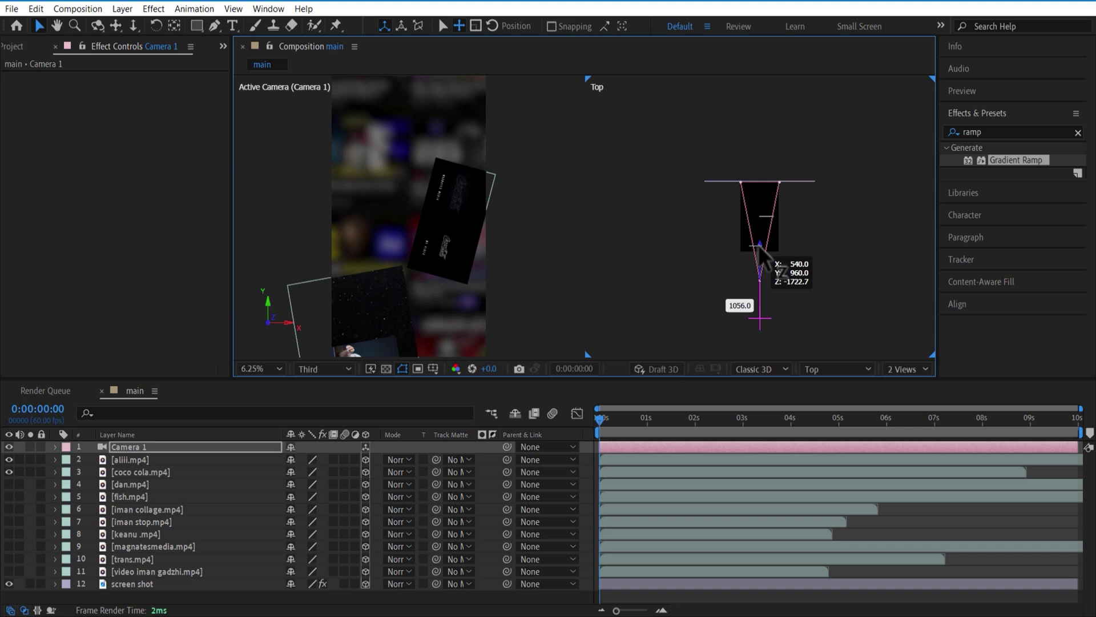
pyautogui.click(149, 474)
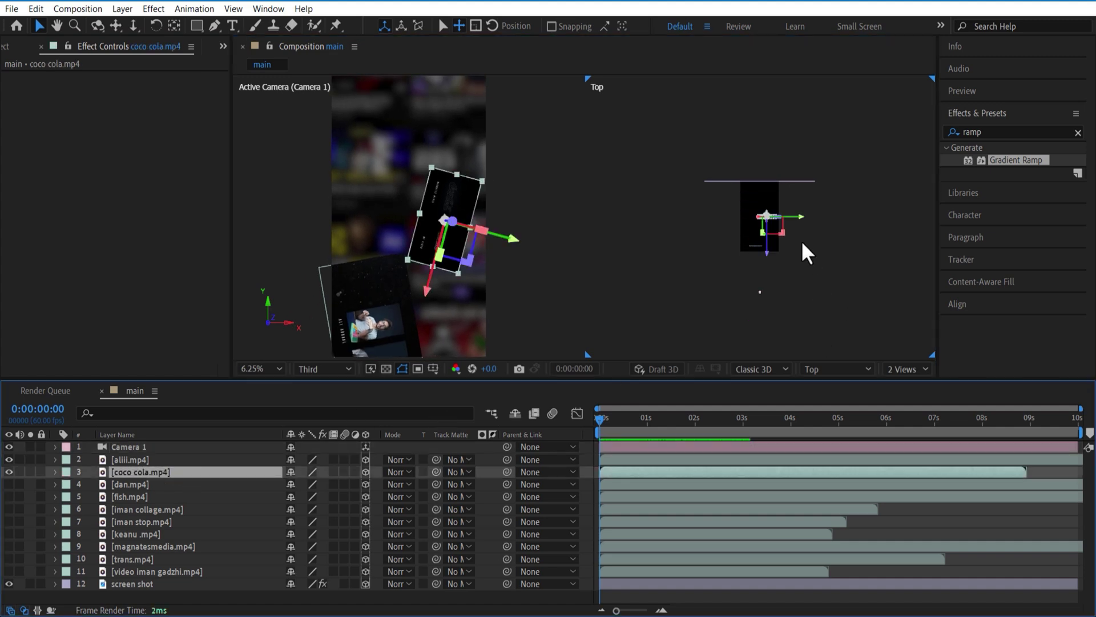
pyautogui.scroll(2, 804, 267)
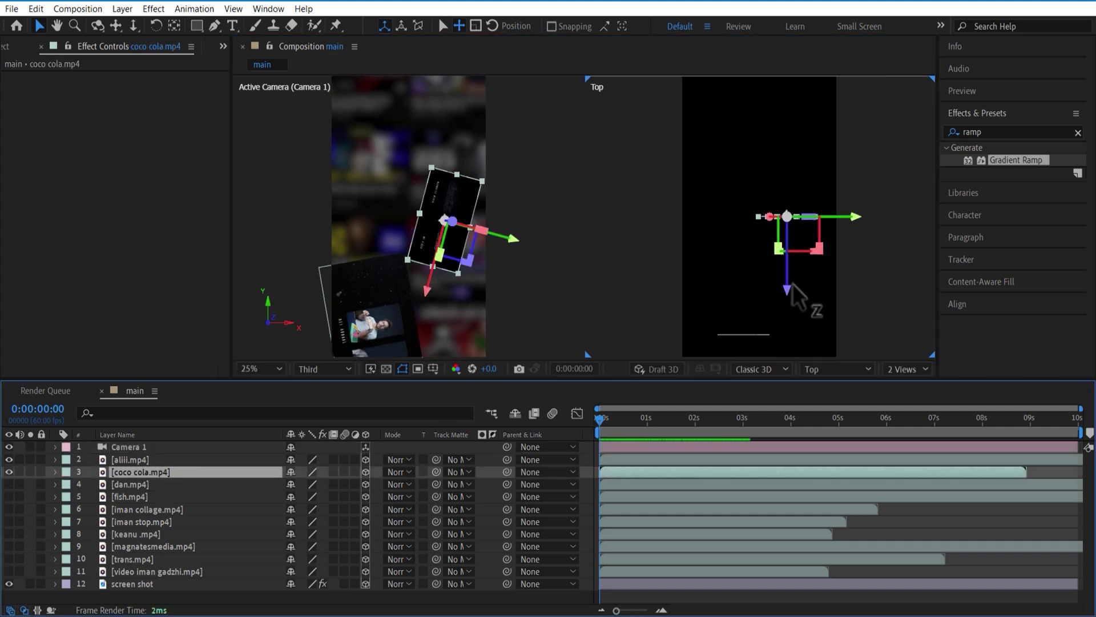
pyautogui.moveTo(789, 301); pyautogui.dragTo(798, 382)
pyautogui.click(813, 446)
pyautogui.scroll(-1, 822, 315)
pyautogui.moveTo(760, 326)
pyautogui.mouseDown()
pyautogui.moveTo(767, 348)
pyautogui.moveTo(772, 295)
pyautogui.moveTo(760, 251)
pyautogui.moveTo(760, 348)
pyautogui.mouseUp()
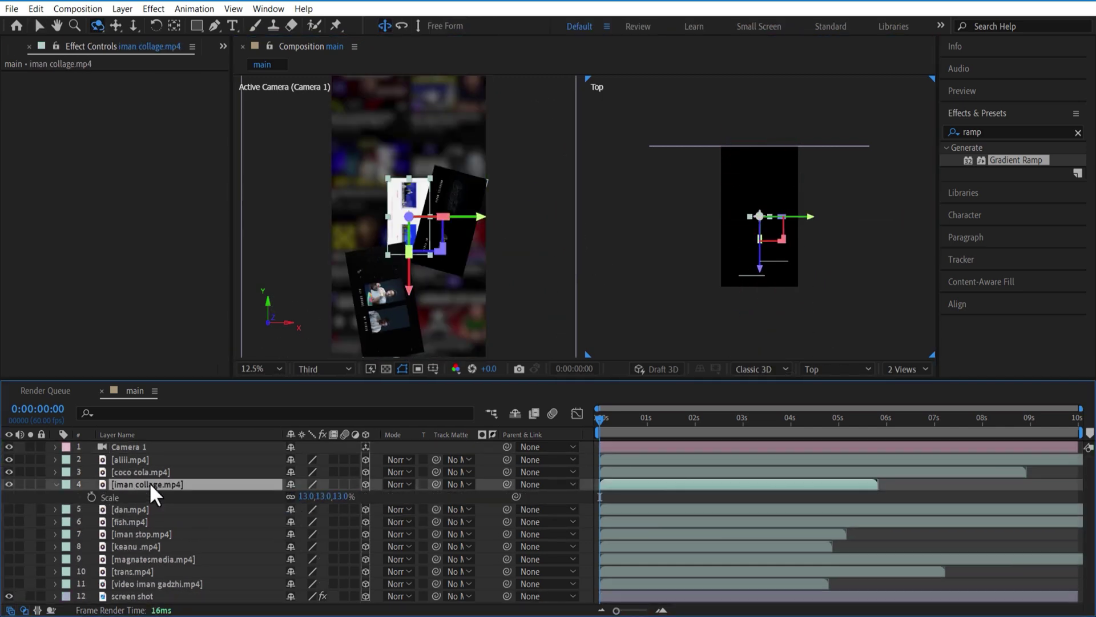
# Step: Resize the iman stop clip and move it forward along Z to about -584
pyautogui.click(767, 318)
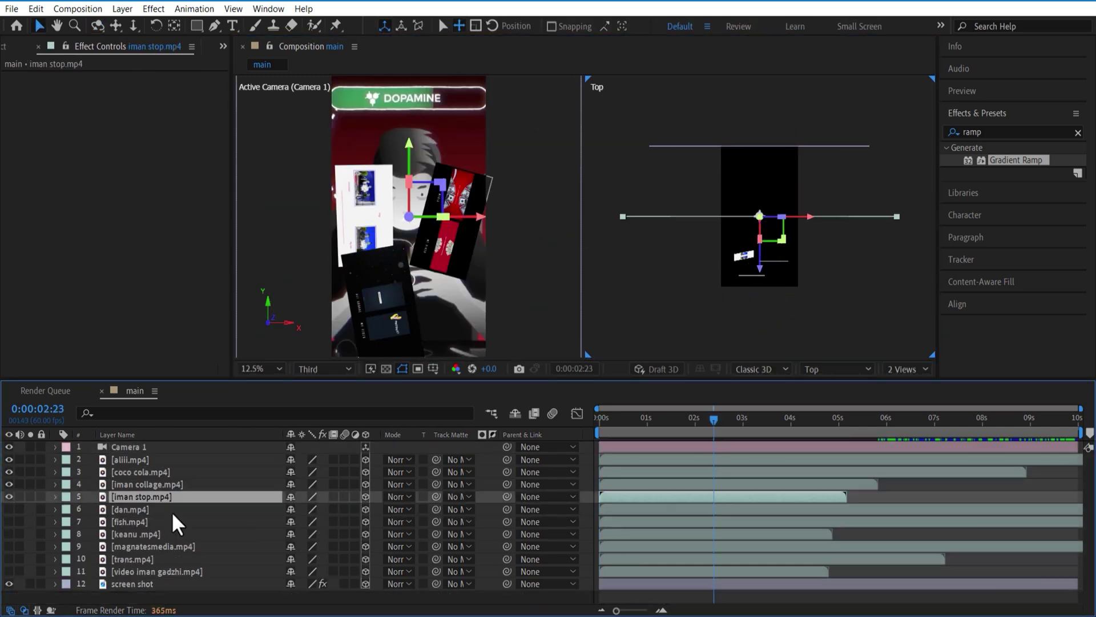
pyautogui.press('s')
pyautogui.moveTo(760, 268); pyautogui.dragTo(773, 320)
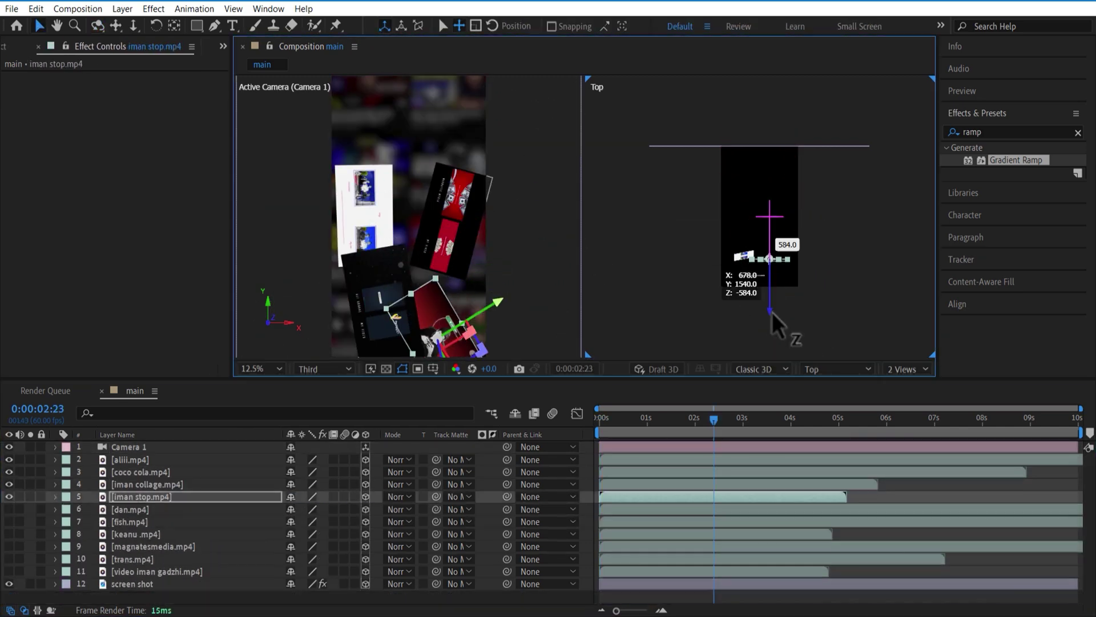
# Step: Rotate the iman stop clip around Y and arrange the dan, fish, keanu and magnatesmedia clips at different depths
pyautogui.press('r')
pyautogui.moveTo(305, 533); pyautogui.dragTo(365, 534)
pyautogui.click(8, 508)
pyautogui.click(131, 508)
pyautogui.press('p')
# Step: Add a Position keyframe for Camera 1 at the start of the timeline
pyautogui.click(602, 422)
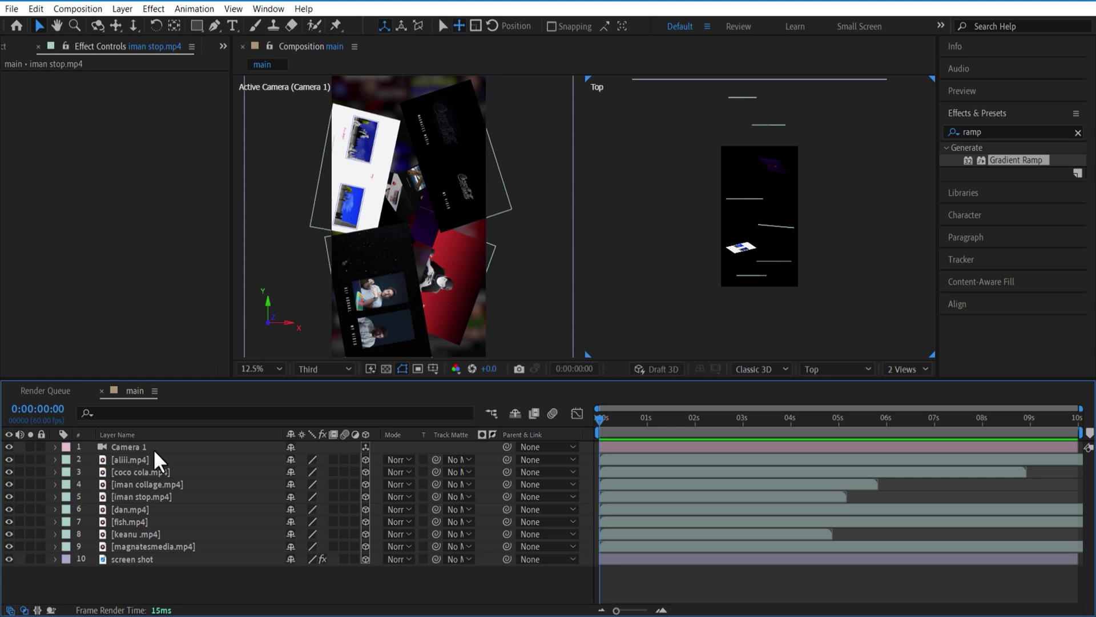
pyautogui.click(153, 448)
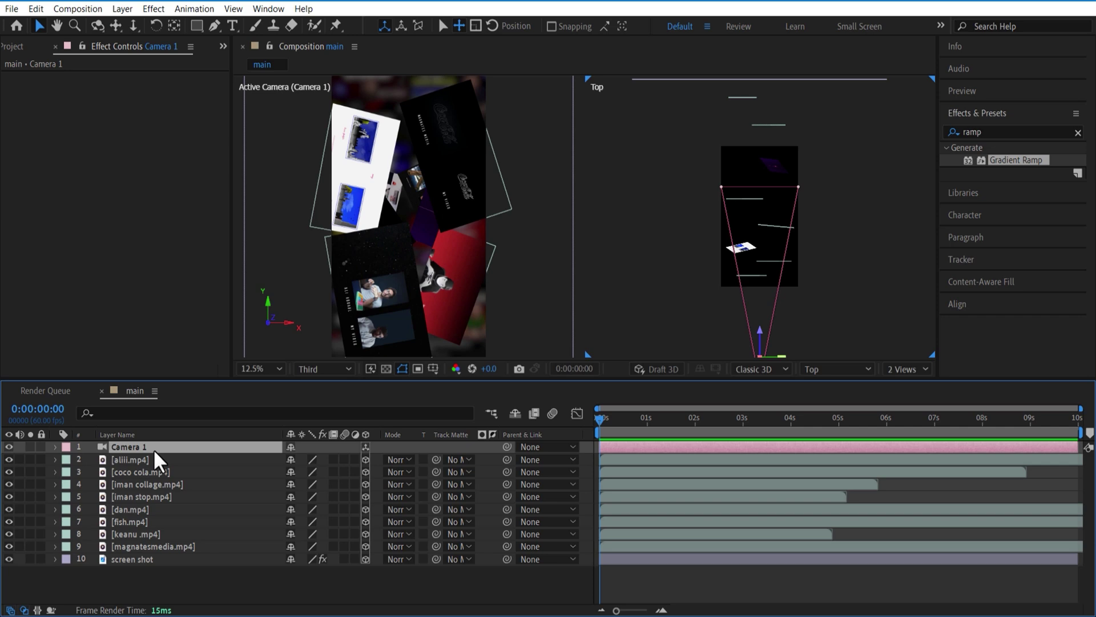
pyautogui.press('p')
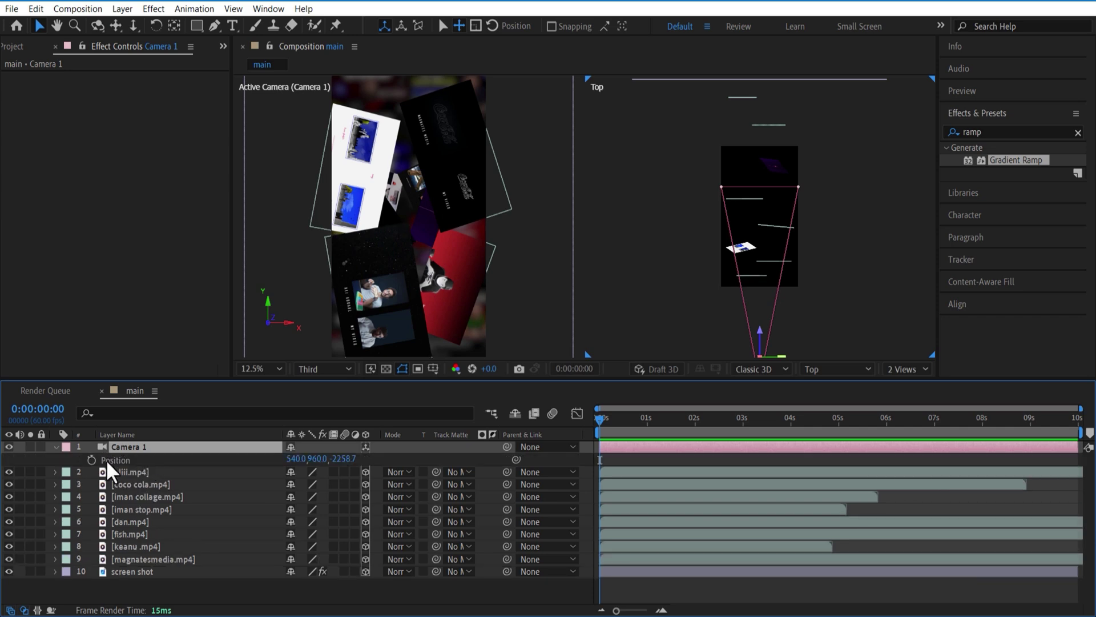
pyautogui.click(91, 459)
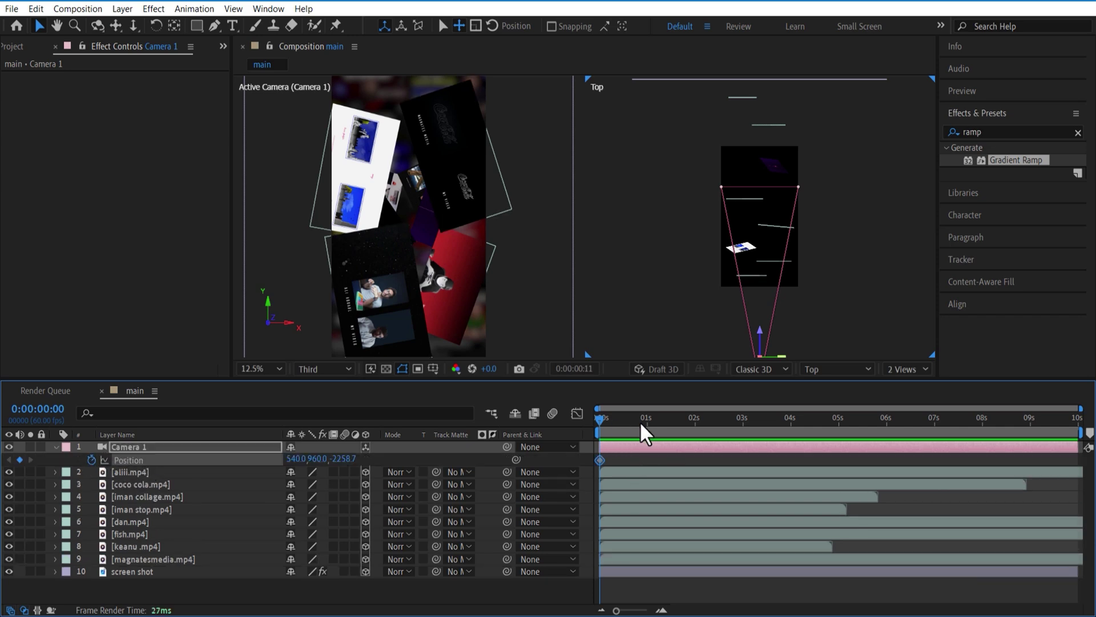
# Step: At 4 seconds, move Camera 1 forward along Z past the clips to about 1189
pyautogui.moveTo(640, 424); pyautogui.dragTo(793, 430)
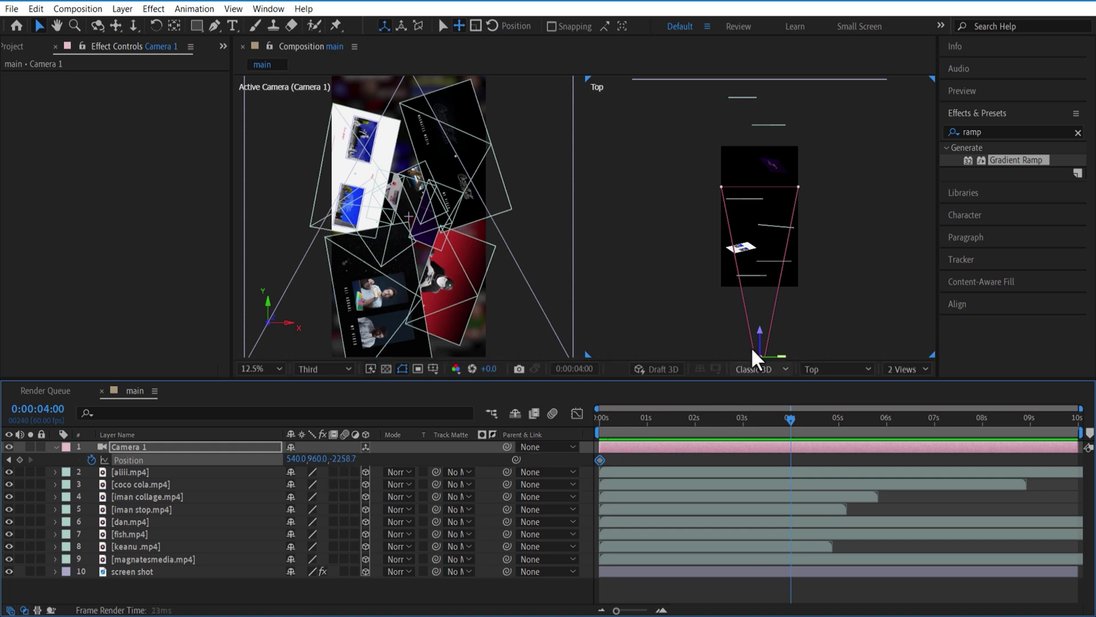
pyautogui.moveTo(752, 349); pyautogui.dragTo(787, 86)
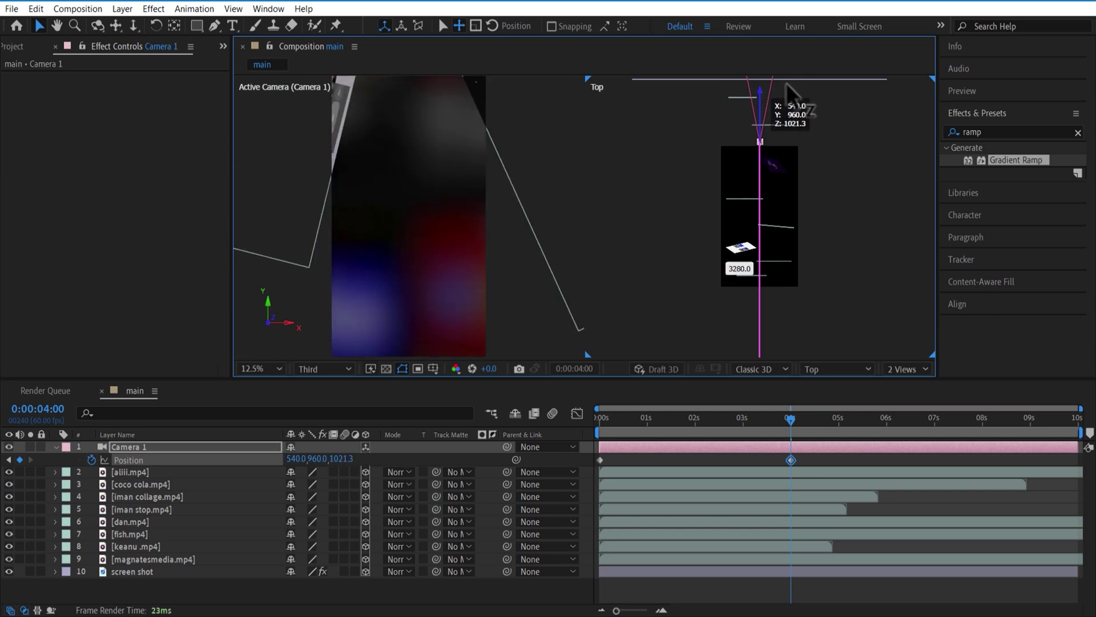
pyautogui.moveTo(787, 86); pyautogui.dragTo(784, 77)
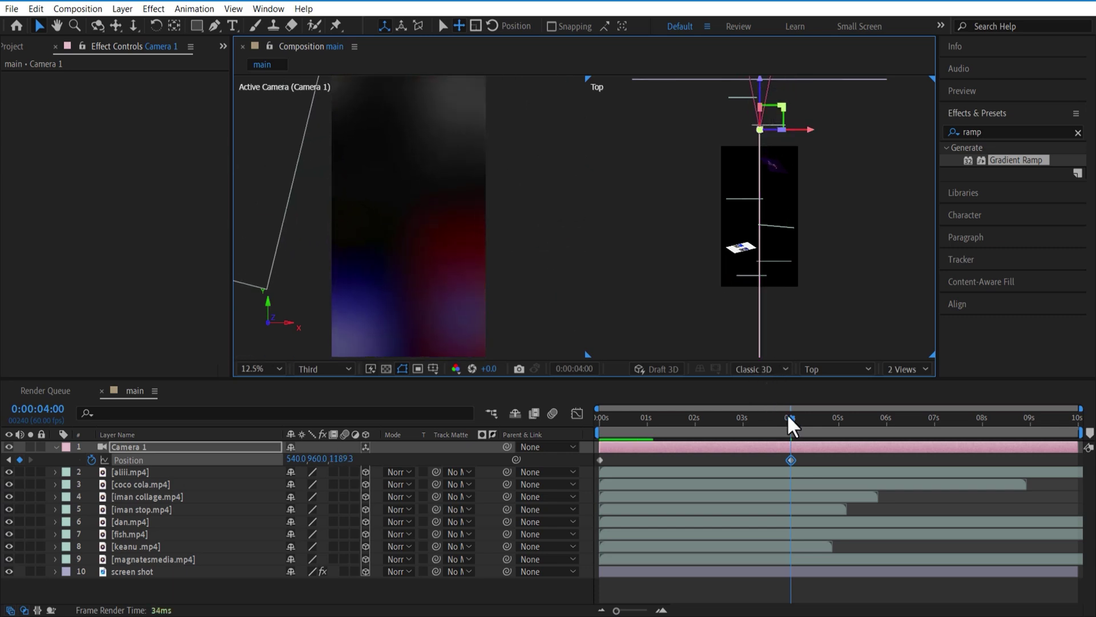
# Step: Apply Easy Ease to Camera 1's Position keyframes and return the playhead to near the start
pyautogui.rightClick(599, 459)
pyautogui.moveTo(697, 451)
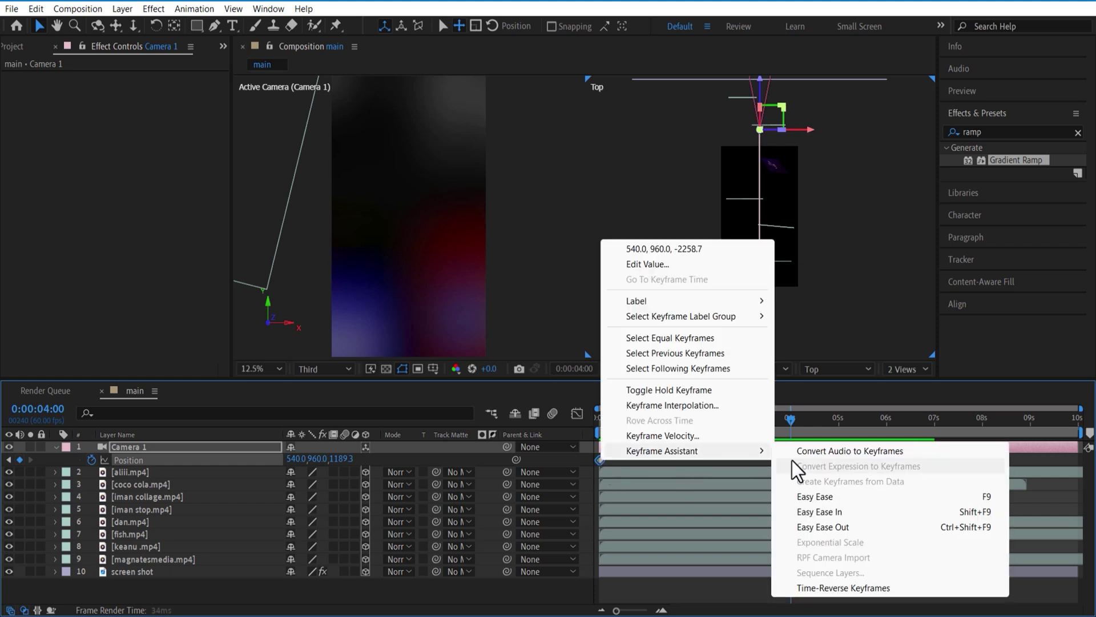
pyautogui.click(823, 498)
pyautogui.moveTo(776, 436); pyautogui.dragTo(601, 421)
# Step: Enable motion blur on all video clips from aliii to magnatesmedia
pyautogui.click(171, 472)
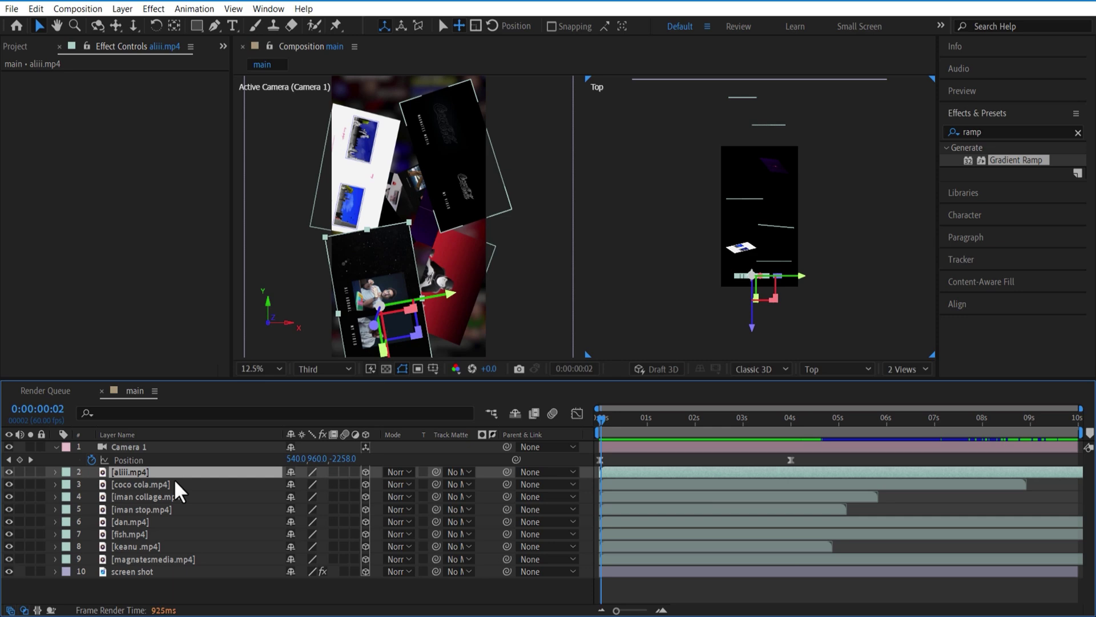
pyautogui.keyDown('shift'); pyautogui.click(172, 559); pyautogui.keyUp('shift')
pyautogui.click(343, 472)
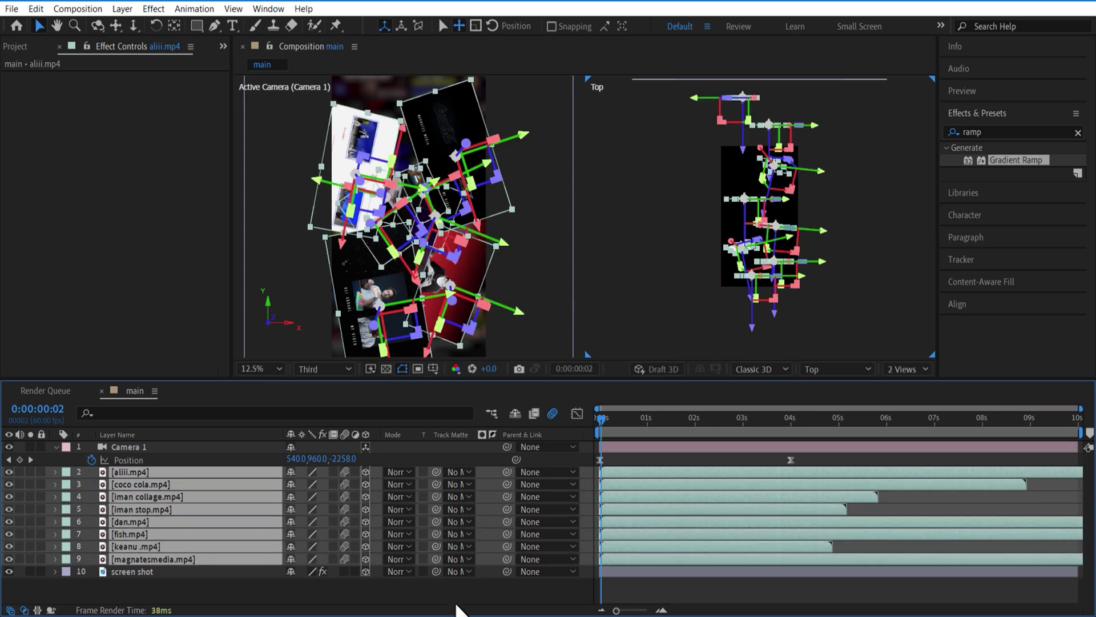
# Step: Apply Drop Shadow to the aliii clip with distance 20 and softness 20
pyautogui.click(153, 473)
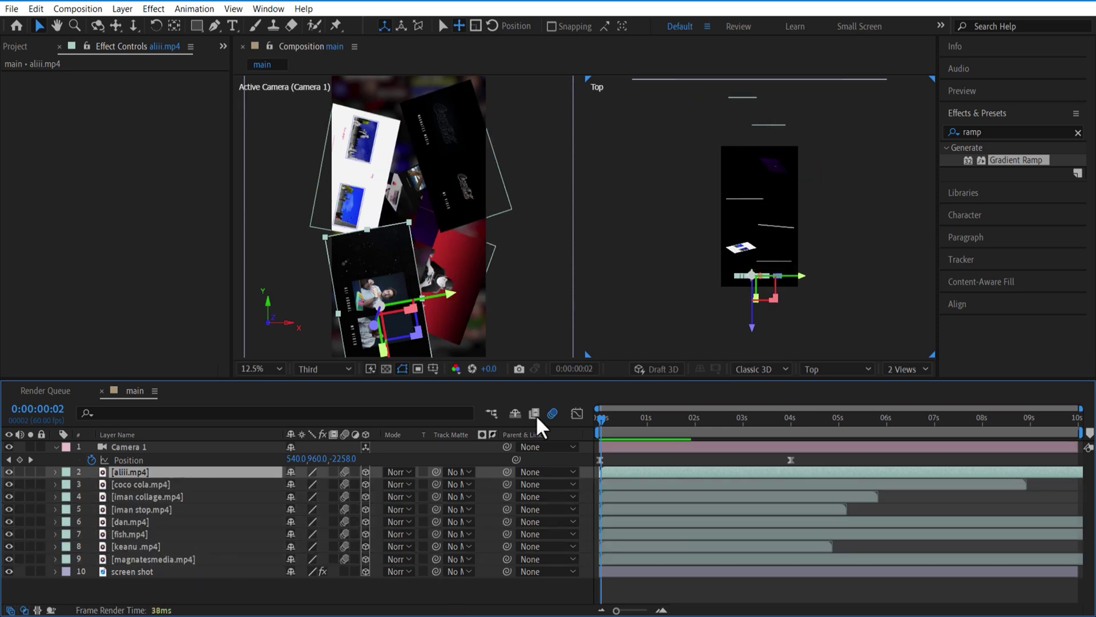
pyautogui.click(994, 130)
pyautogui.write('drop sh')
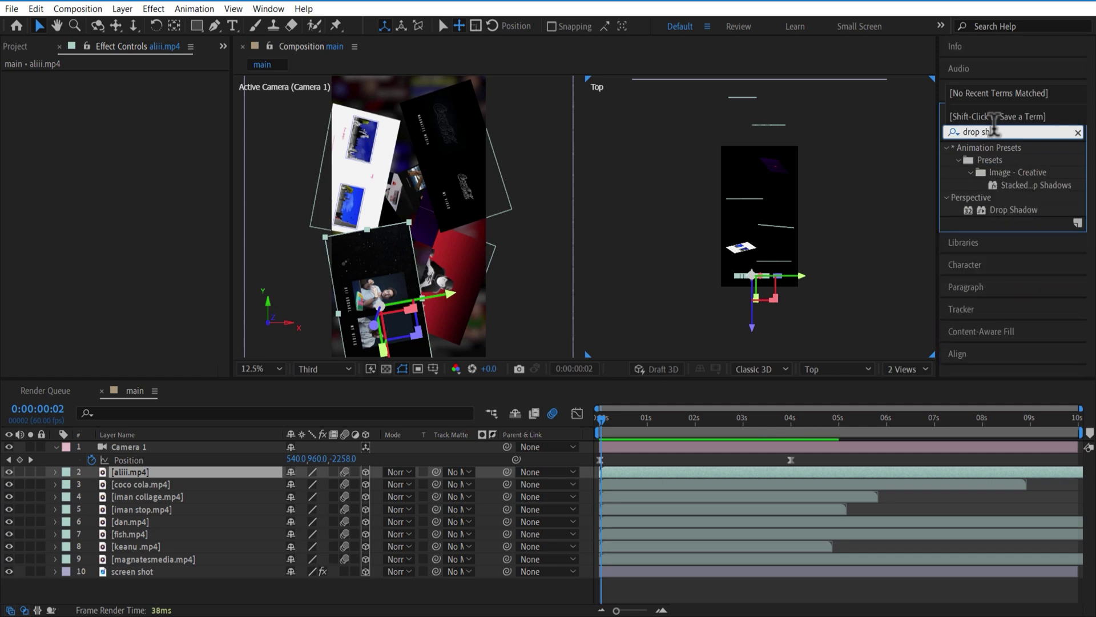
pyautogui.moveTo(1013, 210); pyautogui.dragTo(153, 474)
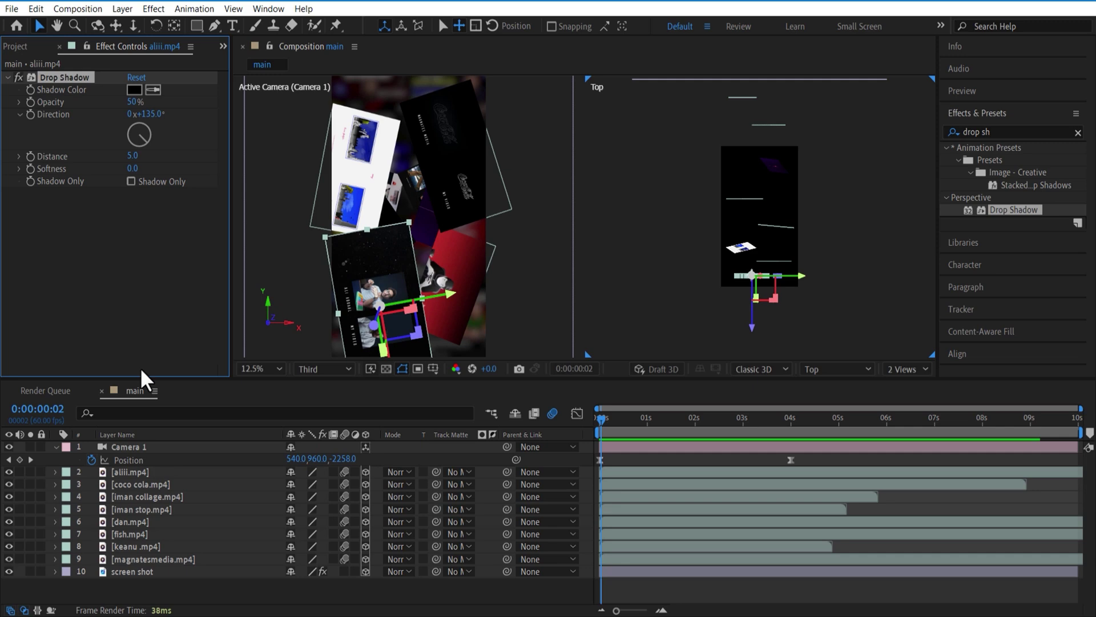
pyautogui.moveTo(133, 168); pyautogui.dragTo(151, 172)
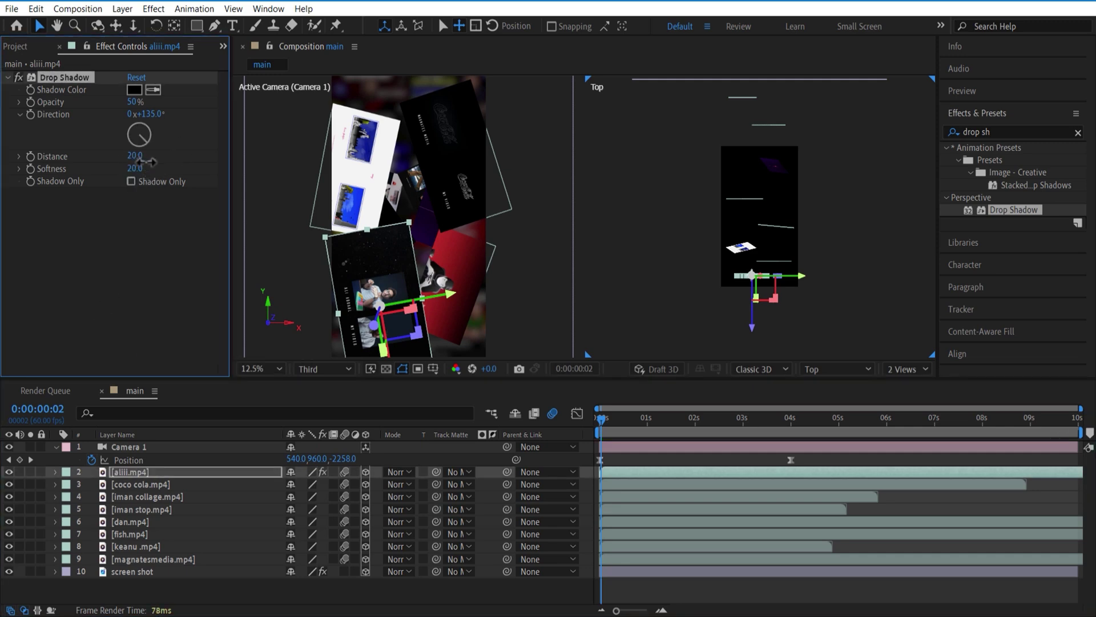
# Step: Copy the Drop Shadow effect from the aliii clip and paste it onto the other video clips
pyautogui.click(148, 471)
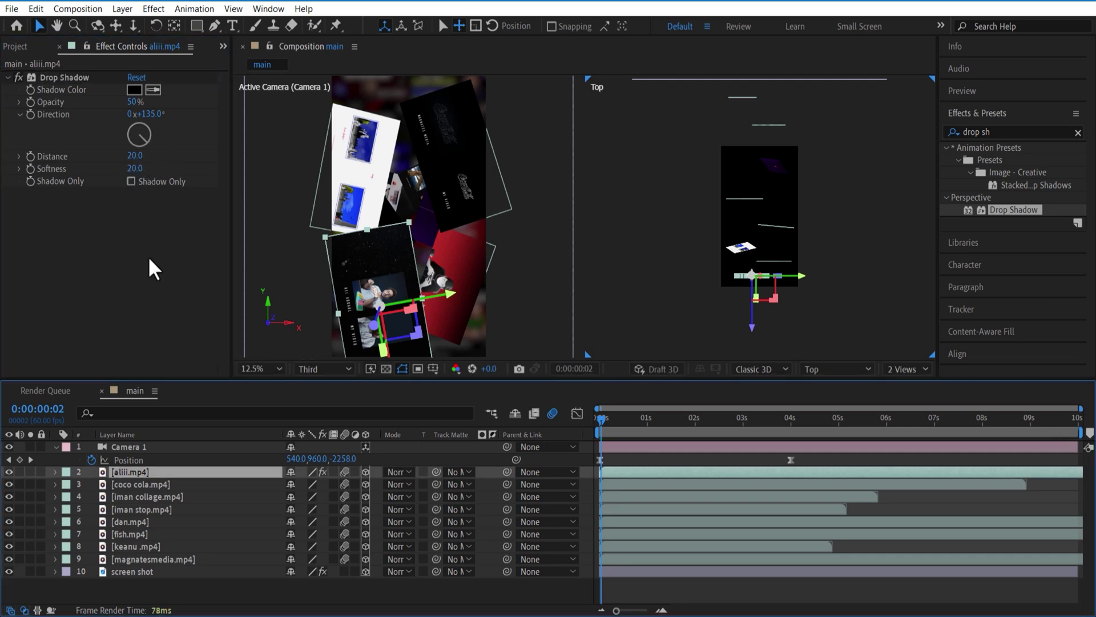
pyautogui.click(66, 76)
pyautogui.hotkey('ctrl', 'c')
pyautogui.hotkey('ctrl', 'v')
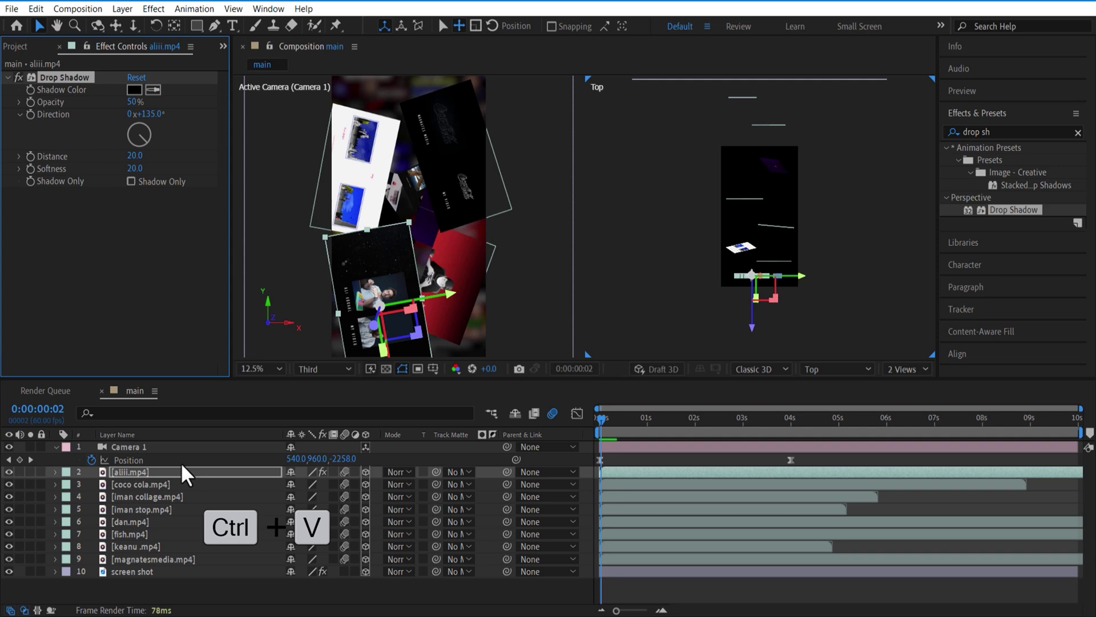
pyautogui.click(148, 484)
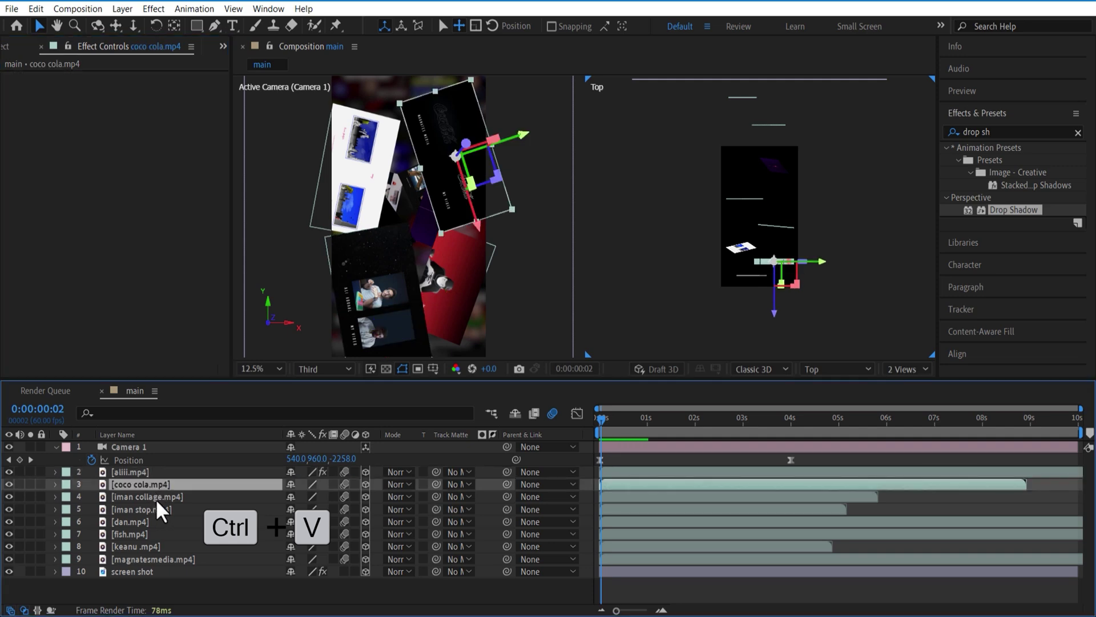
pyautogui.hotkey('ctrl', 'v')
pyautogui.click(155, 496)
pyautogui.hotkey('ctrl', 'v')
pyautogui.click(152, 508)
pyautogui.hotkey('ctrl', 'v')
pyautogui.click(148, 521)
pyautogui.hotkey('ctrl', 'v')
pyautogui.click(148, 533)
# Step: Keyframe Camera 1's Z Rotation at the start and turn the camera slightly at about 4 seconds
pyautogui.click(603, 447)
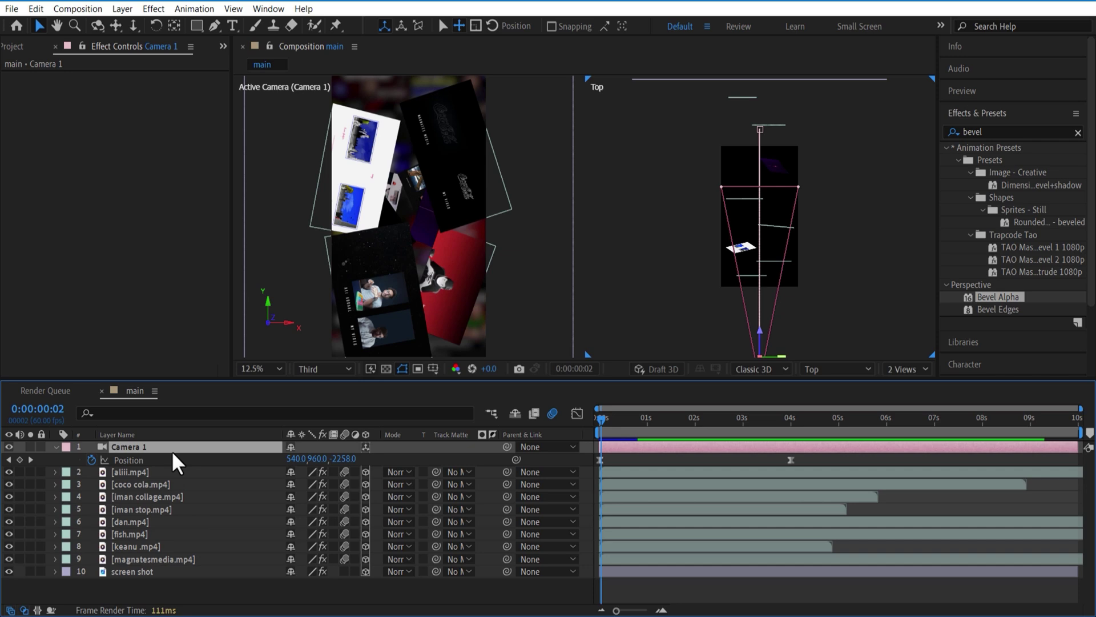
pyautogui.press('r')
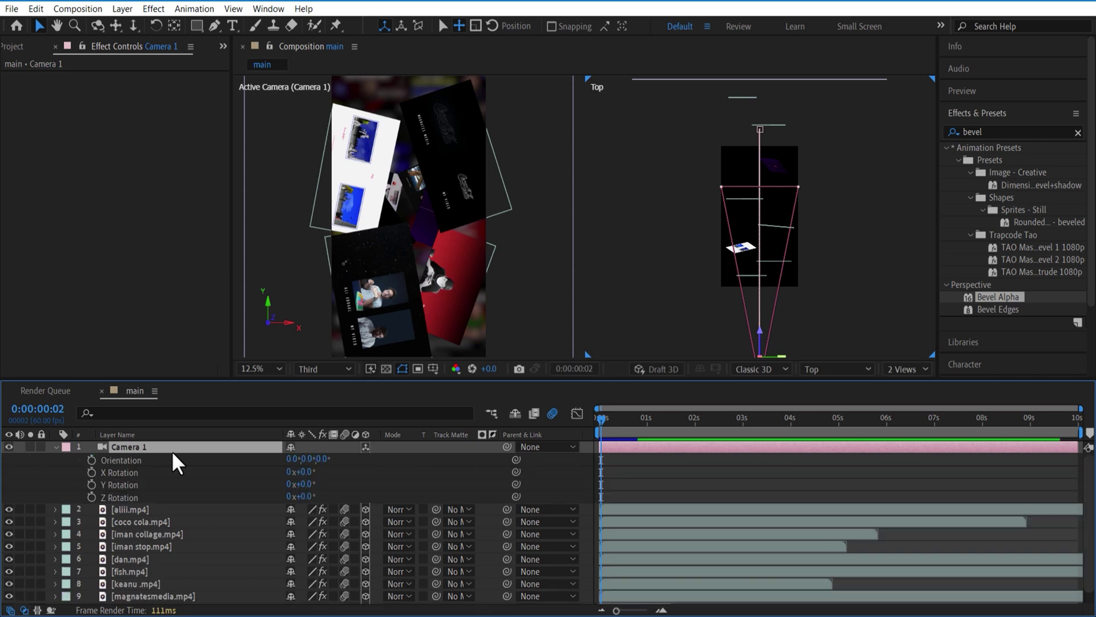
pyautogui.click(90, 497)
pyautogui.moveTo(714, 427); pyautogui.dragTo(790, 431)
pyautogui.moveTo(302, 496); pyautogui.dragTo(280, 496)
# Step: Place Camera 1's first Z Rotation keyframe at 2 seconds and set Z Rotation to -10° at about 4 seconds
pyautogui.moveTo(599, 435); pyautogui.dragTo(696, 435)
pyautogui.moveTo(602, 497); pyautogui.dragTo(694, 500)
pyautogui.moveTo(694, 429); pyautogui.dragTo(790, 430)
pyautogui.click(791, 497)
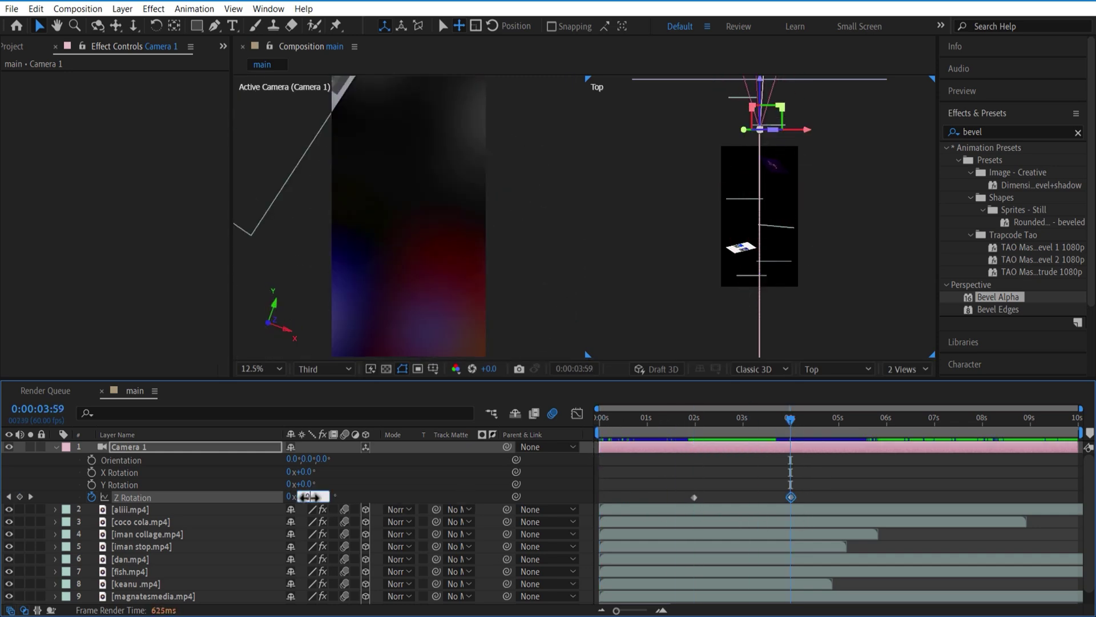
# Step: Apply Easy Ease to both of Camera 1's Z Rotation keyframes and collapse the camera's properties
pyautogui.moveTo(804, 493); pyautogui.dragTo(691, 497)
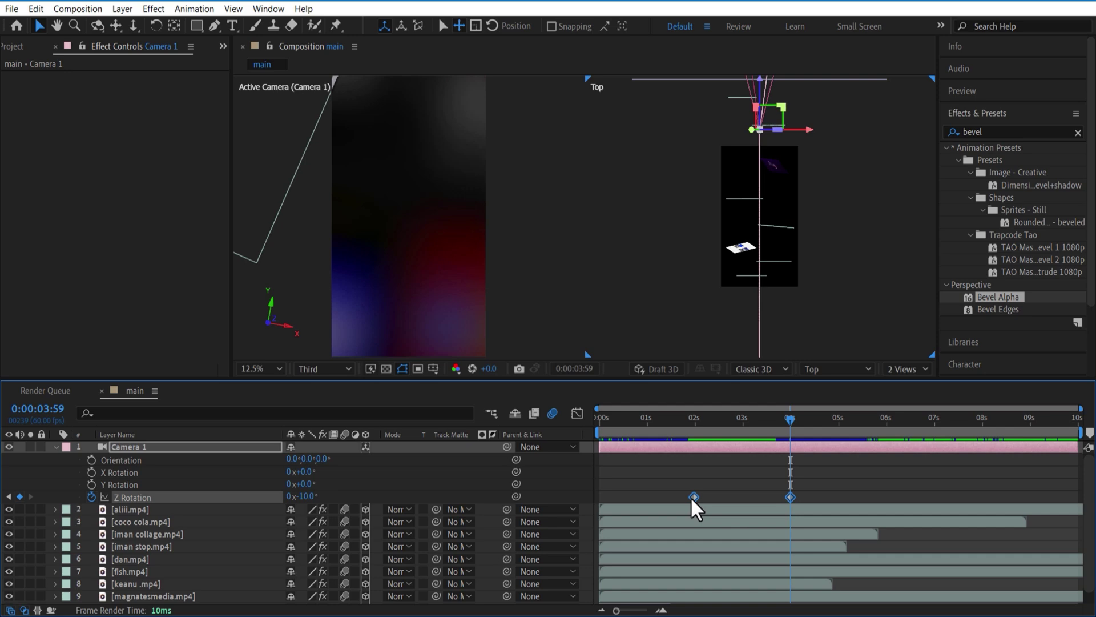
pyautogui.rightClick(692, 497)
pyautogui.moveTo(765, 505)
pyautogui.click(572, 410)
pyautogui.click(56, 447)
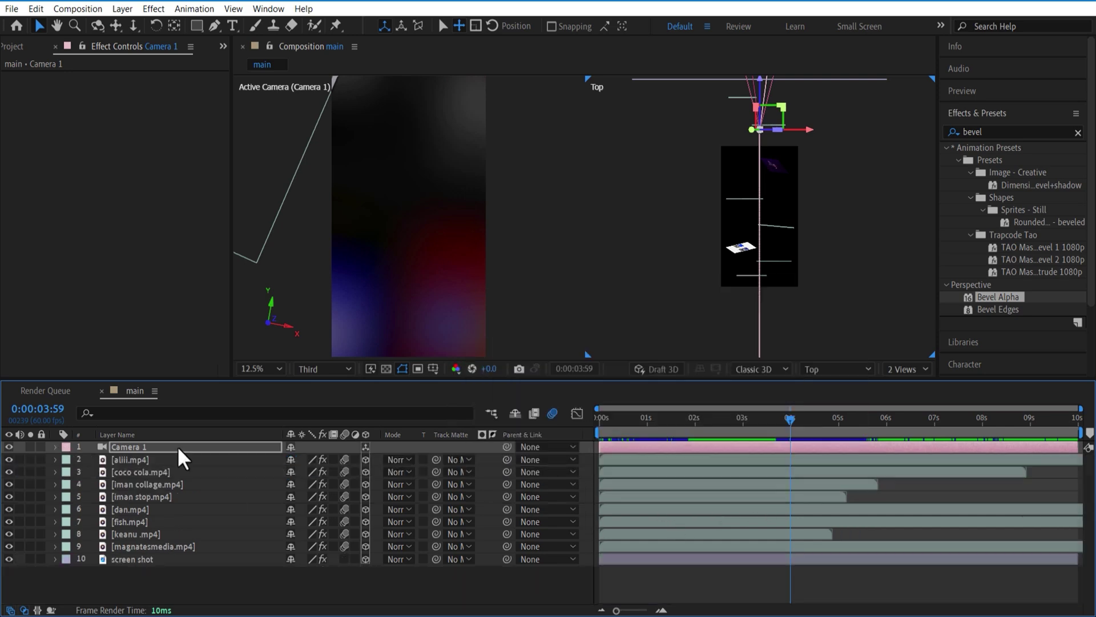
# Step: Trim all eight video clips to end at about 4 seconds and preview the animation from the start
pyautogui.moveTo(797, 551); pyautogui.dragTo(830, 467)
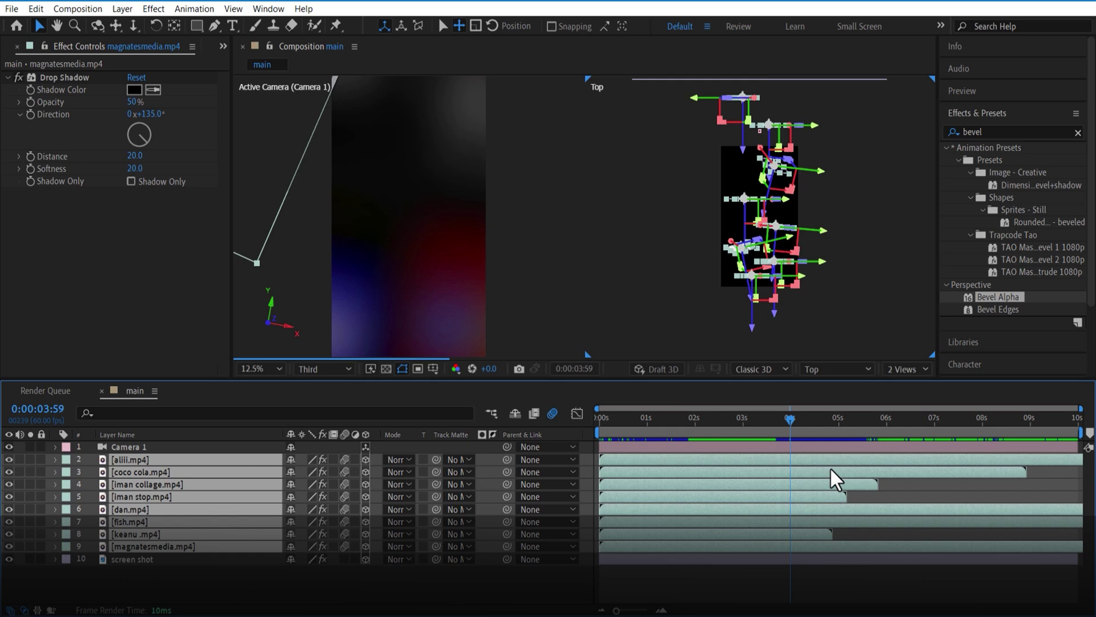
pyautogui.hotkey('ctrl', 'shift', 'd')
pyautogui.click(598, 420)
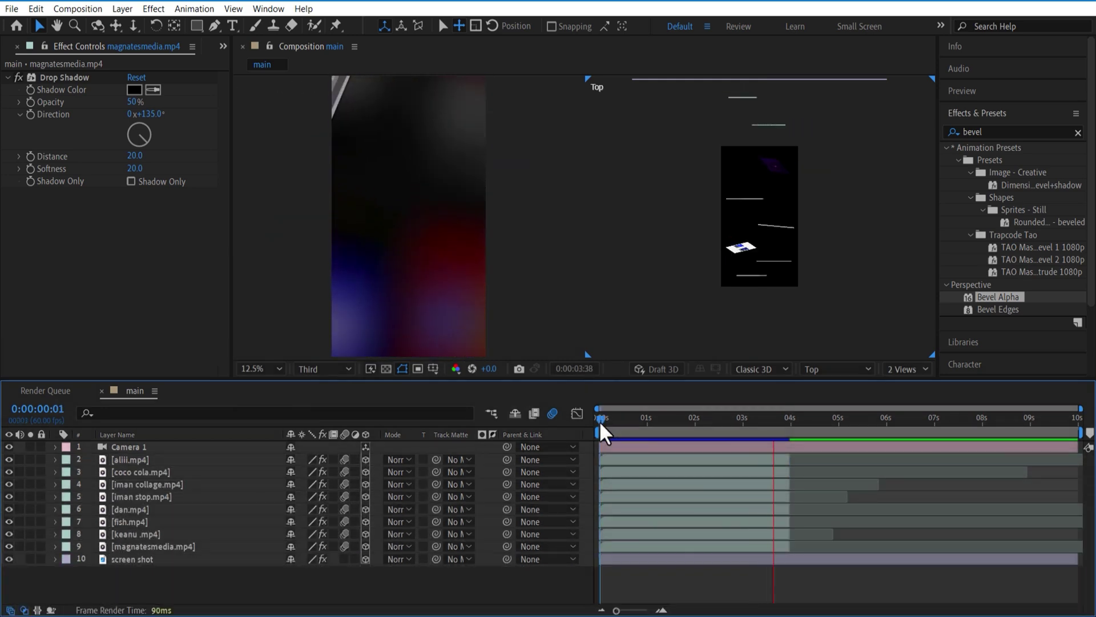
pyautogui.click(599, 419)
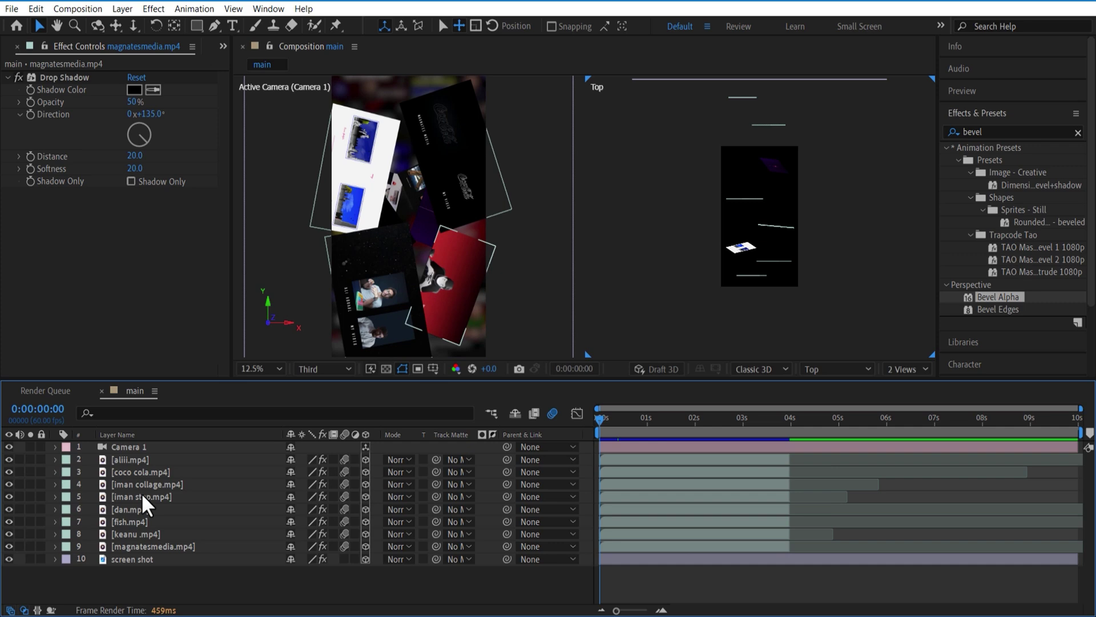
# Step: Turn on Camera 1's Depth of Field and raise its Aperture to 110.3 pixels
pyautogui.click(142, 451)
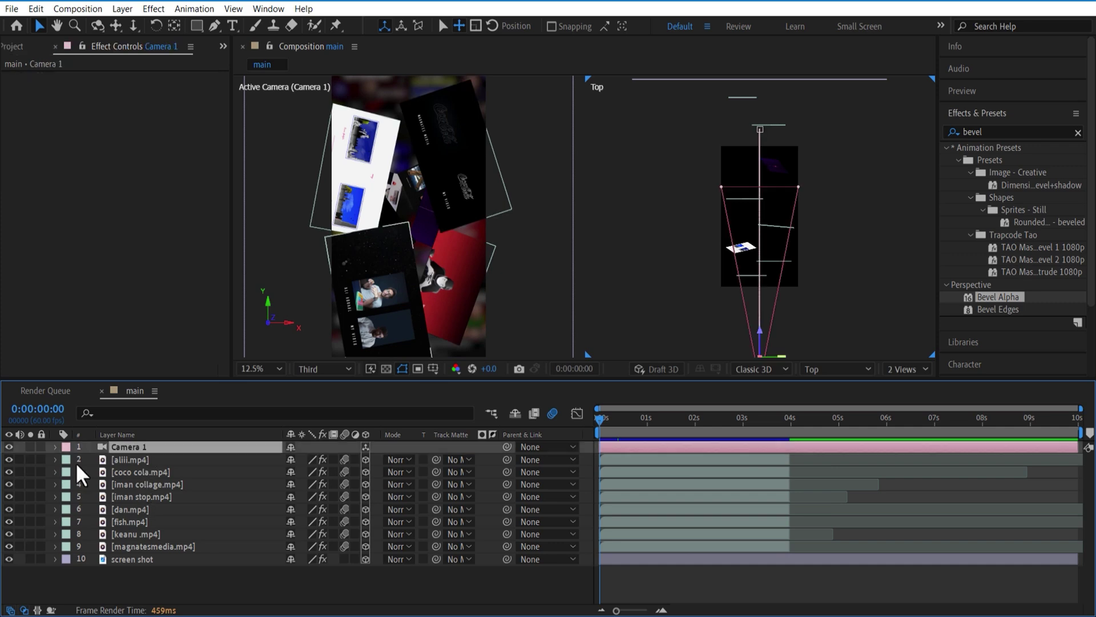
pyautogui.click(55, 447)
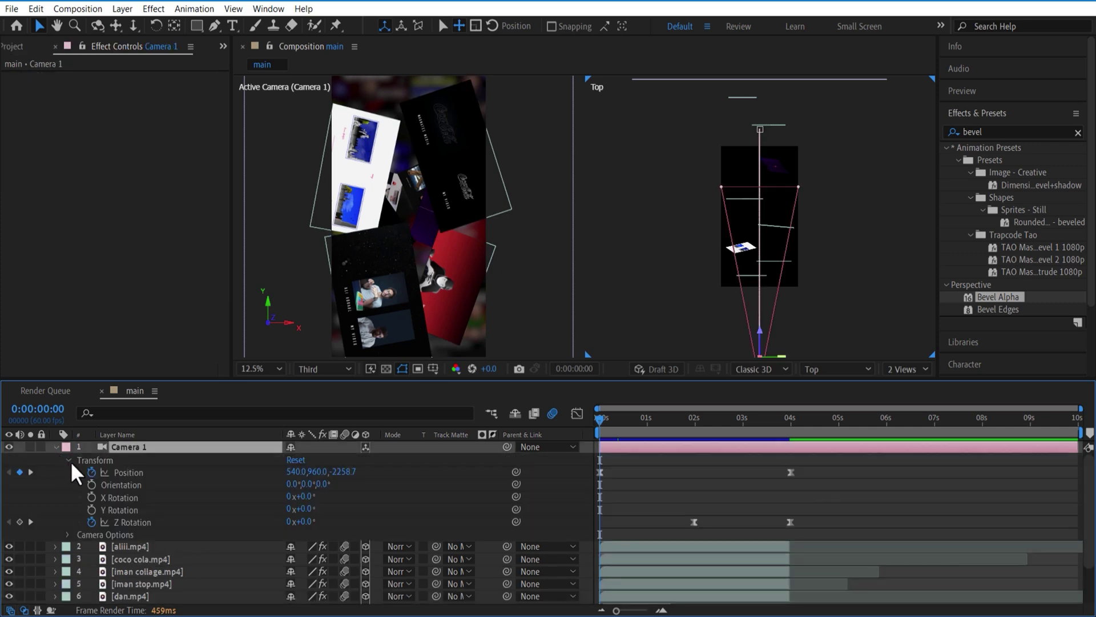
pyautogui.click(69, 460)
pyautogui.click(66, 471)
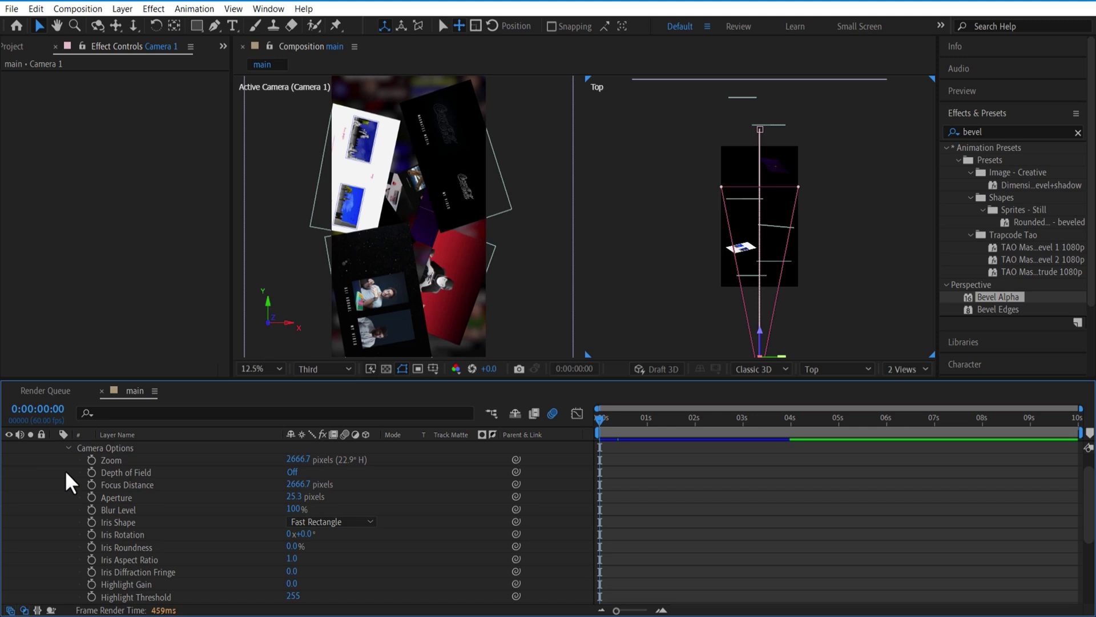
pyautogui.click(292, 471)
pyautogui.click(117, 497)
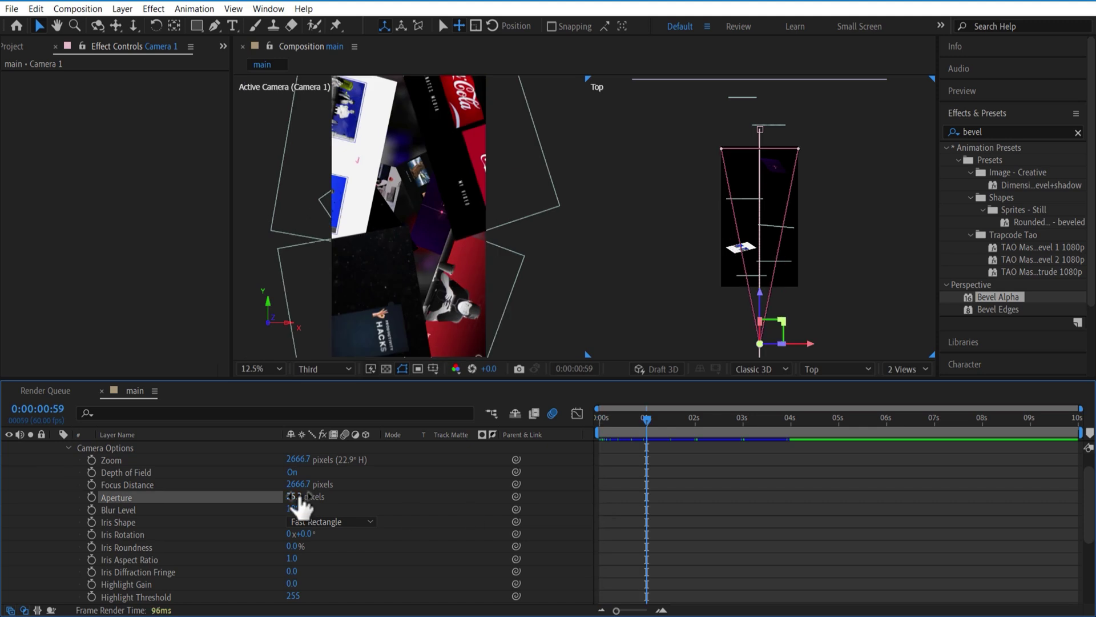
pyautogui.moveTo(309, 497); pyautogui.dragTo(318, 498)
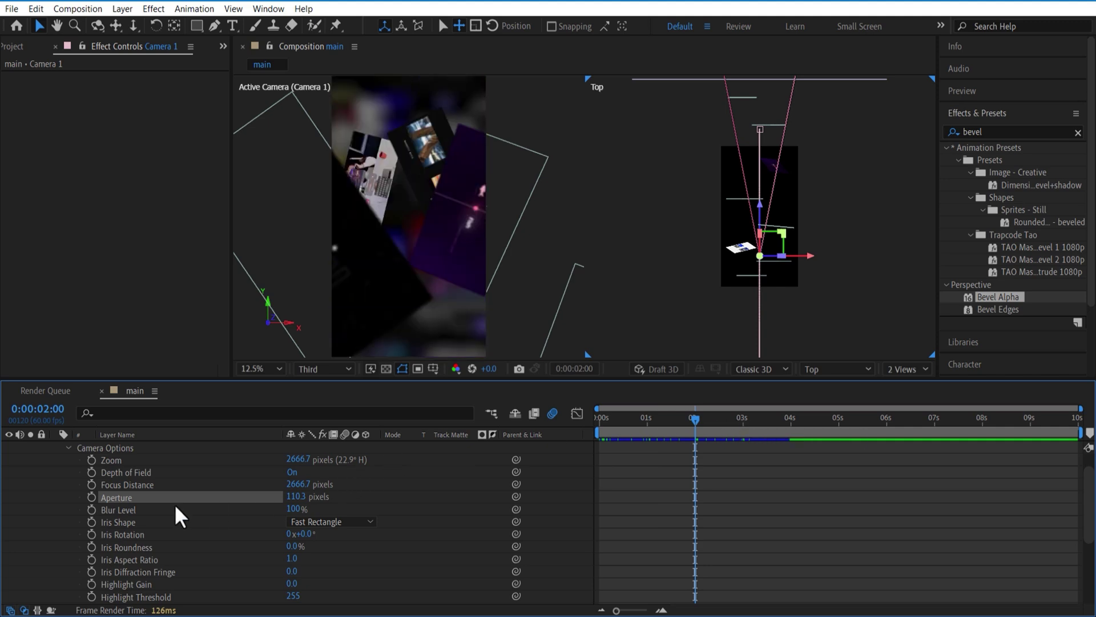
# Step: Keyframe Camera 1's Aperture at 2 seconds and lower it to 2 pixels at 3 seconds
pyautogui.click(92, 497)
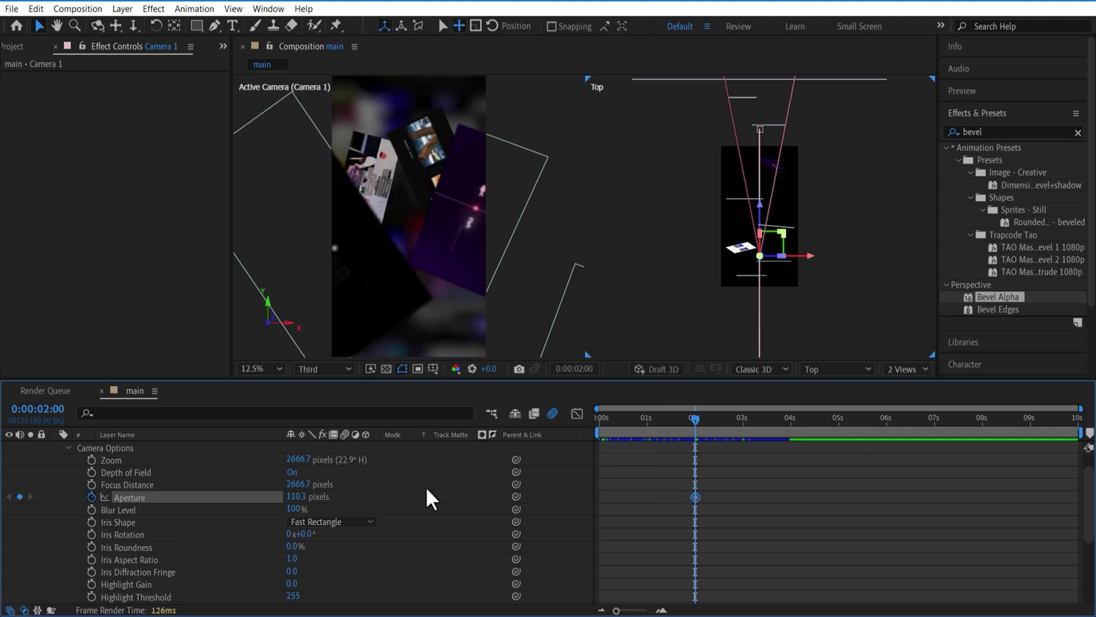
pyautogui.click(743, 422)
pyautogui.click(302, 497)
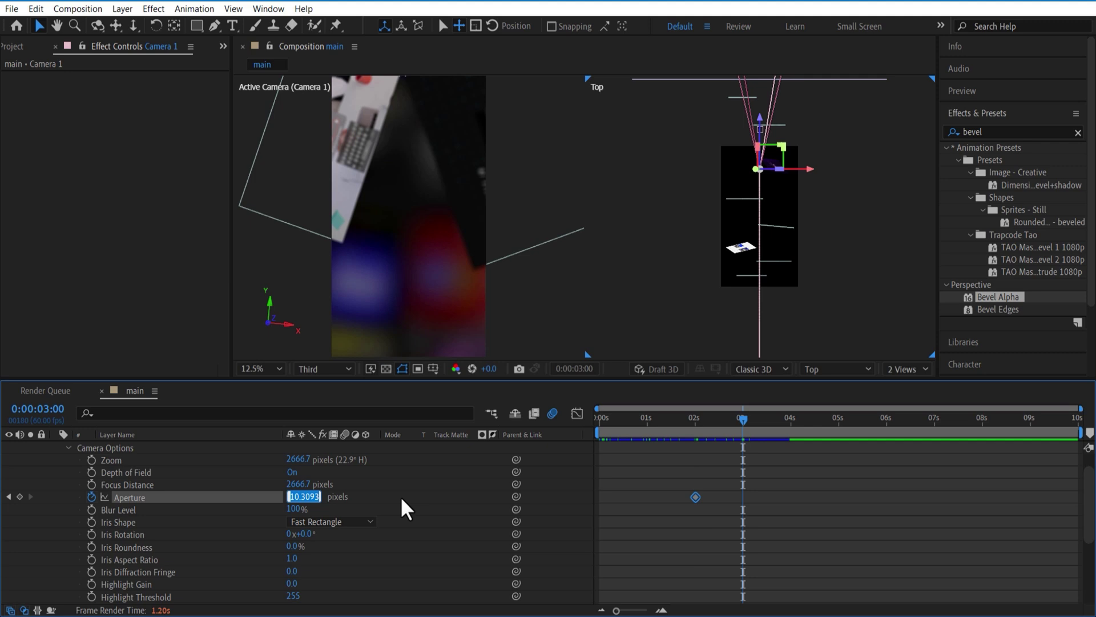
pyautogui.write('2')
pyautogui.press('Return')
pyautogui.click(697, 426)
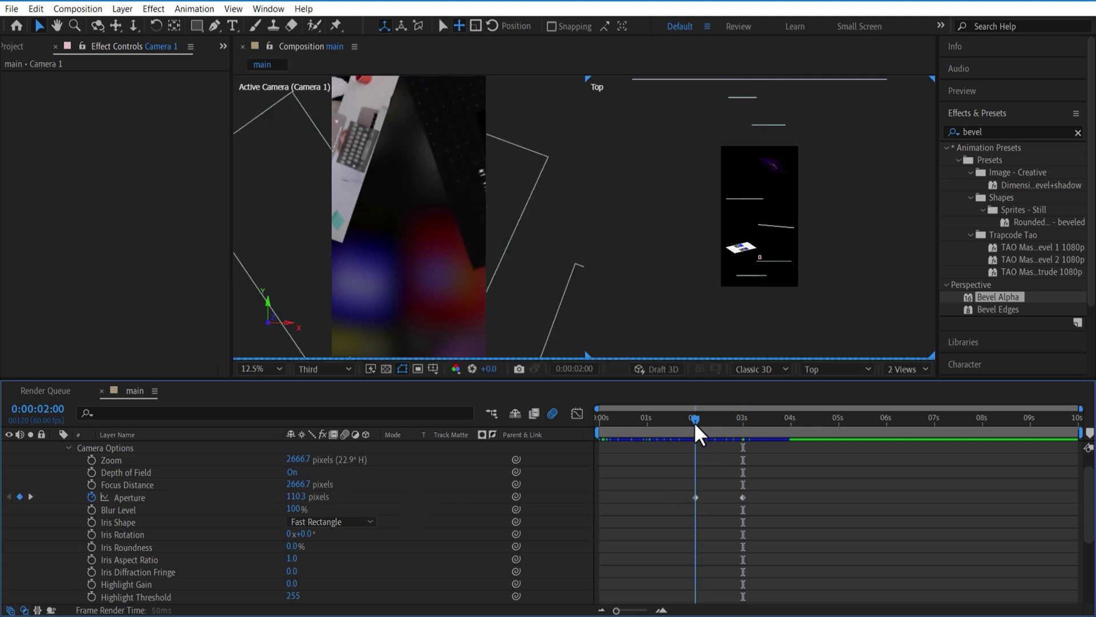
pyautogui.click(714, 425)
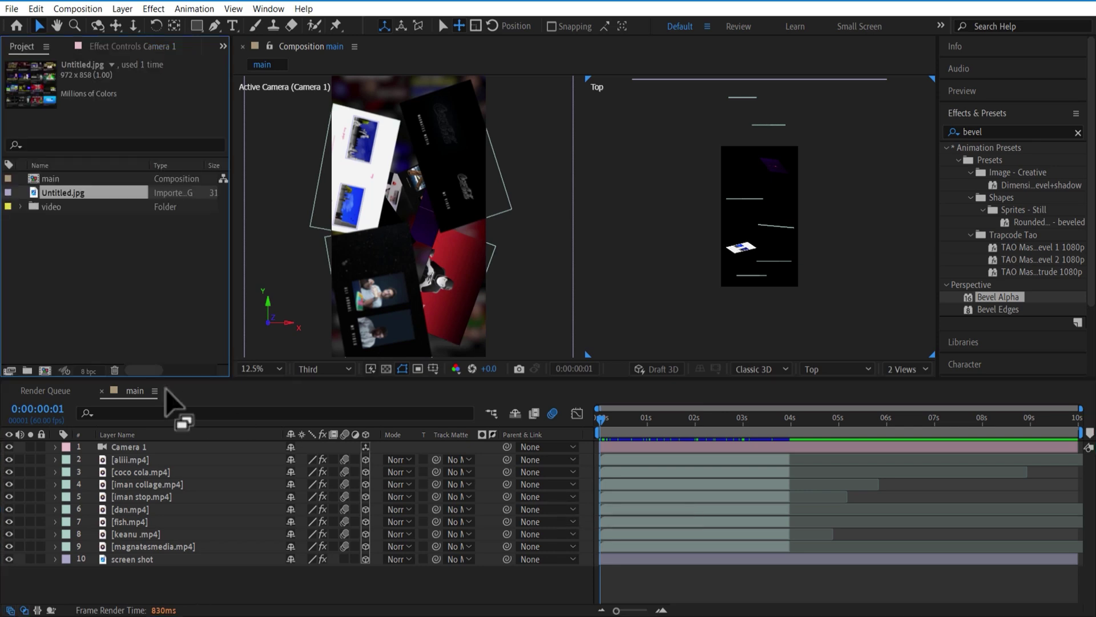
# Step: Create a 1080 x 1920 composition named dates at 60 fps with a 10-second duration
pyautogui.click(44, 373)
pyautogui.write('dates')
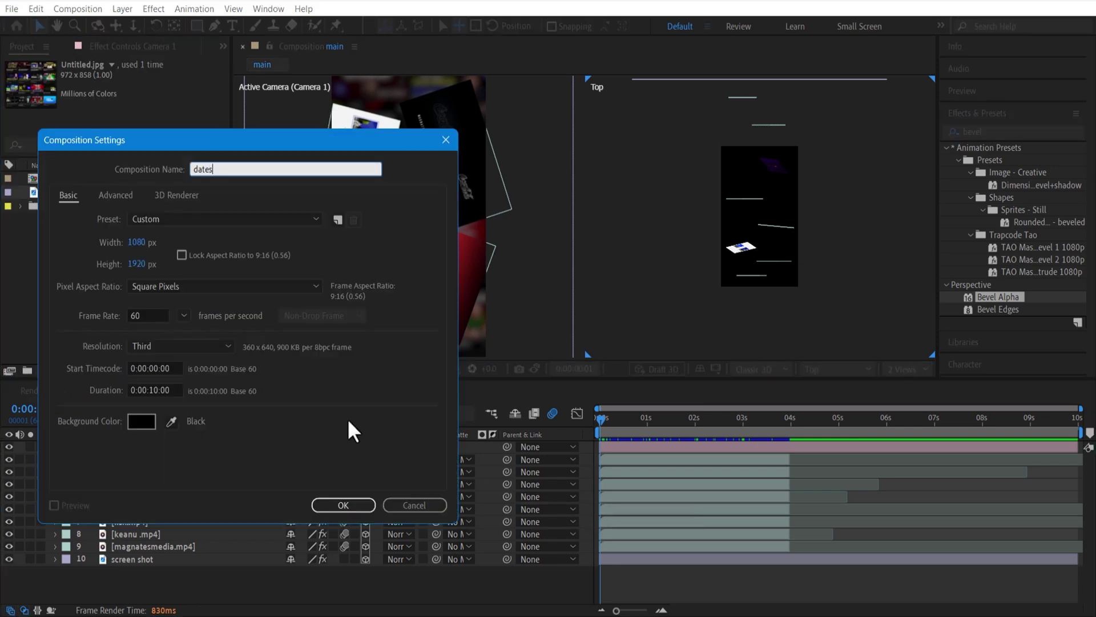
pyautogui.click(344, 505)
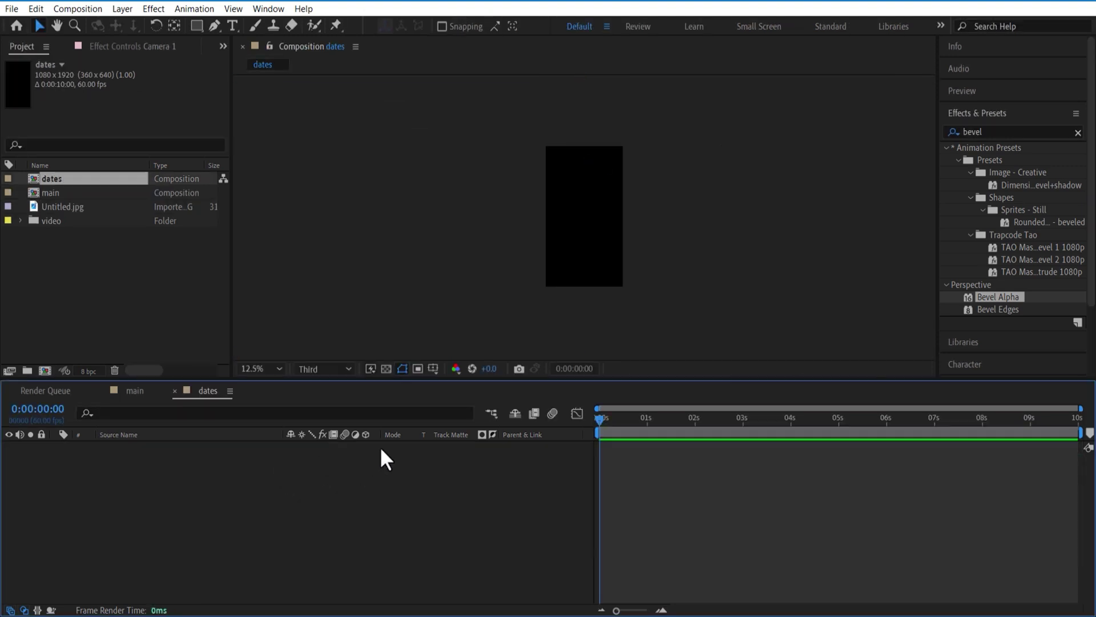
# Step: Add the text MON at the centre of the dates composition in white Poppins Bold at 250 px
pyautogui.click(280, 368)
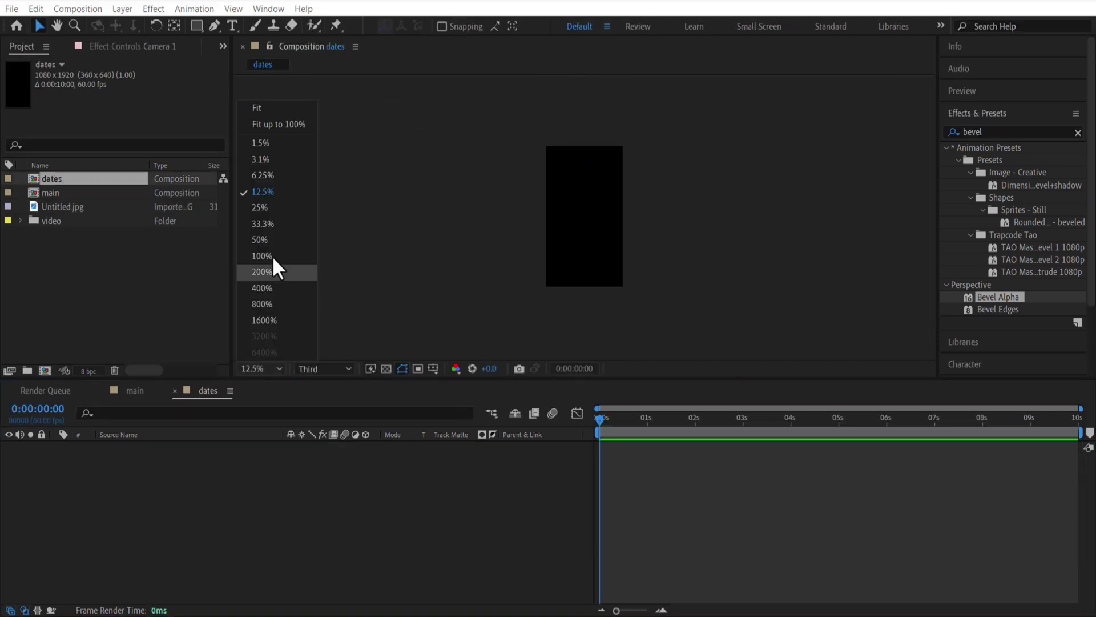
pyautogui.click(282, 127)
pyautogui.click(231, 25)
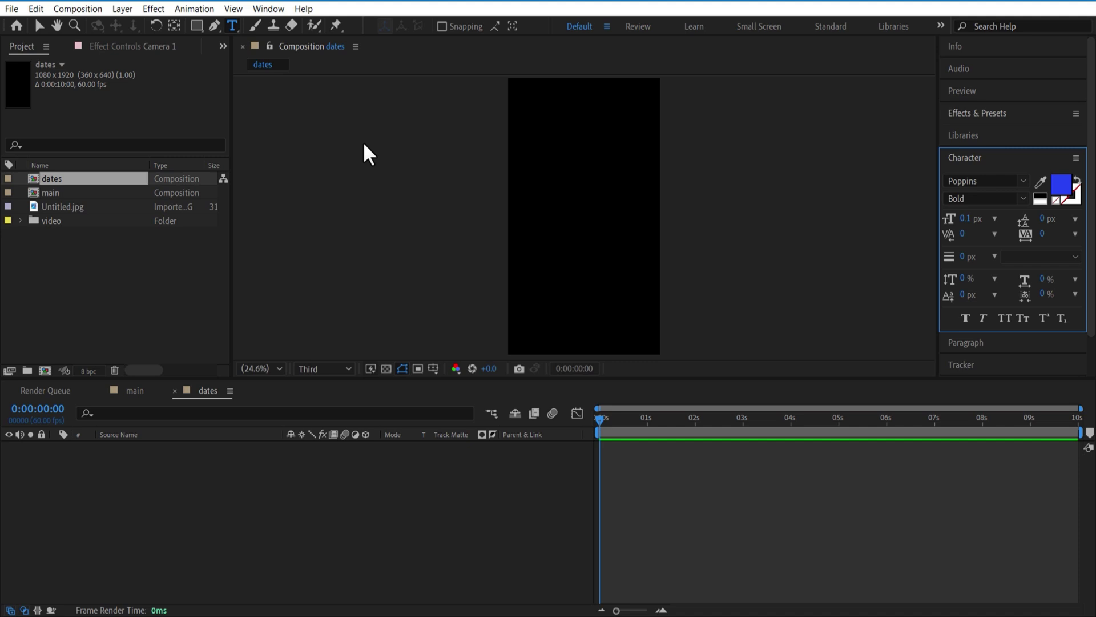
pyautogui.click(550, 211)
pyautogui.write('MON')
pyautogui.hotkey('ctrl', 'a')
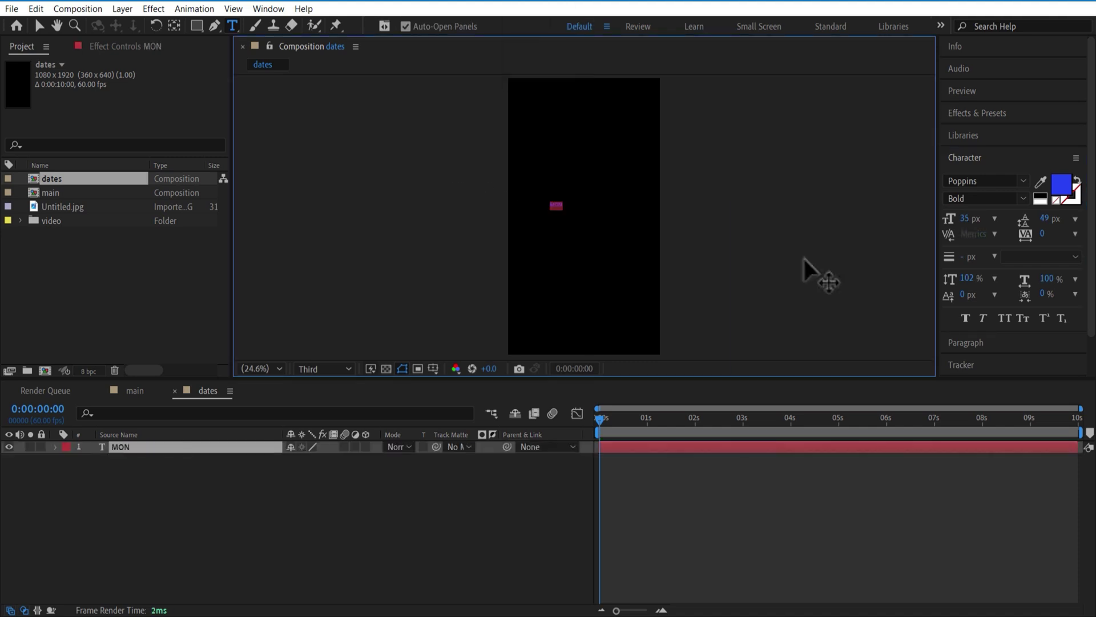
pyautogui.click(1042, 199)
pyautogui.moveTo(960, 219); pyautogui.dragTo(1040, 219)
pyautogui.click(206, 494)
# Step: Create a near-black full-frame solid layer named solid with colour 040404
pyautogui.rightClick(241, 532)
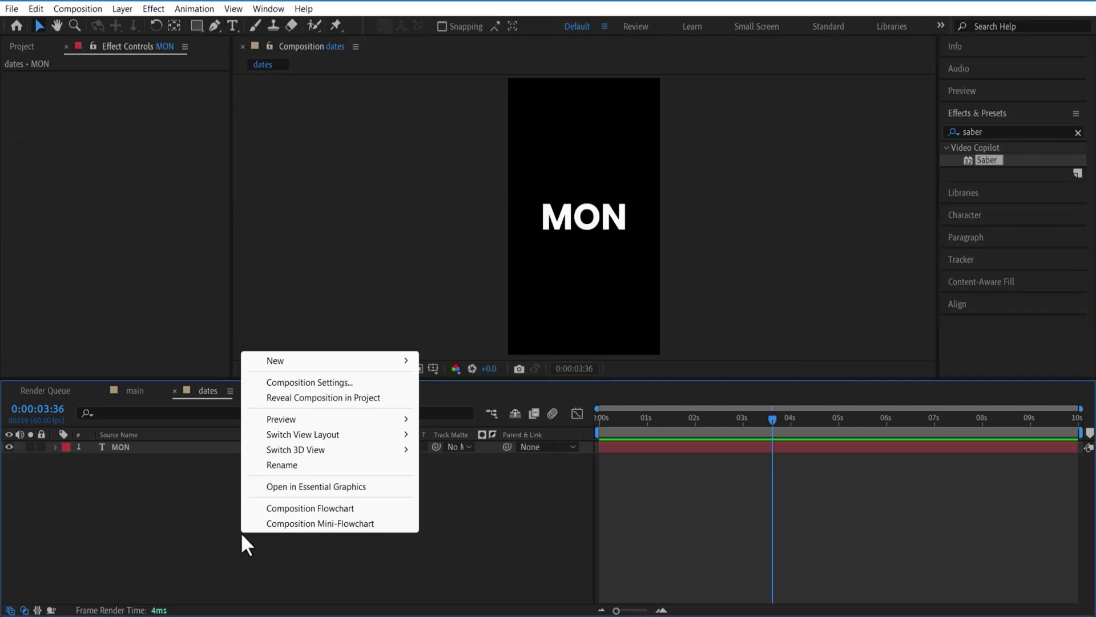
pyautogui.moveTo(306, 354)
pyautogui.click(440, 400)
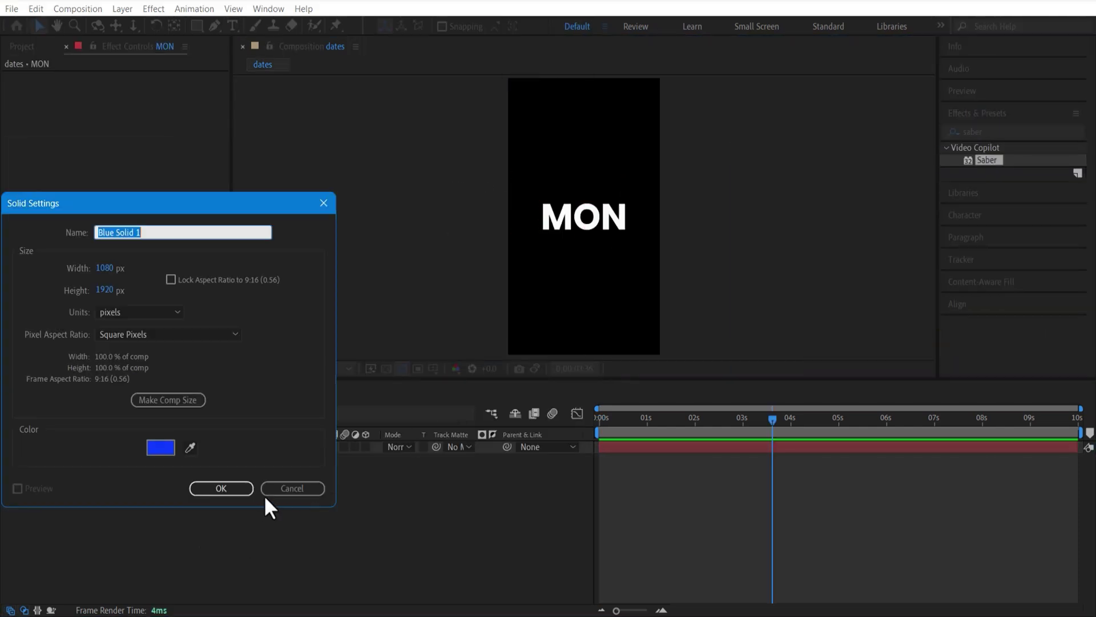
pyautogui.write('solid')
pyautogui.click(161, 447)
pyautogui.write('000000')
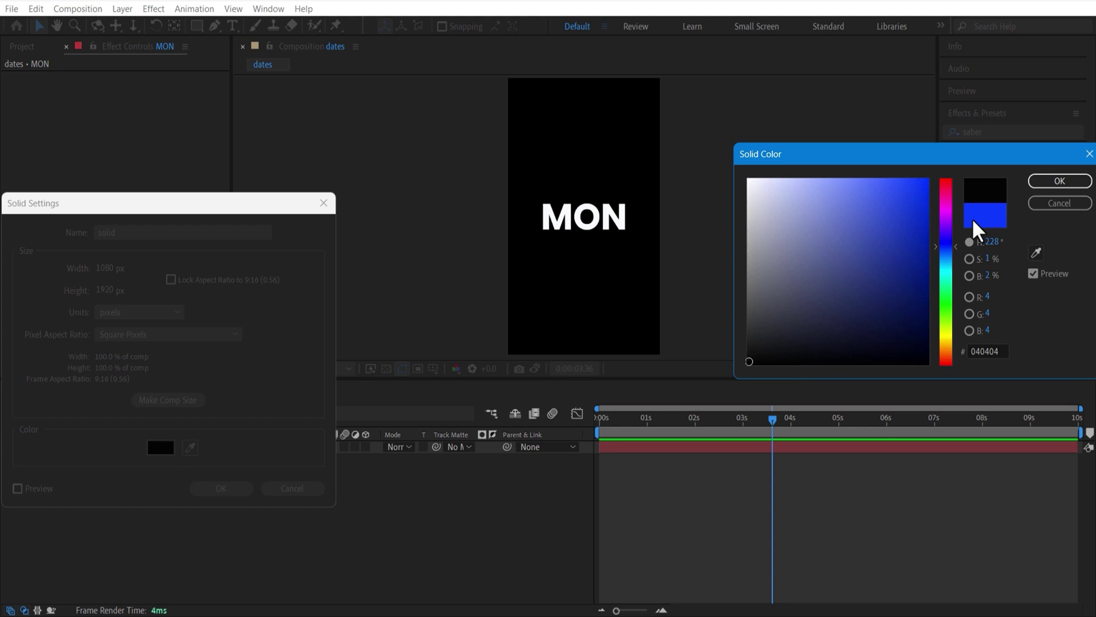
pyautogui.press('Return')
pyautogui.click(221, 488)
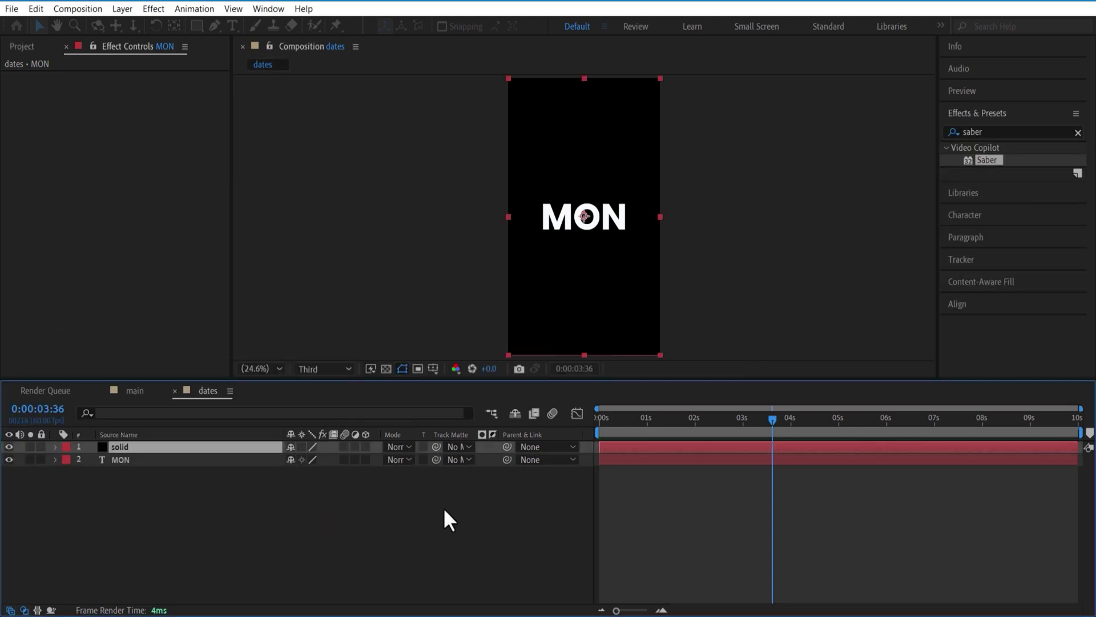
# Step: Apply the Saber effect to the solid with Core Type set to Text Layer and MON as its text layer
pyautogui.moveTo(992, 160); pyautogui.dragTo(158, 447)
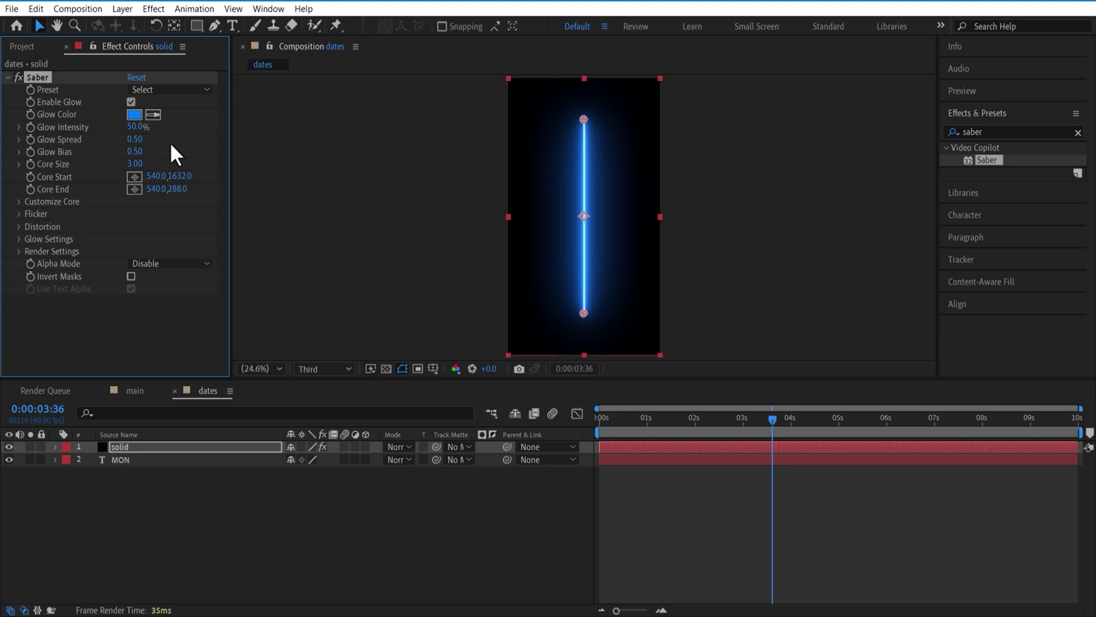
pyautogui.click(18, 202)
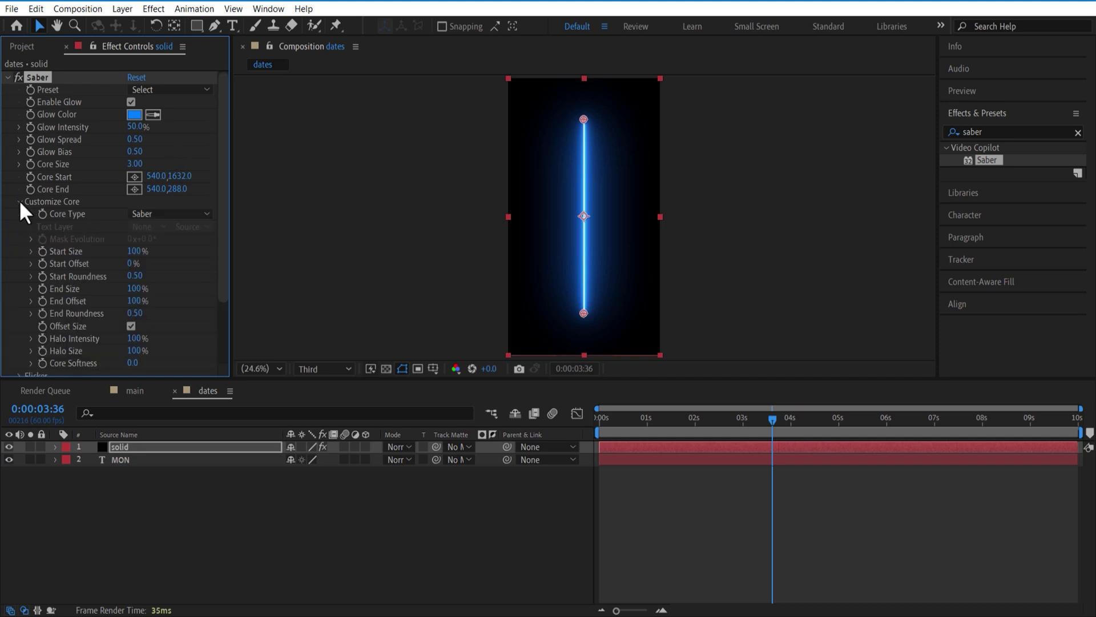
pyautogui.click(150, 214)
pyautogui.click(171, 260)
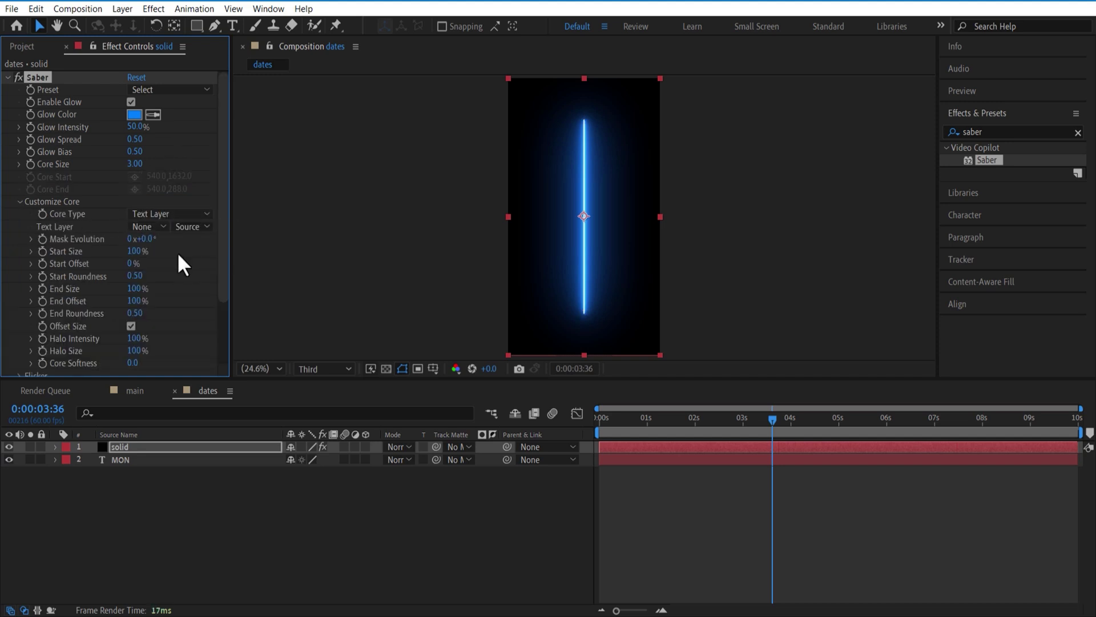
pyautogui.click(152, 228)
pyautogui.click(170, 277)
# Step: Set the Saber glow colour to white and choose the Narrow preset
pyautogui.click(134, 114)
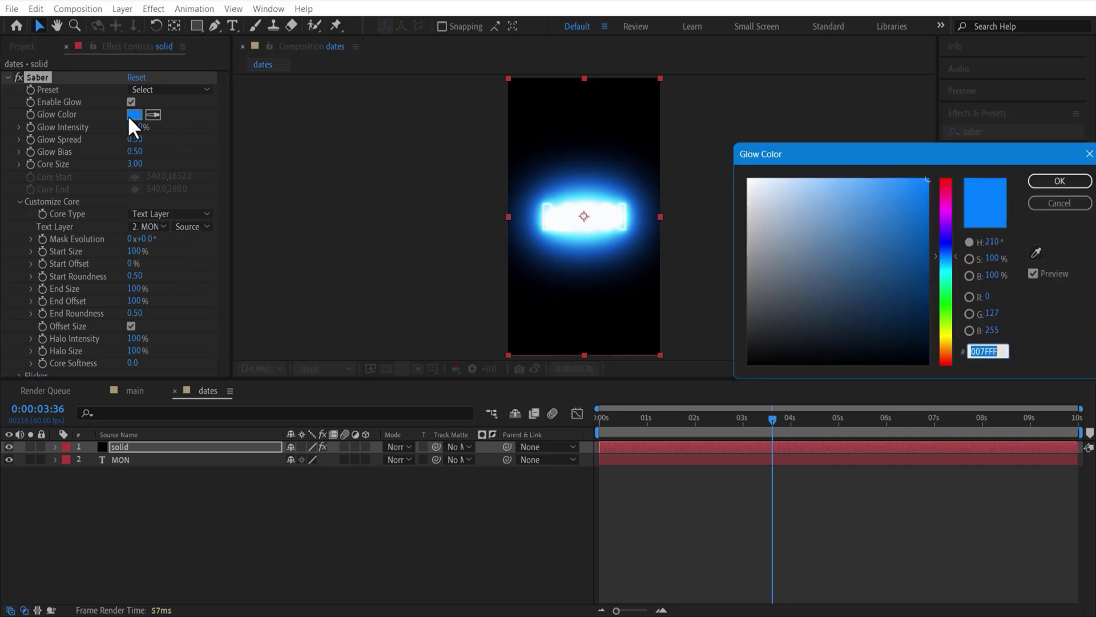
pyautogui.click(749, 180)
pyautogui.click(1035, 181)
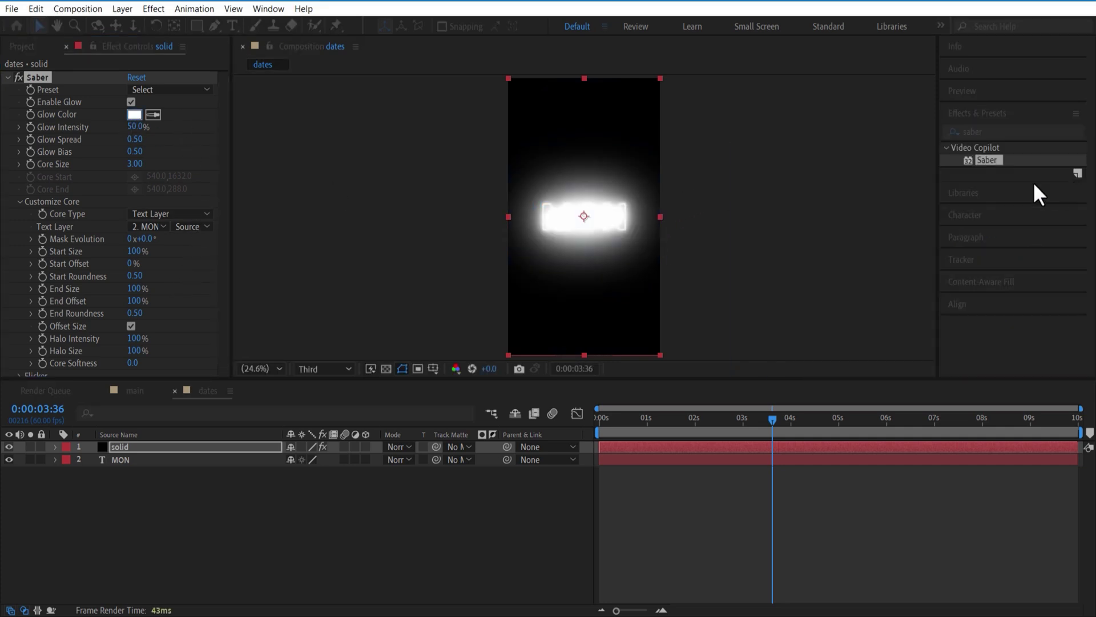
pyautogui.click(171, 89)
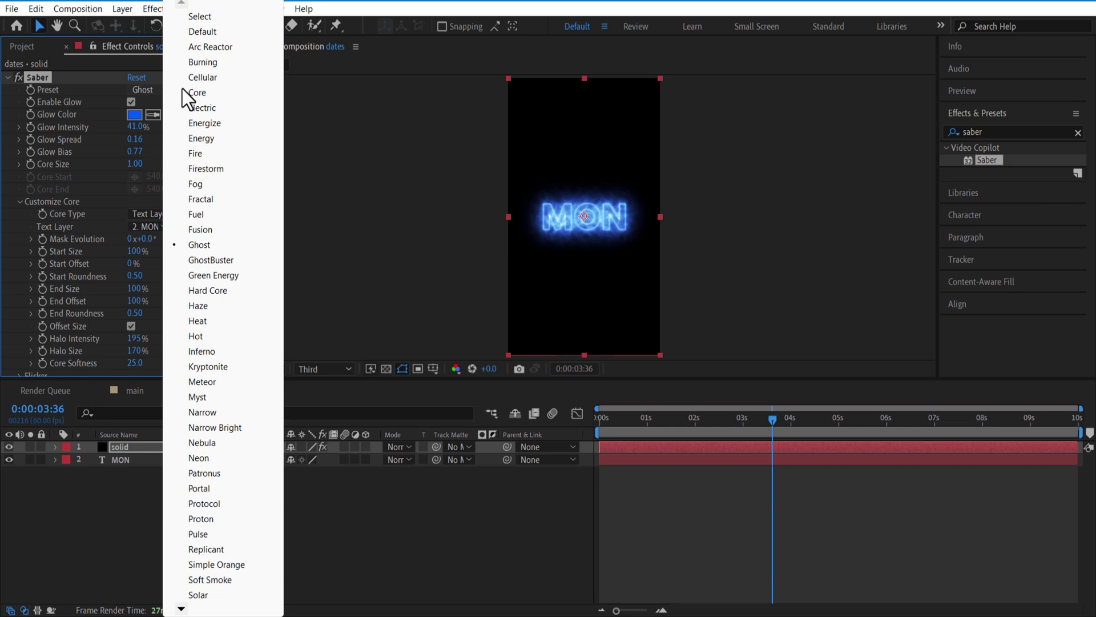
pyautogui.click(216, 412)
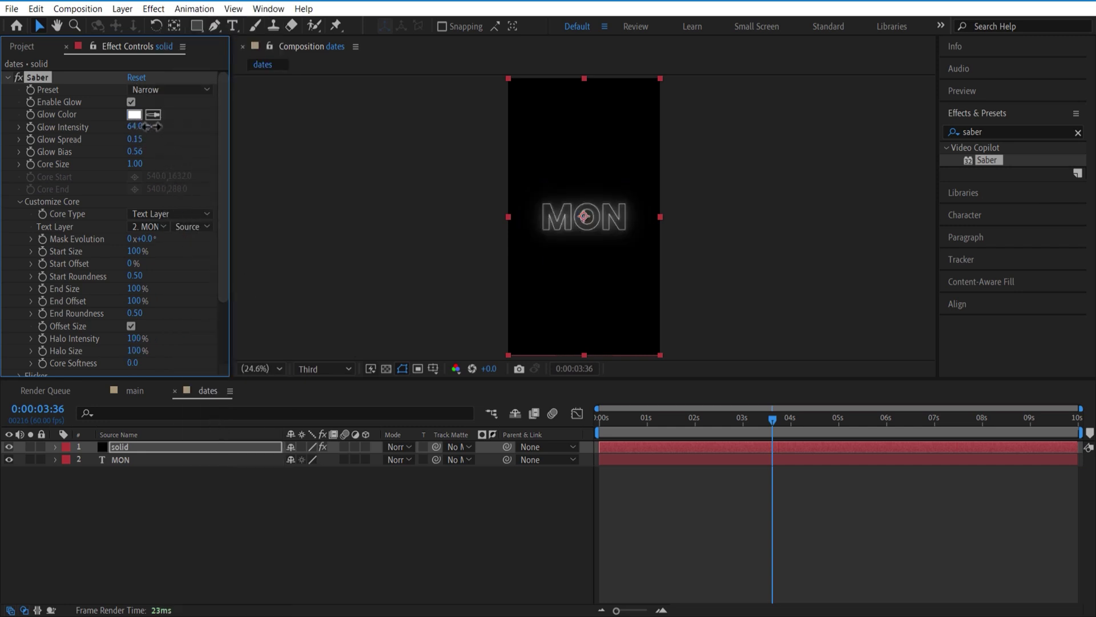
# Step: Increase the Saber effect's Glow Intensity and Core Size to strengthen the MON outline
pyautogui.moveTo(153, 127)
pyautogui.mouseDown()
pyautogui.moveTo(188, 126)
pyautogui.moveTo(167, 127)
pyautogui.mouseUp()
pyautogui.moveTo(139, 163); pyautogui.dragTo(177, 164)
pyautogui.moveTo(139, 128)
pyautogui.mouseDown()
pyautogui.moveTo(128, 128)
pyautogui.moveTo(142, 127)
pyautogui.mouseUp()
# Step: Duplicate the solid and MON layers and move the copied text layer directly beneath the top solid
pyautogui.click(193, 499)
pyautogui.moveTo(189, 495); pyautogui.dragTo(148, 448)
pyautogui.hotkey('ctrl', 'd')
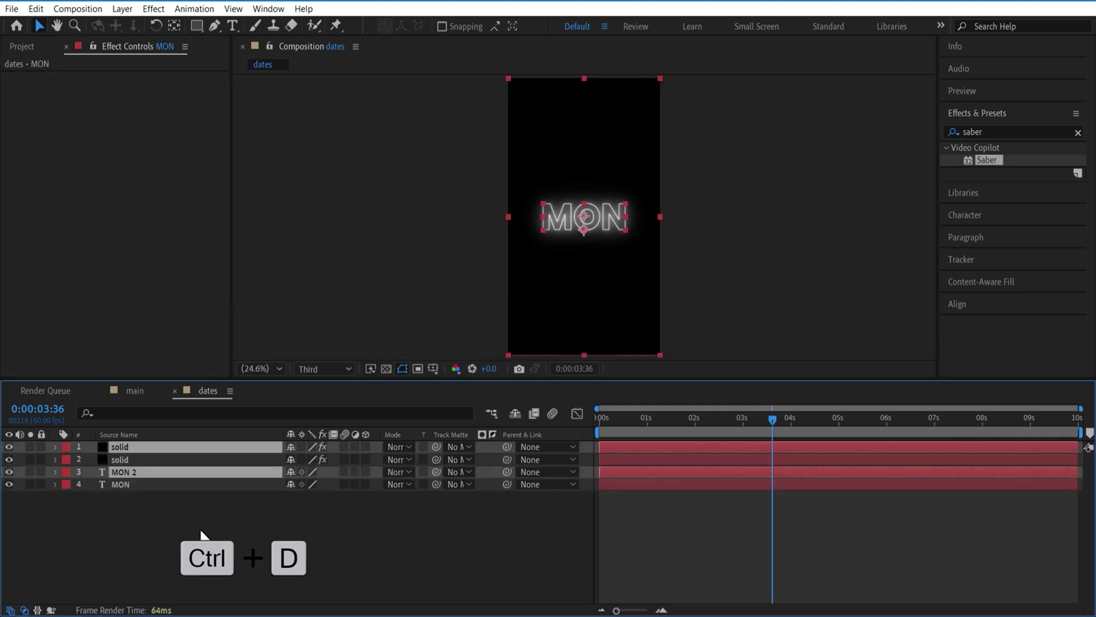
pyautogui.click(193, 524)
pyautogui.moveTo(145, 473); pyautogui.dragTo(153, 455)
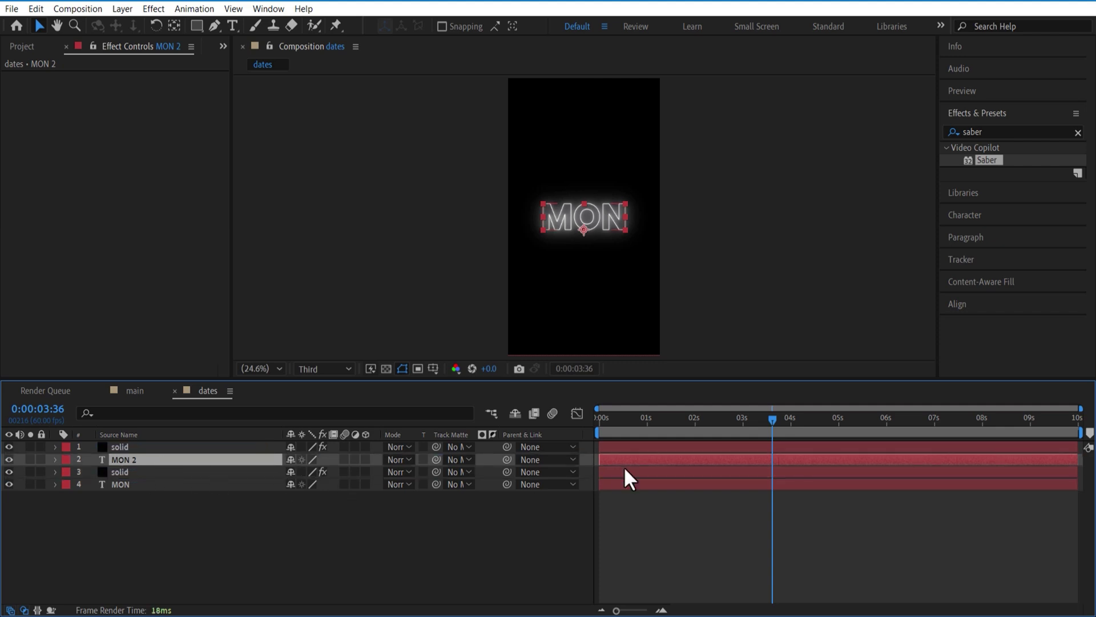
# Step: Change the duplicated text to TUE, and extend the original text to MONDAY with a smaller font size
pyautogui.doubleClick(598, 218)
pyautogui.write('TUE')
pyautogui.click(143, 484)
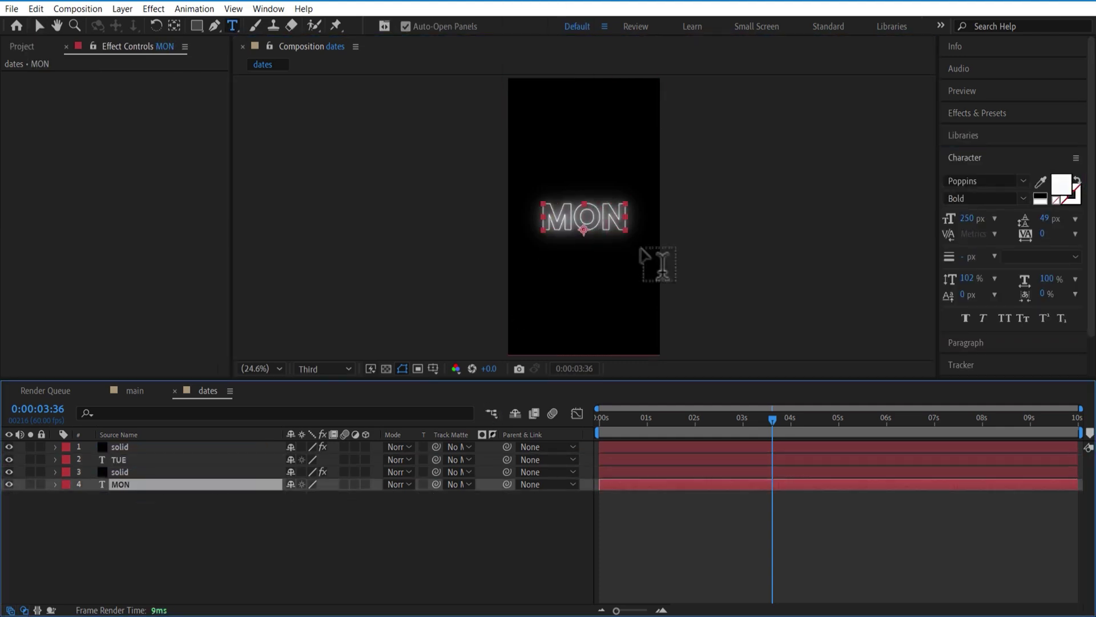
pyautogui.click(625, 219)
pyautogui.write('DAY')
pyautogui.hotkey('ctrl', 'a')
pyautogui.moveTo(968, 219); pyautogui.dragTo(917, 219)
# Step: Hide the MONDAY text layer and its solid, and change the TUE text to TUESDAY
pyautogui.click(173, 457)
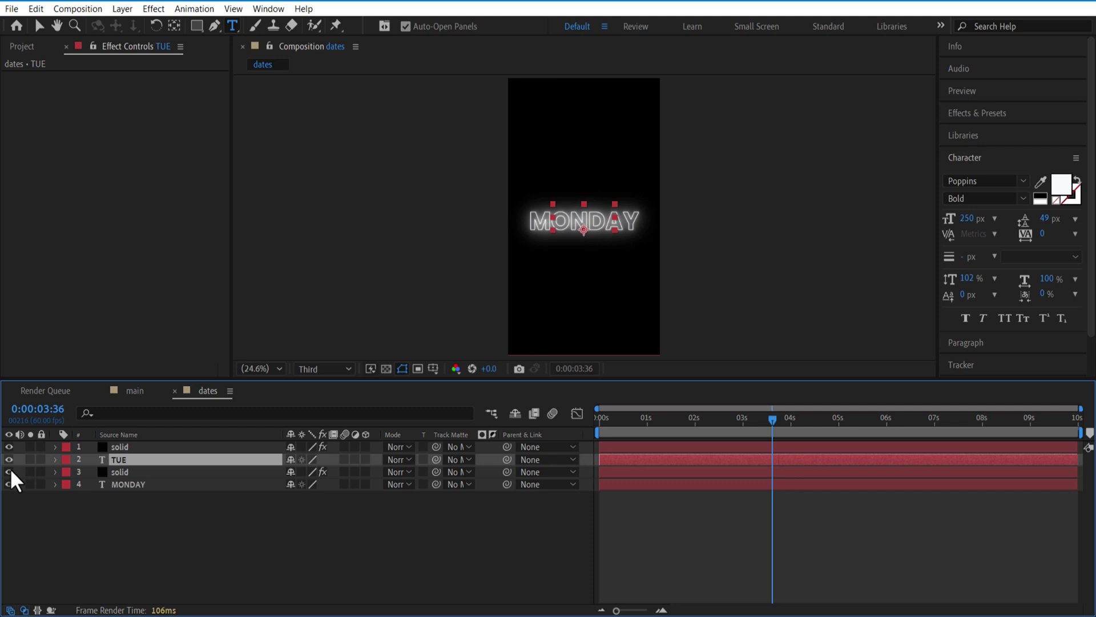
pyautogui.moveTo(10, 471); pyautogui.dragTo(8, 483)
pyautogui.doubleClick(594, 218)
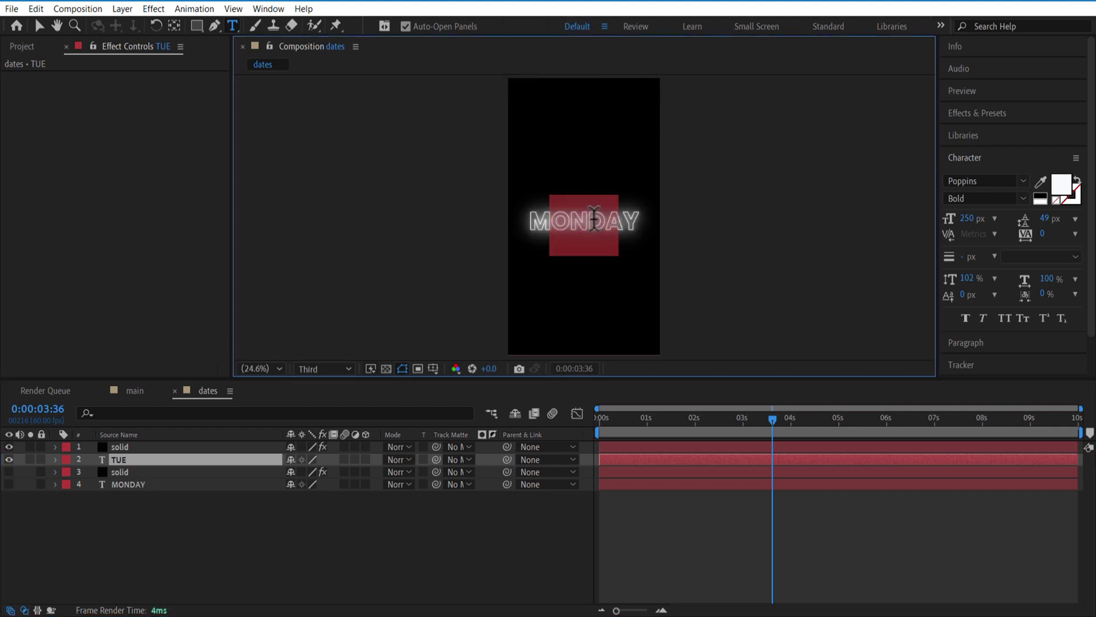
pyautogui.press('BackSpace')
pyautogui.write('TUESDAY')
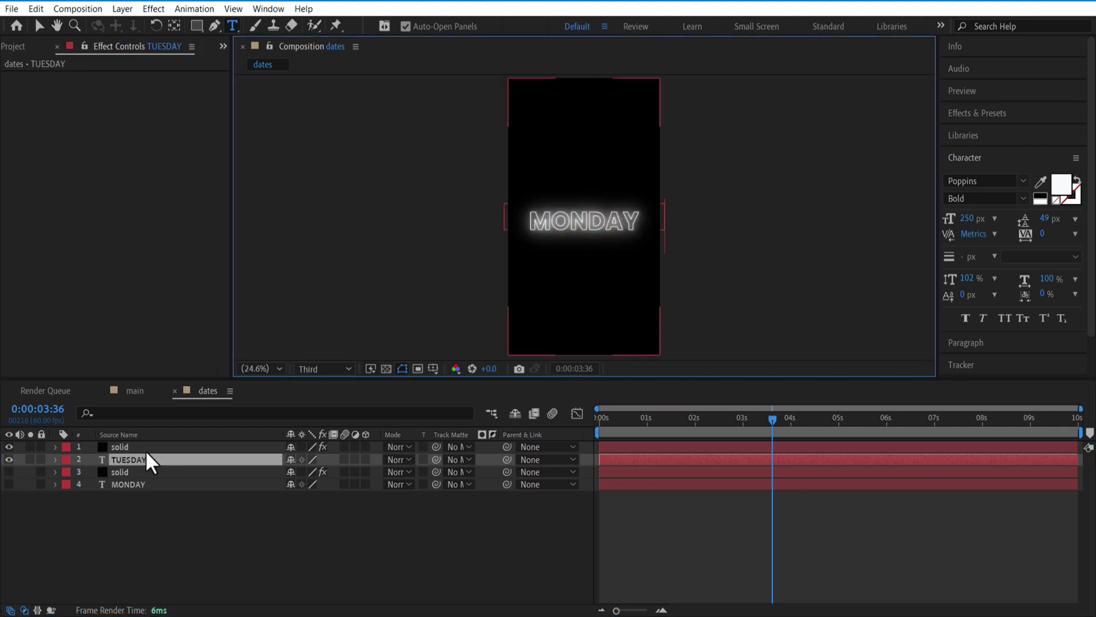
# Step: Set the top solid's Saber text layer to TUESDAY and refresh the preview
pyautogui.click(145, 449)
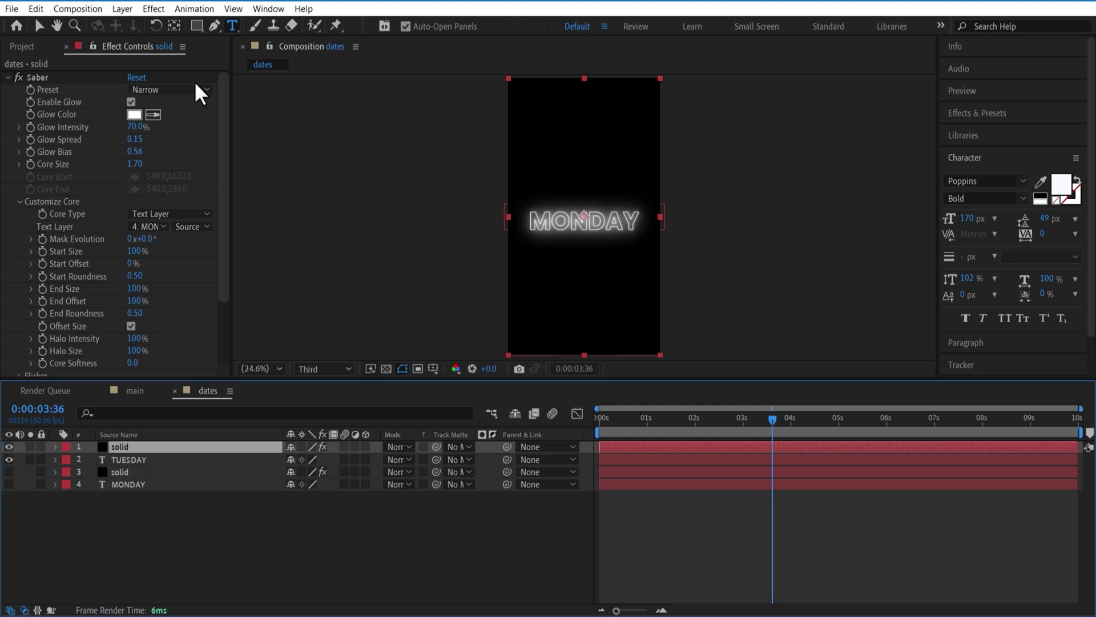
pyautogui.click(158, 226)
pyautogui.click(172, 278)
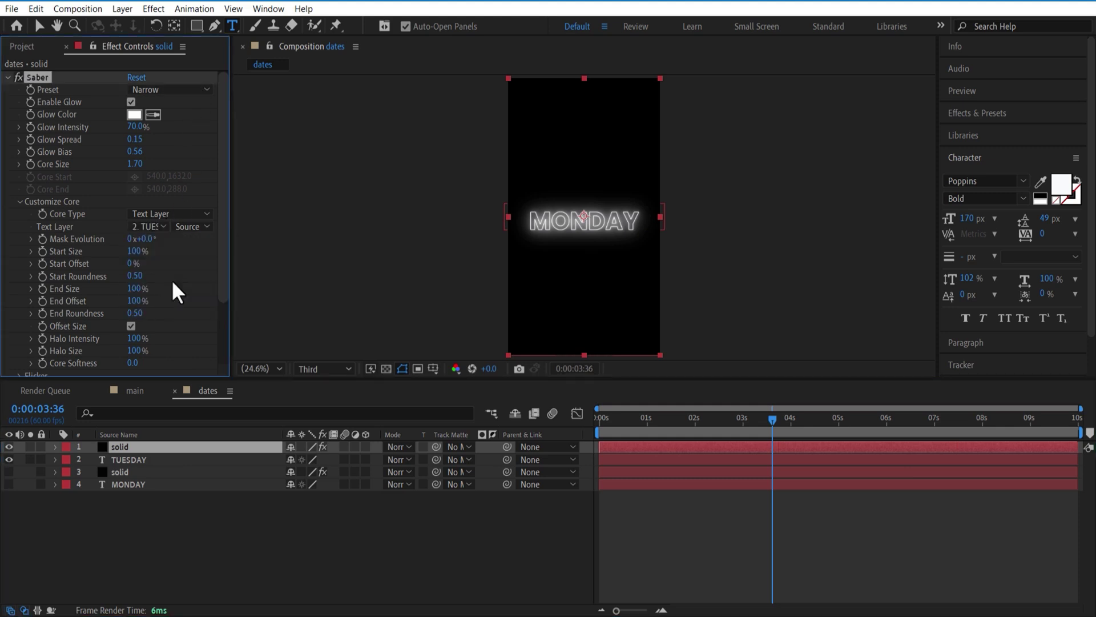
pyautogui.press('capslock')
pyautogui.press('capslock')
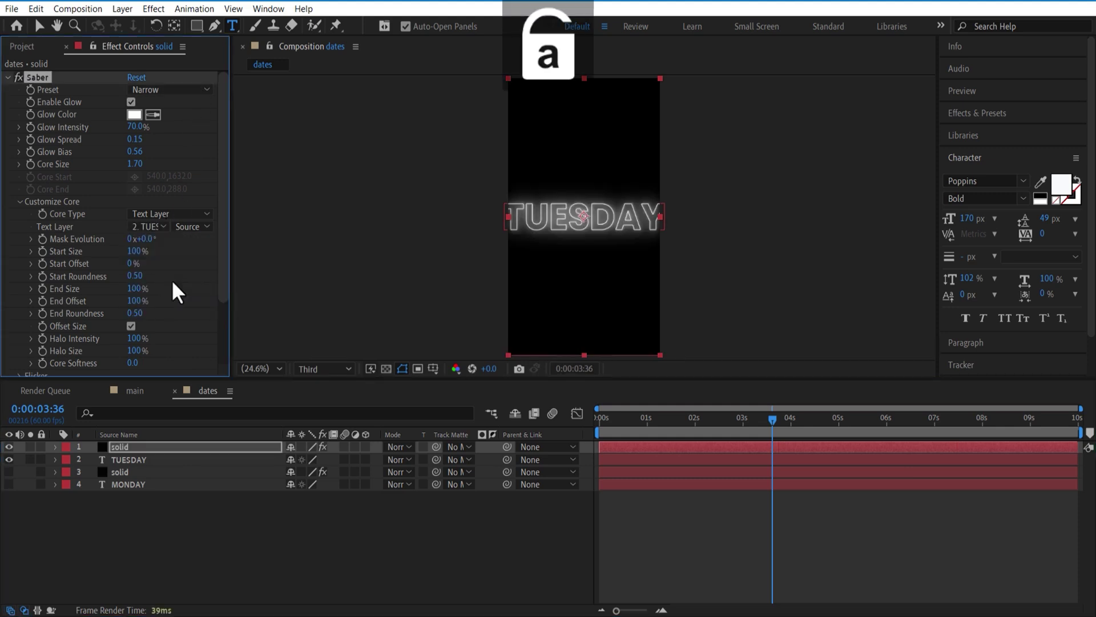
# Step: Reduce the TUESDAY text's font size to 170 px
pyautogui.click(129, 460)
pyautogui.moveTo(968, 220); pyautogui.dragTo(921, 219)
pyautogui.click(181, 503)
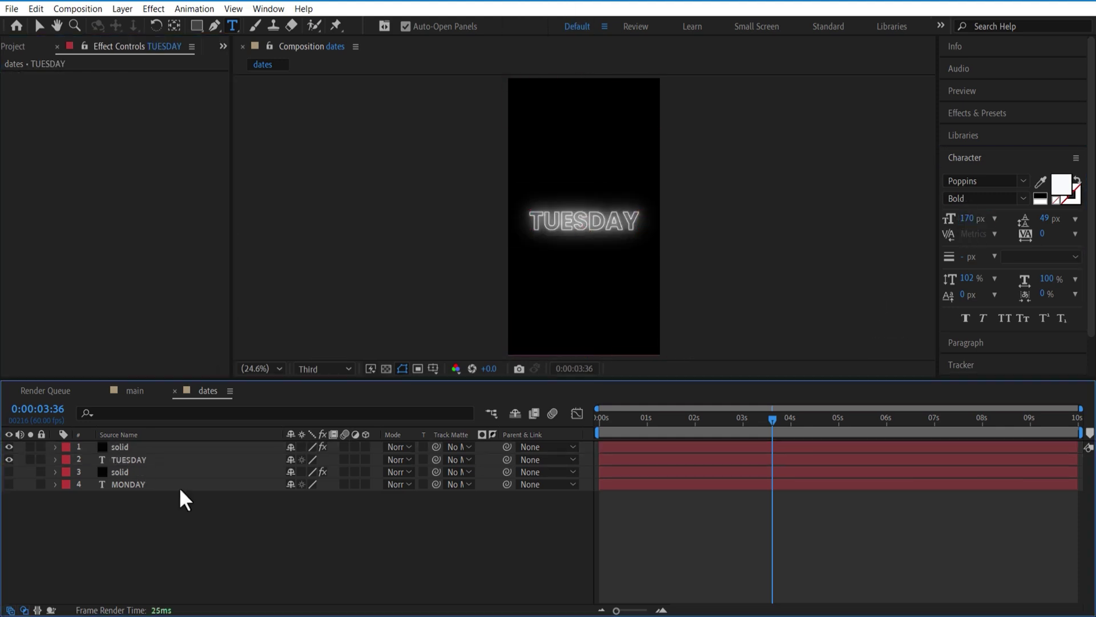
# Step: Duplicate the TUESDAY text and its Saber solid, and place the copied text directly beneath the top solid
pyautogui.click(150, 460)
pyautogui.click(139, 448)
pyautogui.keyDown('shift'); pyautogui.click(146, 459); pyautogui.keyUp('shift')
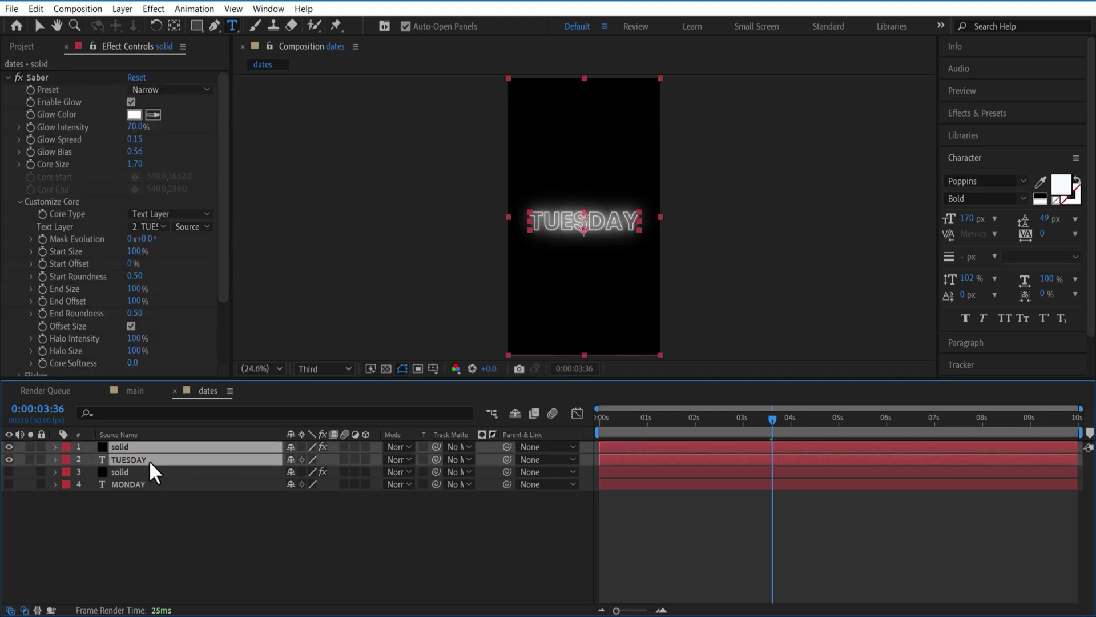
pyautogui.hotkey('ctrl', 'd')
pyautogui.click(208, 538)
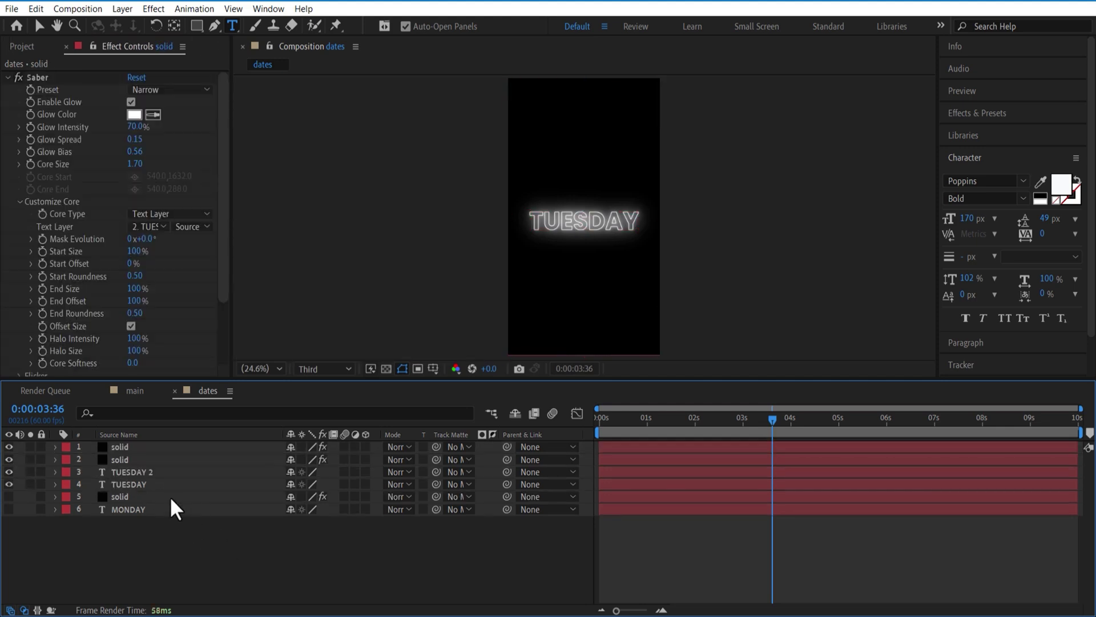
pyautogui.moveTo(146, 471); pyautogui.dragTo(145, 454)
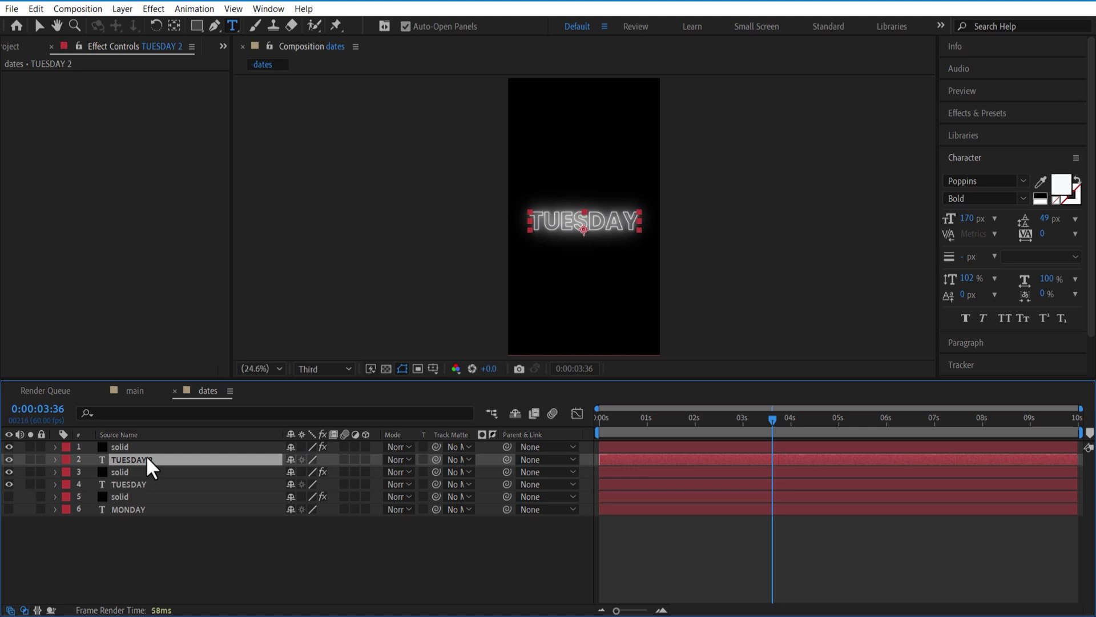
# Step: Change the copied text to wednesday and select it as the text layer of the top solid's Saber effect
pyautogui.doubleClick(590, 222)
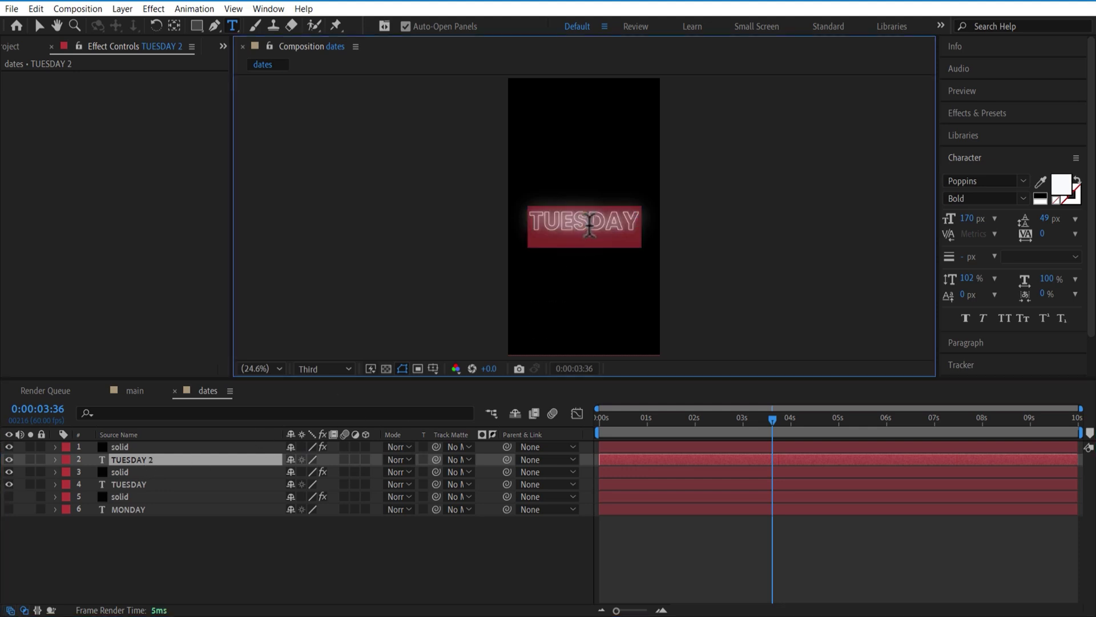
pyautogui.write('wednesday')
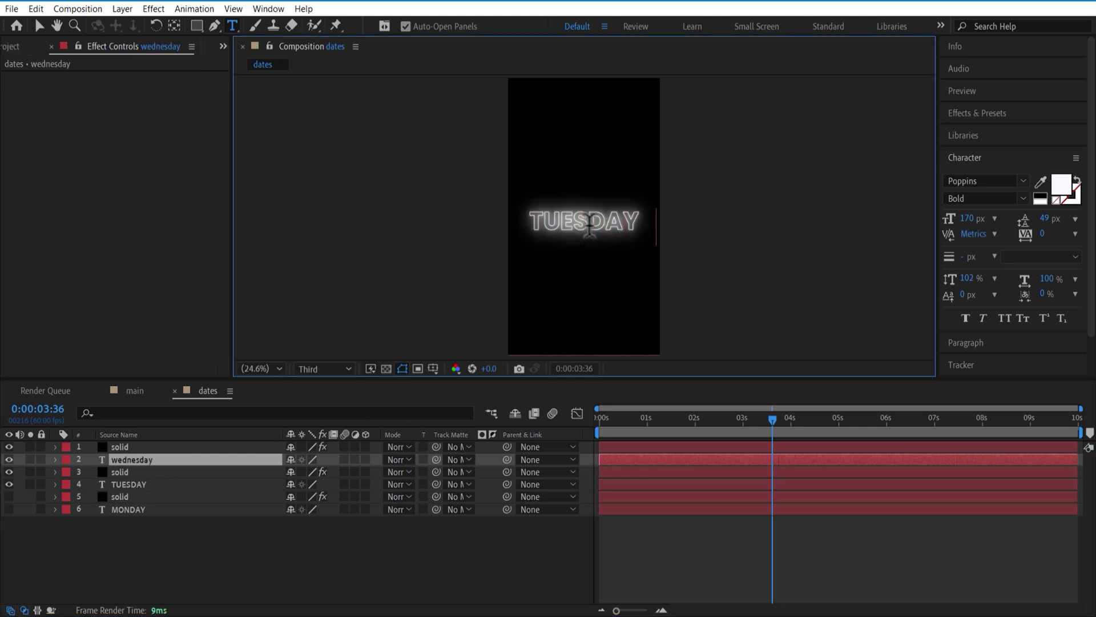
pyautogui.click(146, 447)
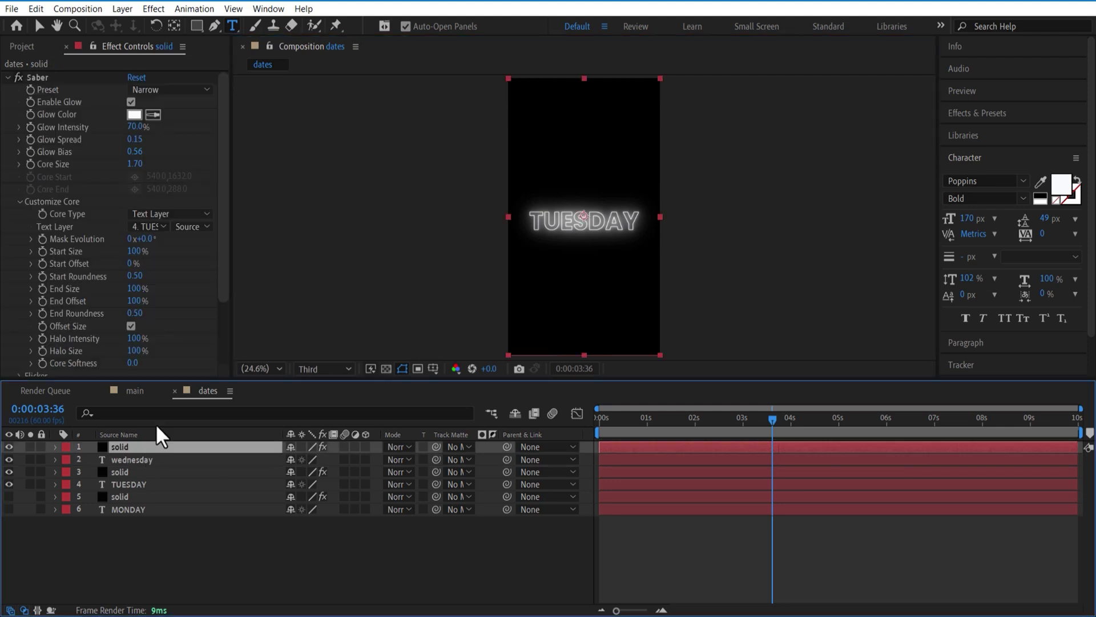
pyautogui.click(166, 223)
pyautogui.click(189, 281)
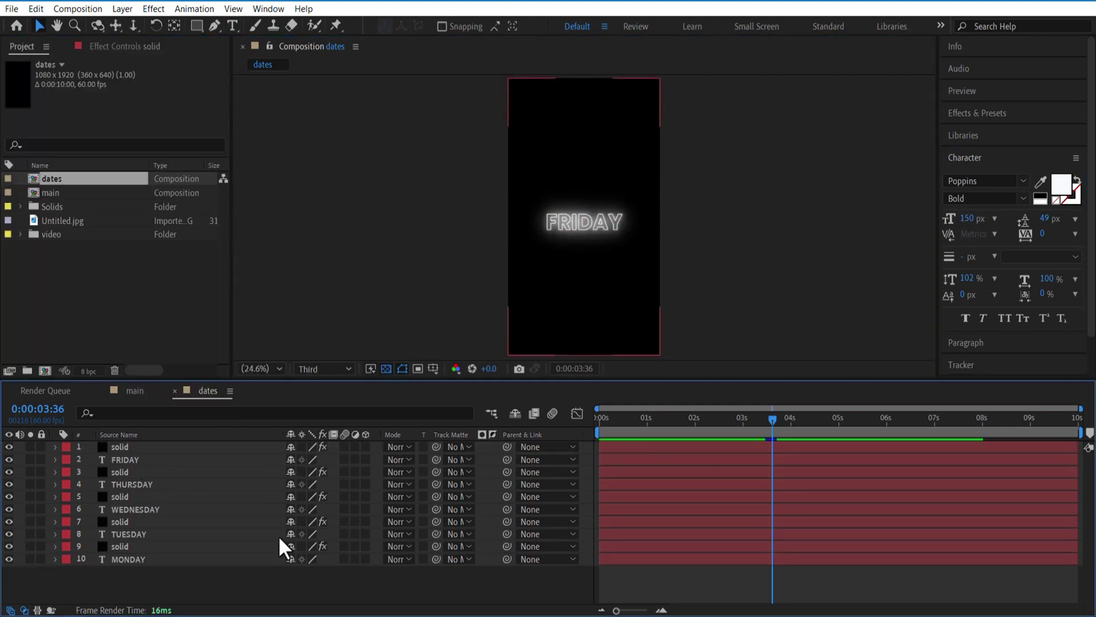
# Step: Set the Saber Composite Settings of the solid above MONDAY to Transparent in its Render Settings
pyautogui.click(123, 546)
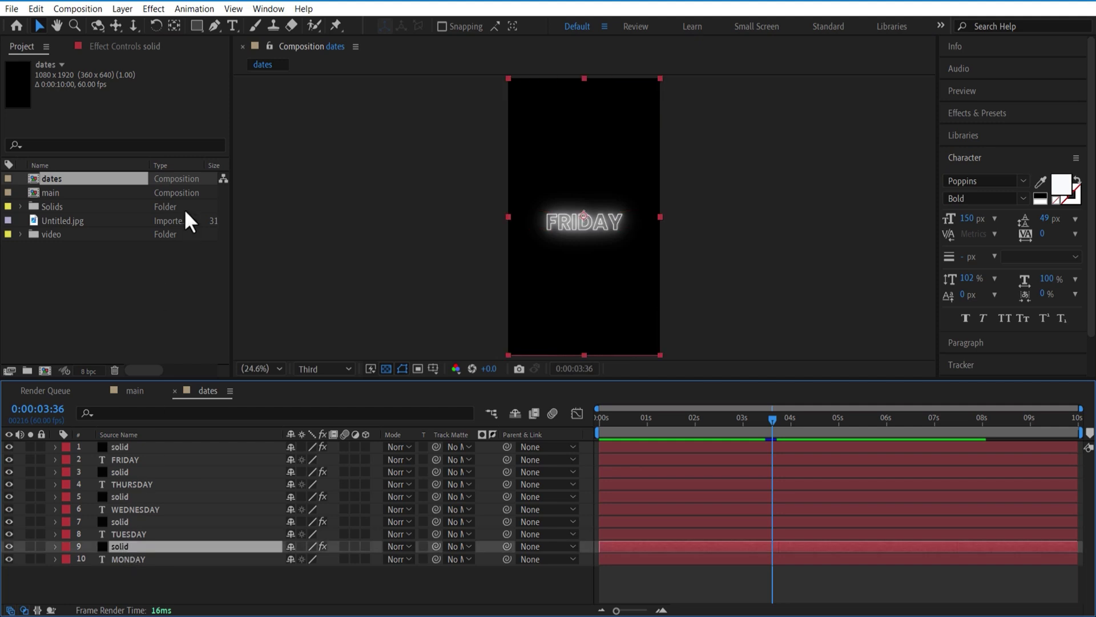
pyautogui.click(126, 46)
pyautogui.moveTo(222, 171); pyautogui.dragTo(223, 306)
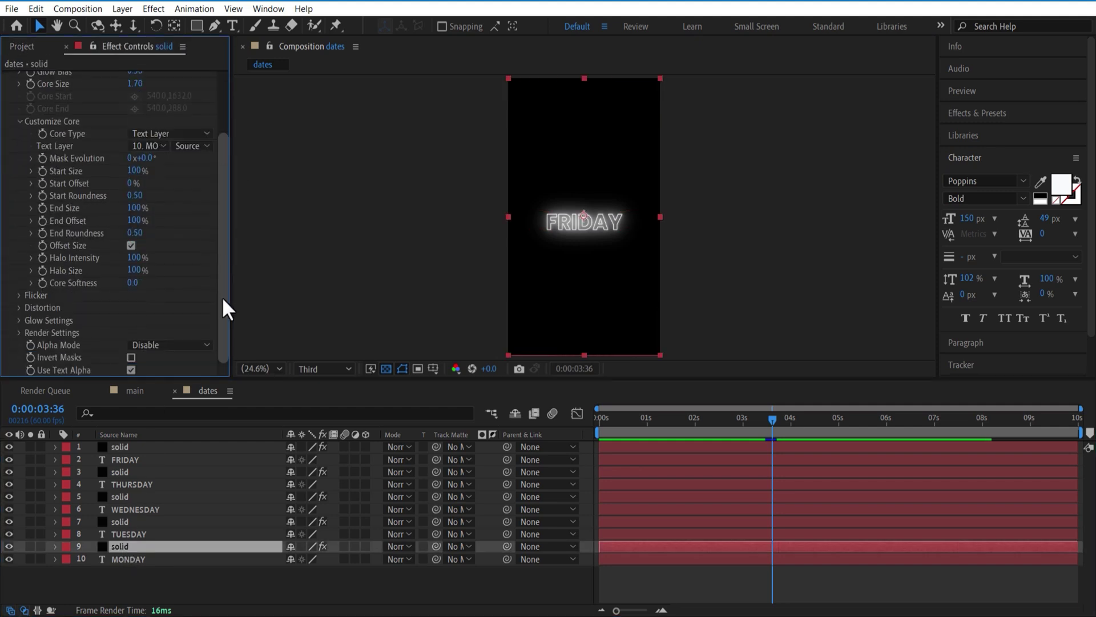
pyautogui.click(19, 332)
pyautogui.scroll(-3, 29, 337)
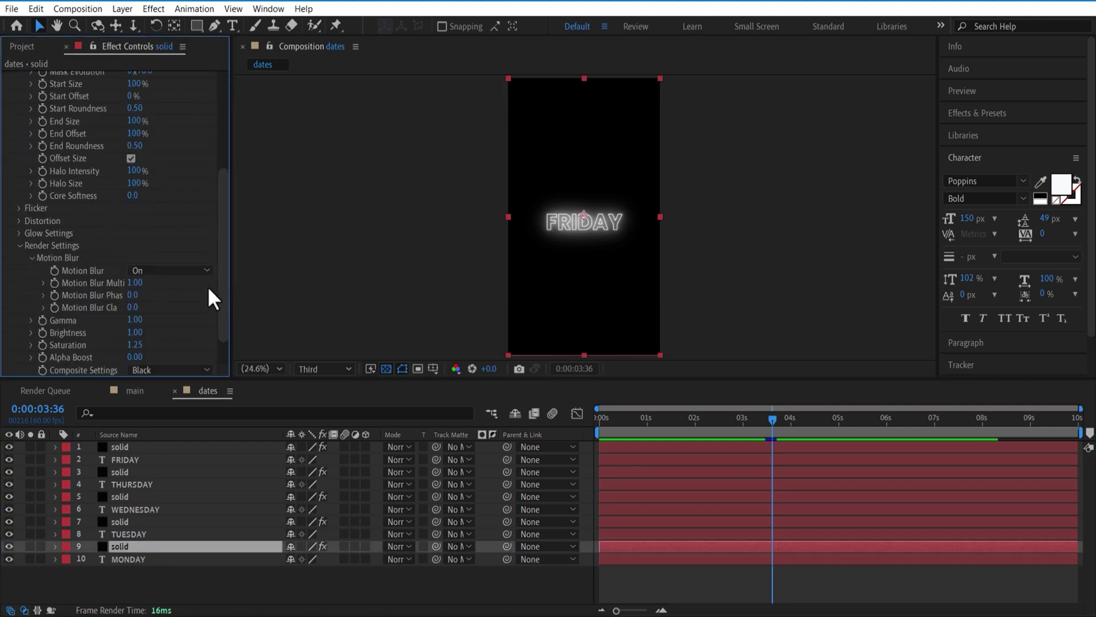
pyautogui.scroll(-3, 217, 348)
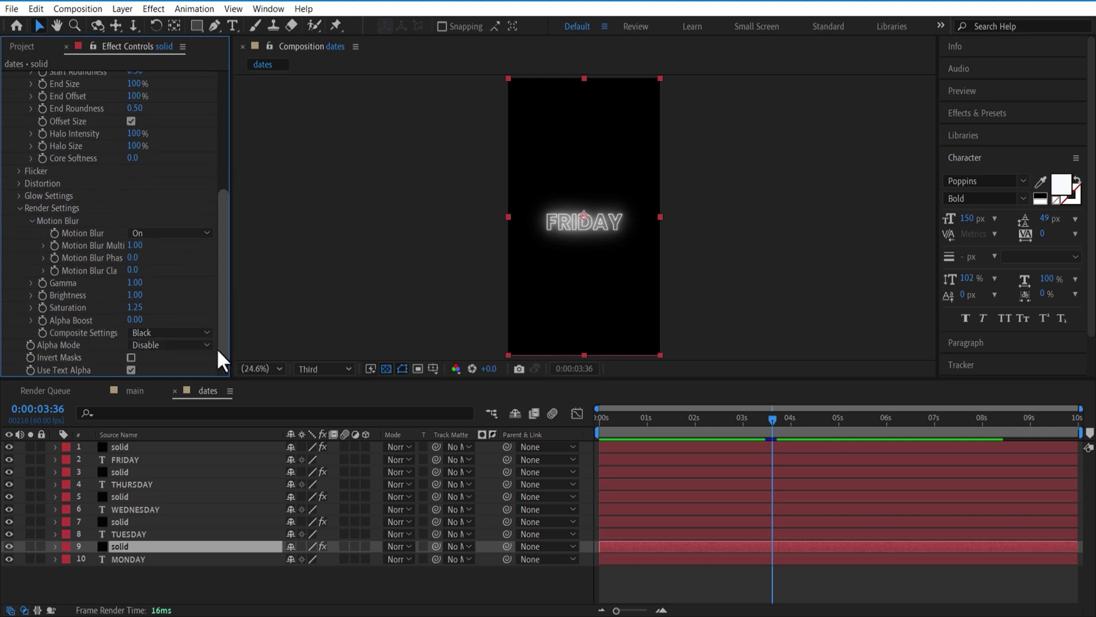
pyautogui.click(163, 333)
pyautogui.click(167, 347)
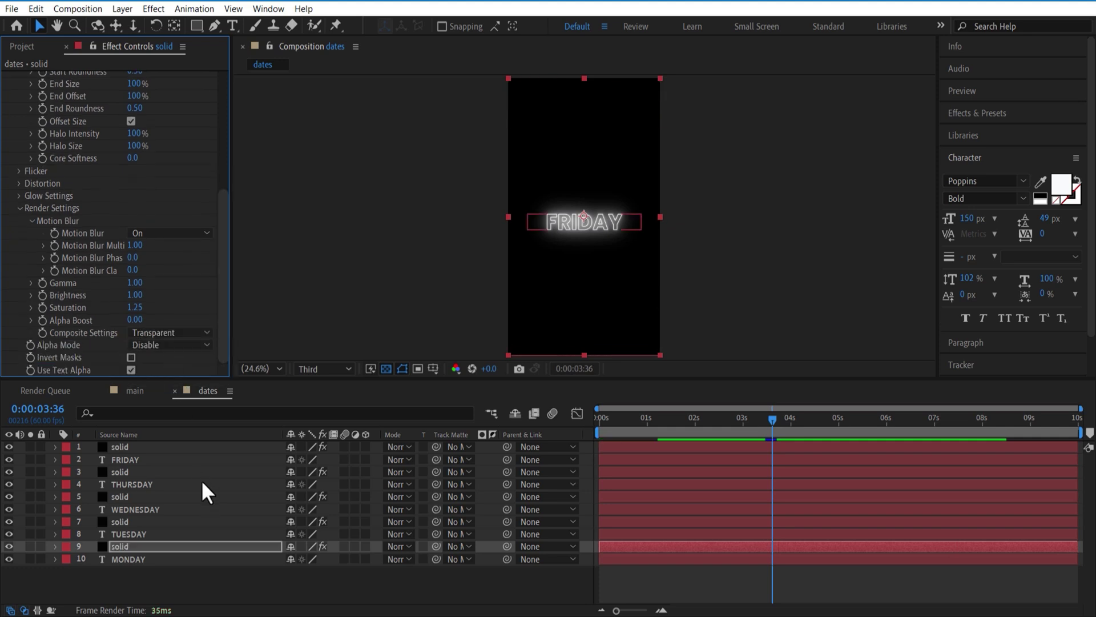
# Step: Set the Saber Composite Settings of the solid above TUESDAY to Transparent
pyautogui.click(131, 521)
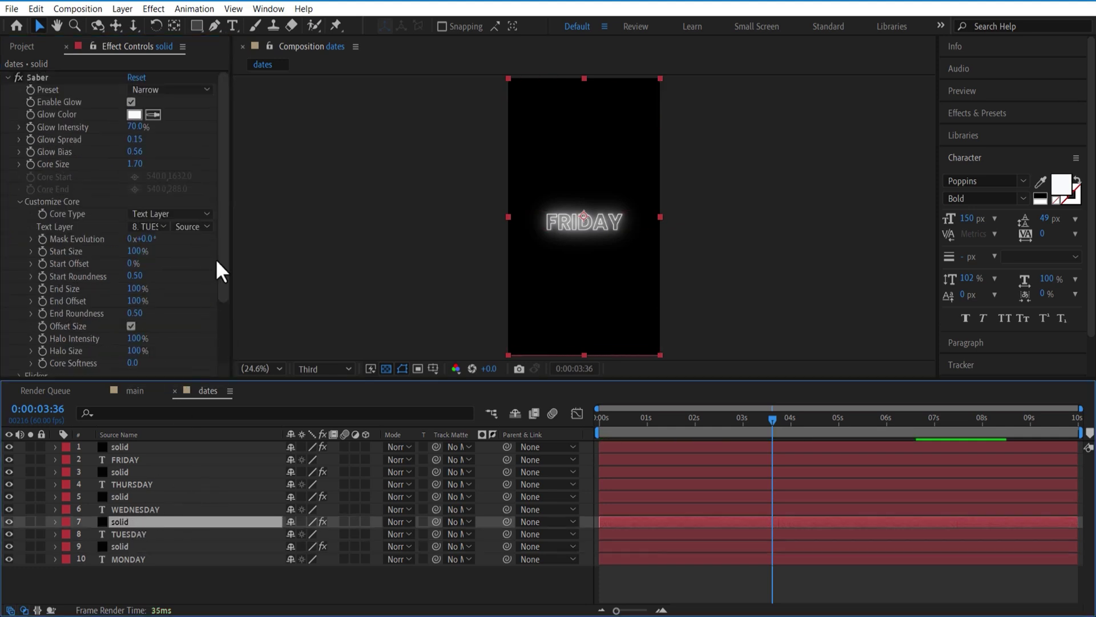
pyautogui.moveTo(223, 298); pyautogui.dragTo(95, 363)
pyautogui.click(19, 332)
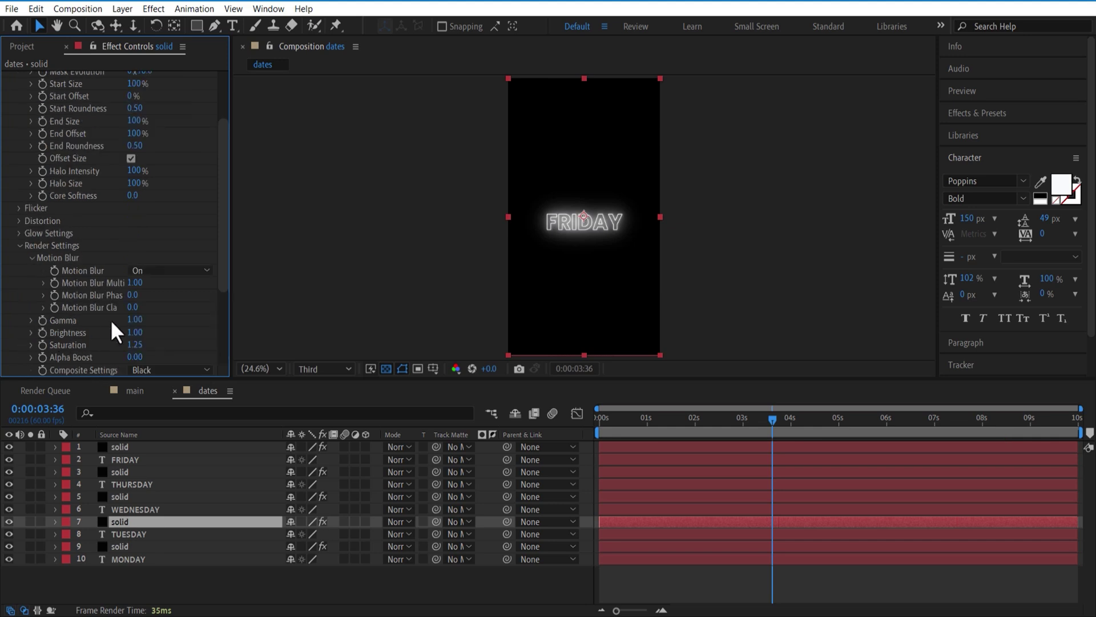
pyautogui.scroll(-2, 171, 290)
pyautogui.click(166, 332)
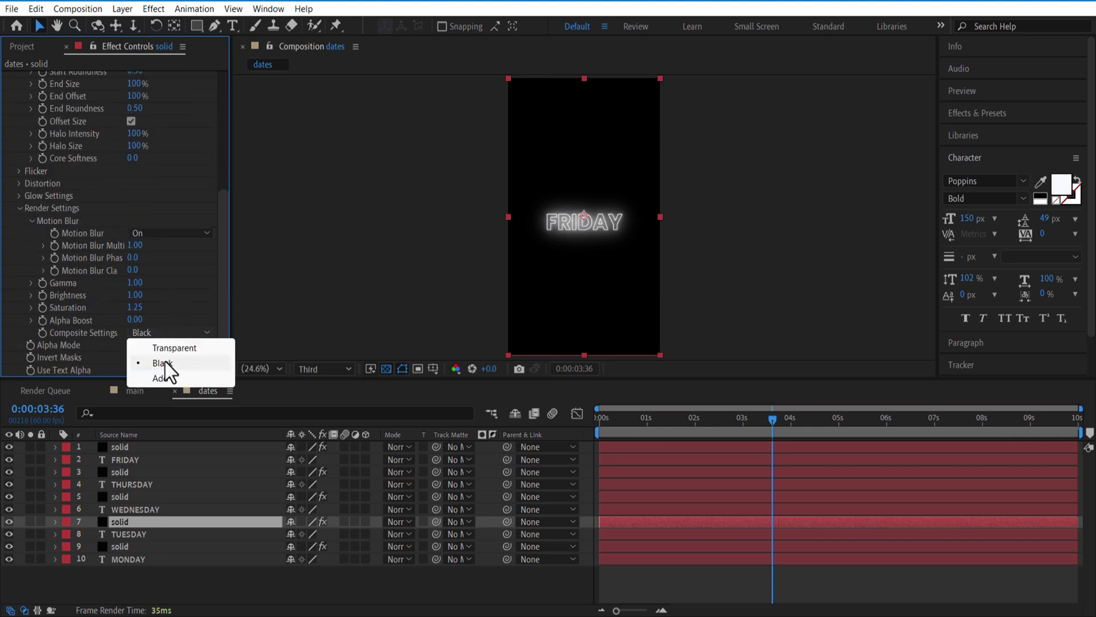
pyautogui.click(166, 347)
# Step: Set the Saber Composite Settings to Transparent on the WEDNESDAY, THURSDAY and FRIDAY solids as well
pyautogui.click(136, 507)
pyautogui.click(142, 496)
pyautogui.click(145, 471)
pyautogui.click(137, 446)
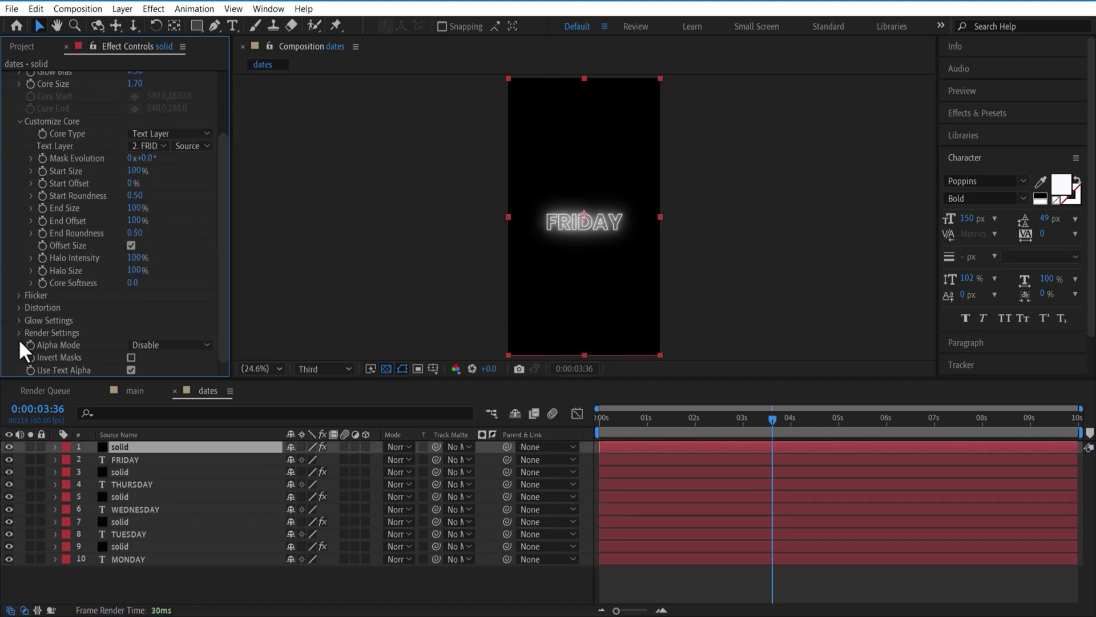
pyautogui.click(257, 582)
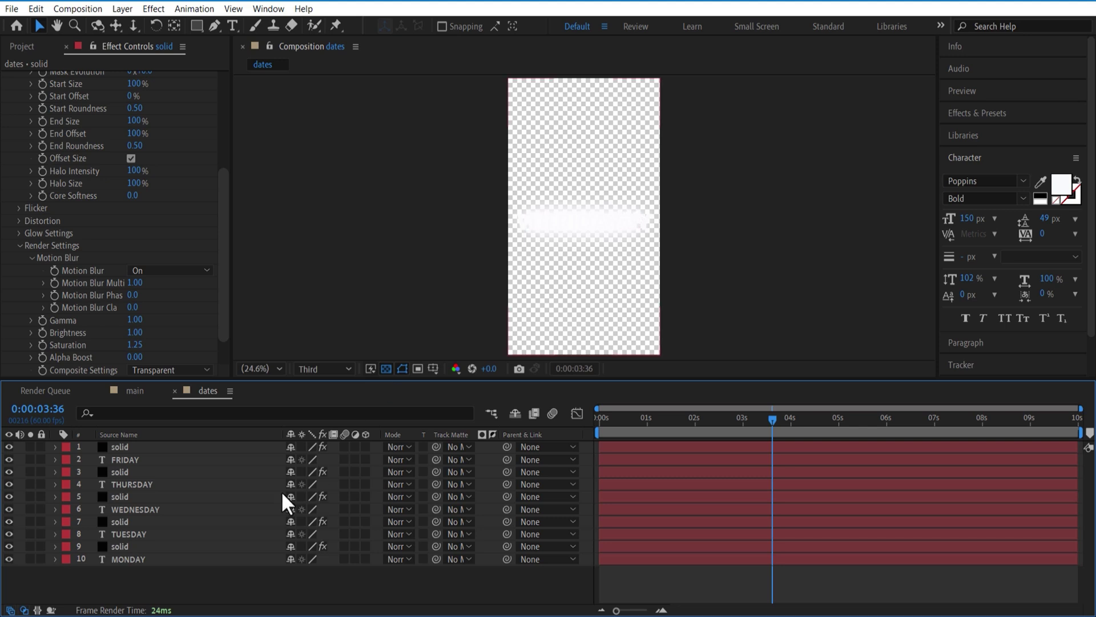
# Step: Pre-compose the MONDAY text and its solid into a composition named monday
pyautogui.click(133, 558)
pyautogui.keyDown('shift'); pyautogui.click(126, 545); pyautogui.keyUp('shift')
pyautogui.rightClick(126, 545)
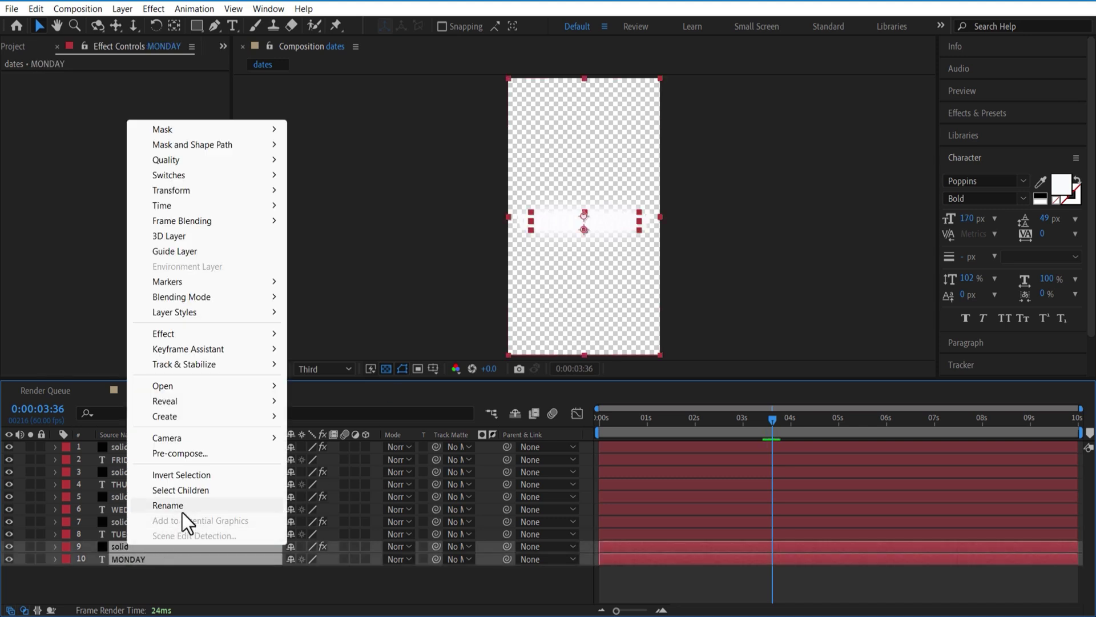
pyautogui.click(184, 452)
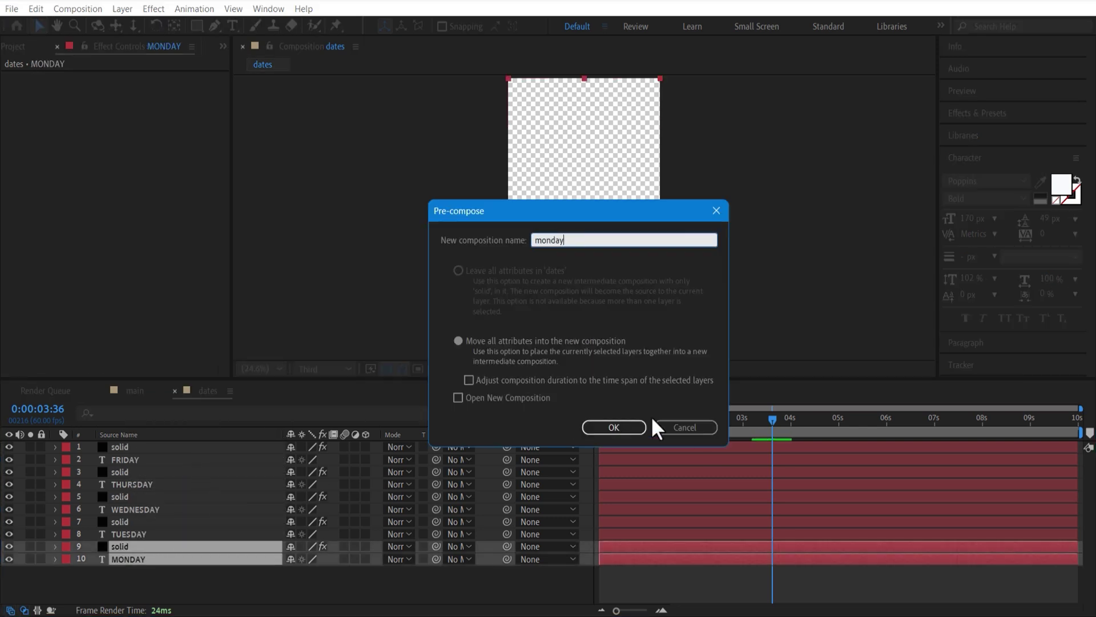
pyautogui.click(614, 427)
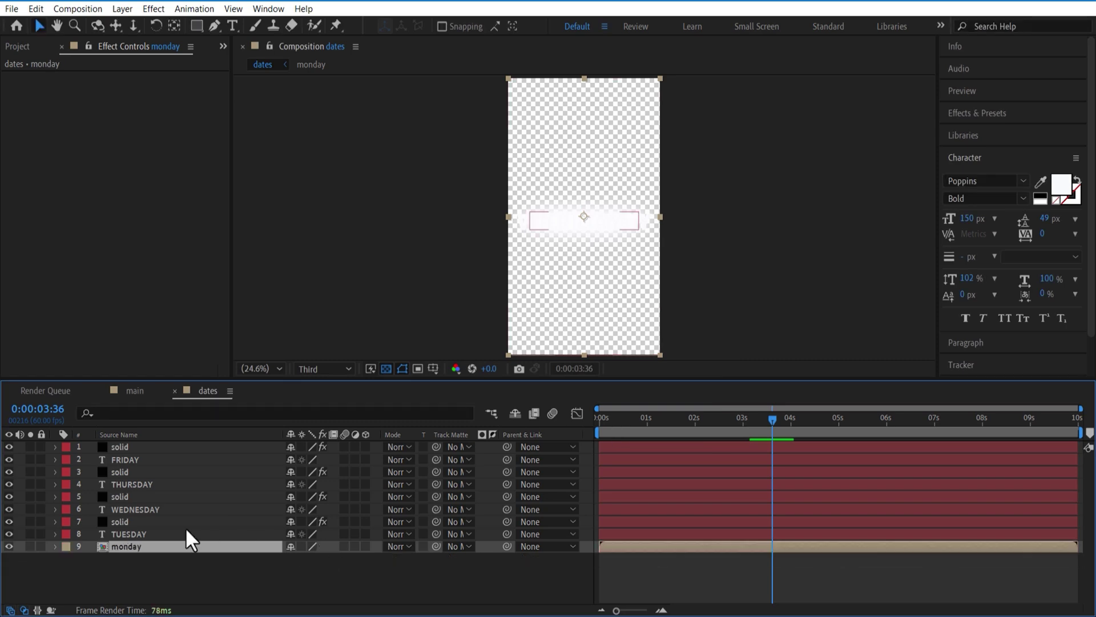
# Step: Pre-compose each remaining weekday text with its solid, naming the compositions tuesday, wednesday, thursday and friday
pyautogui.click(153, 534)
pyautogui.keyDown('shift'); pyautogui.click(132, 522); pyautogui.keyUp('shift')
pyautogui.rightClick(132, 522)
pyautogui.click(171, 434)
pyautogui.click(613, 427)
pyautogui.click(143, 484)
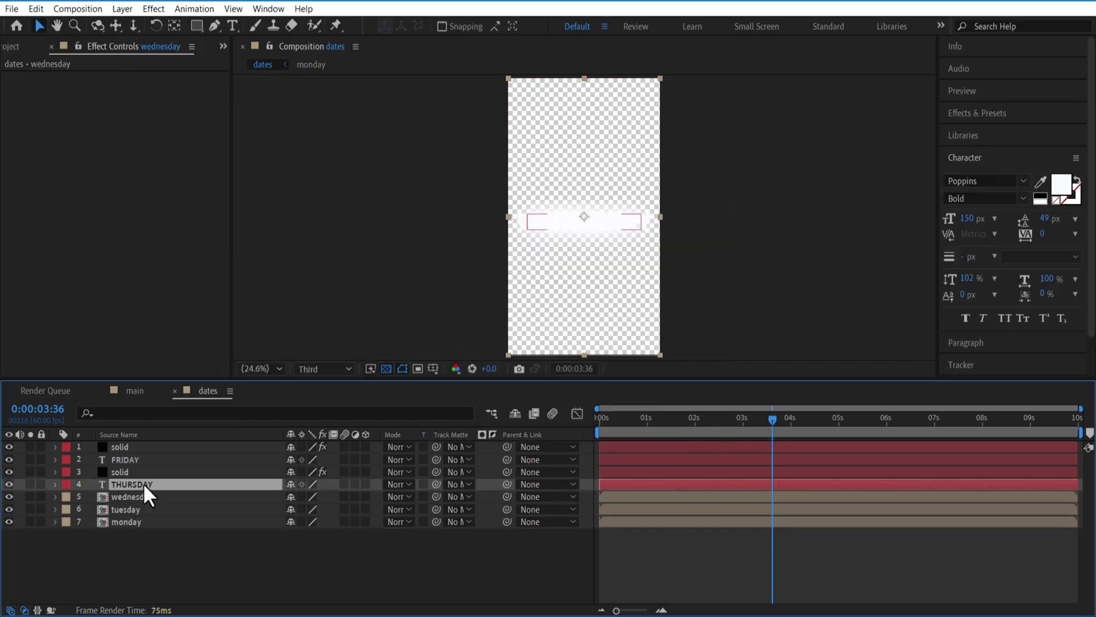
pyautogui.keyDown('shift'); pyautogui.click(123, 471); pyautogui.keyUp('shift')
pyautogui.rightClick(117, 453)
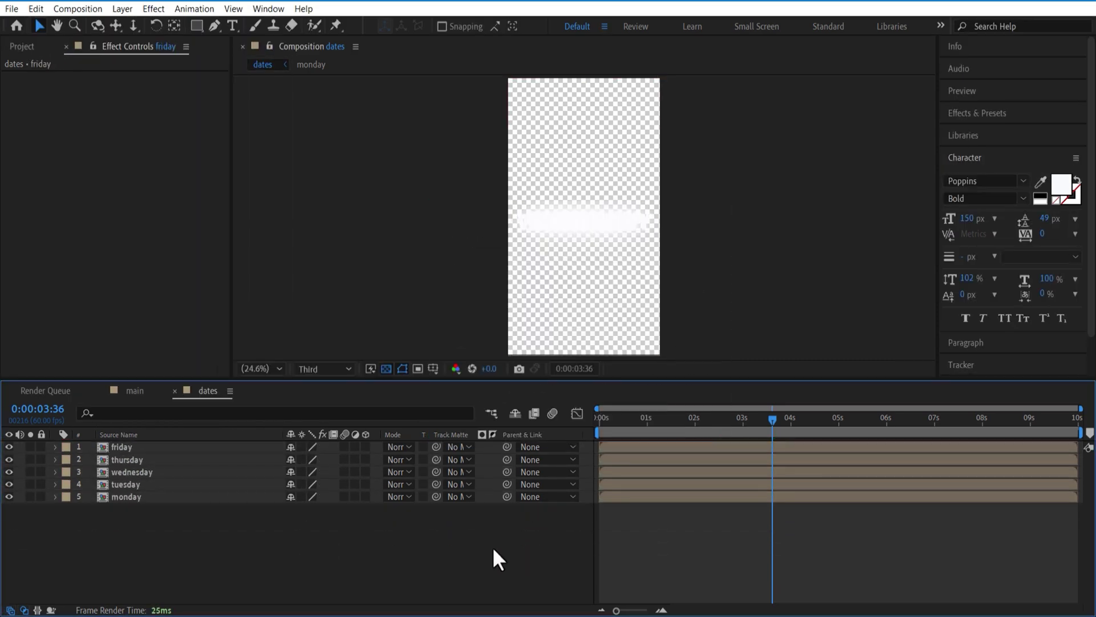
# Step: Add a black 1080 × 1920 px solid and move it below all the weekday layers as the background
pyautogui.rightClick(238, 549)
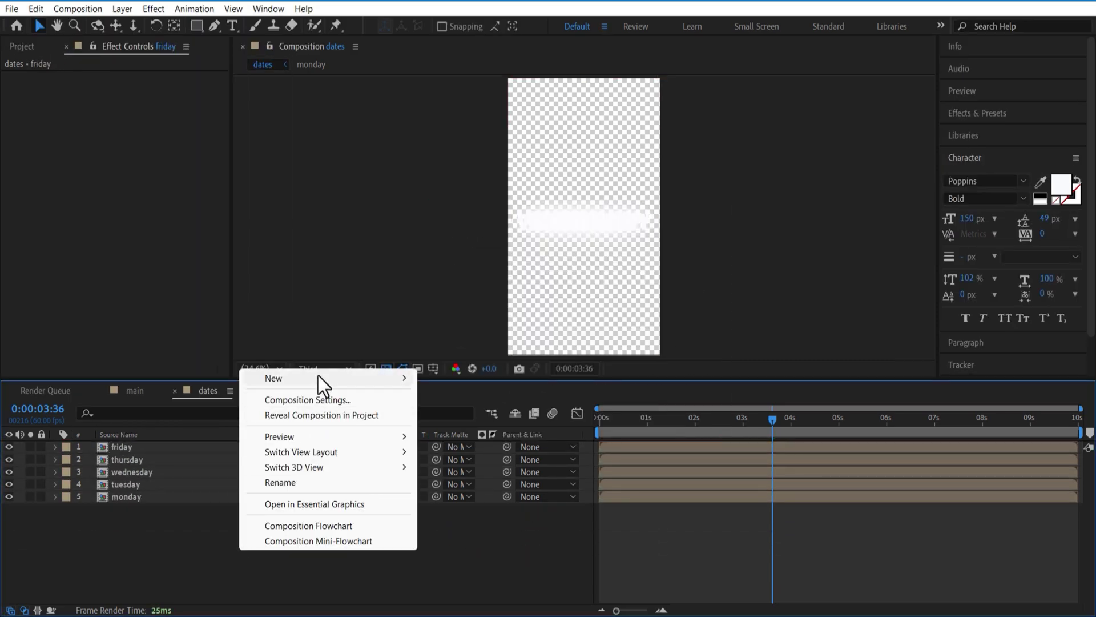
pyautogui.moveTo(318, 376)
pyautogui.click(457, 416)
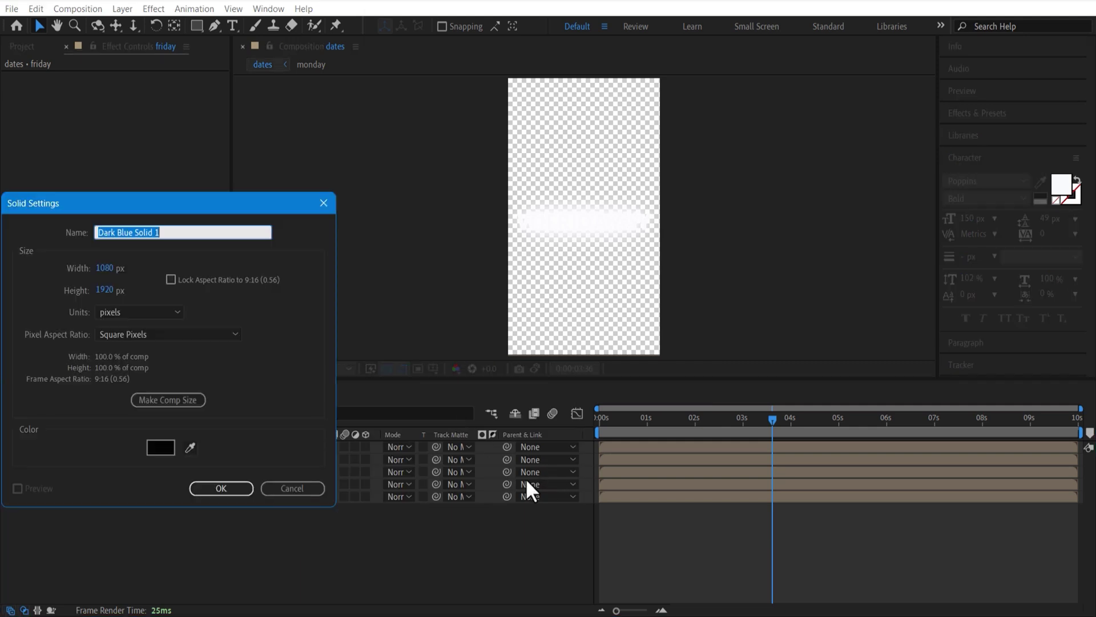
pyautogui.click(222, 487)
pyautogui.moveTo(141, 448); pyautogui.dragTo(177, 539)
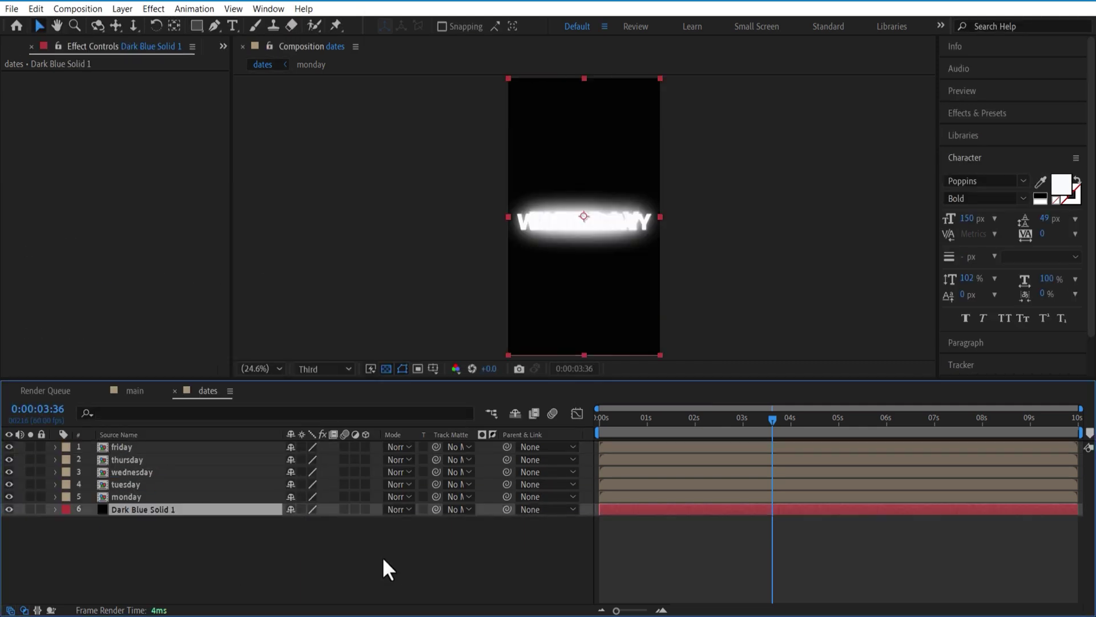
# Step: Make the five weekday layers 3D and switch the viewer to two views with Active Camera and Top
pyautogui.click(379, 556)
pyautogui.click(135, 497)
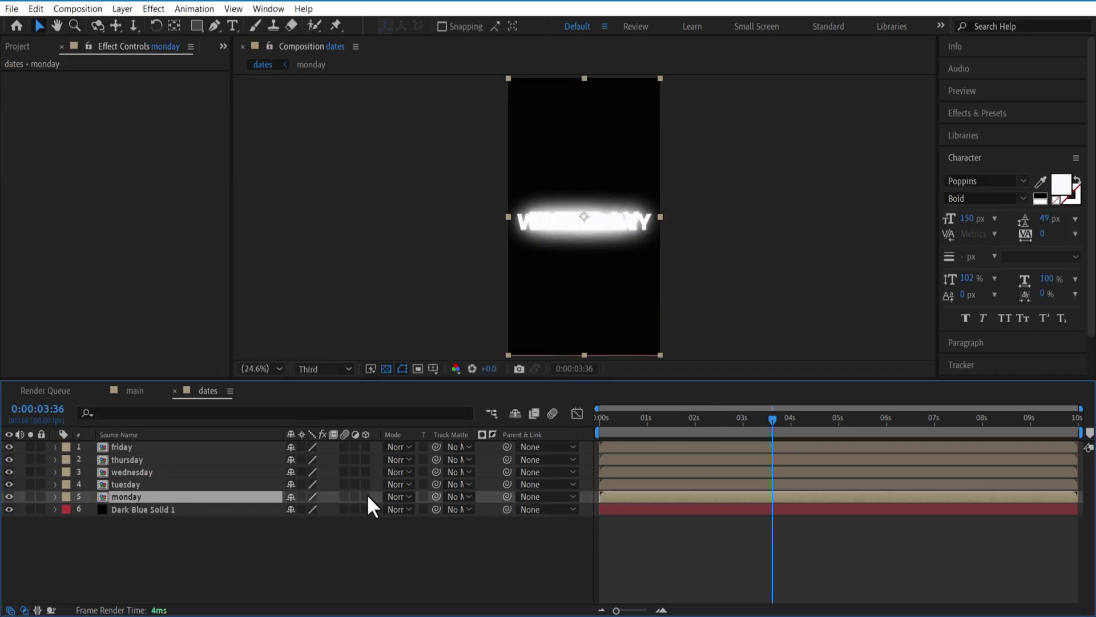
pyautogui.moveTo(367, 496); pyautogui.dragTo(367, 447)
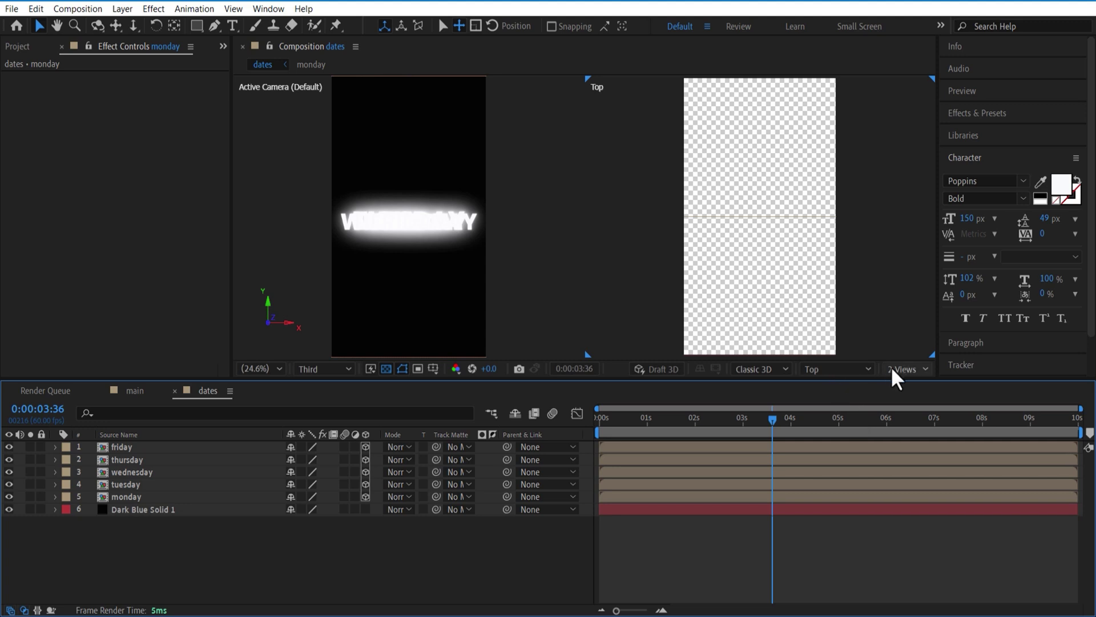
# Step: At the start of the dates composition, add a one-node camera with the default settings
pyautogui.click(597, 419)
pyautogui.rightClick(221, 561)
pyautogui.moveTo(343, 385)
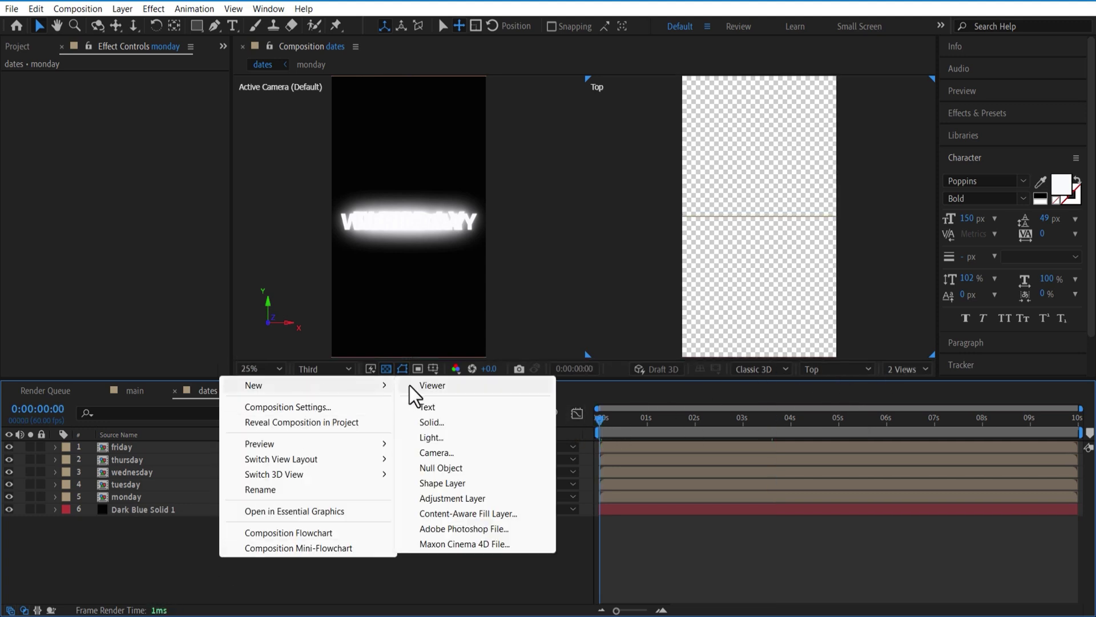
pyautogui.click(441, 454)
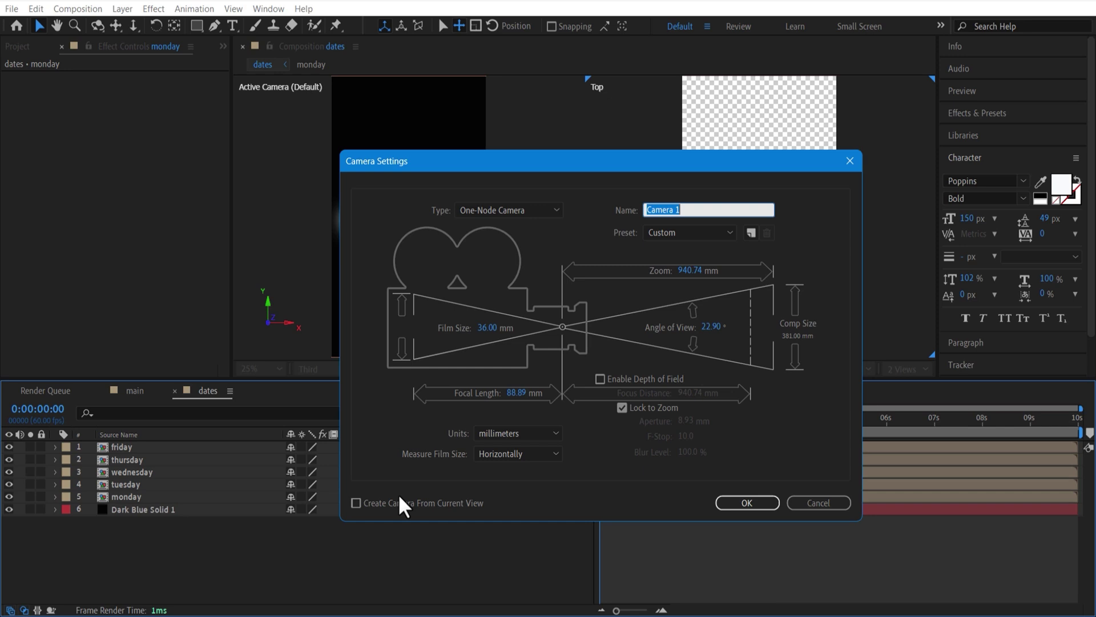
pyautogui.click(769, 497)
# Step: Bring the monday layer forward along the Z axis so it sits well in front of the other weekdays, close to the camera
pyautogui.press(',')
pyautogui.press(',')
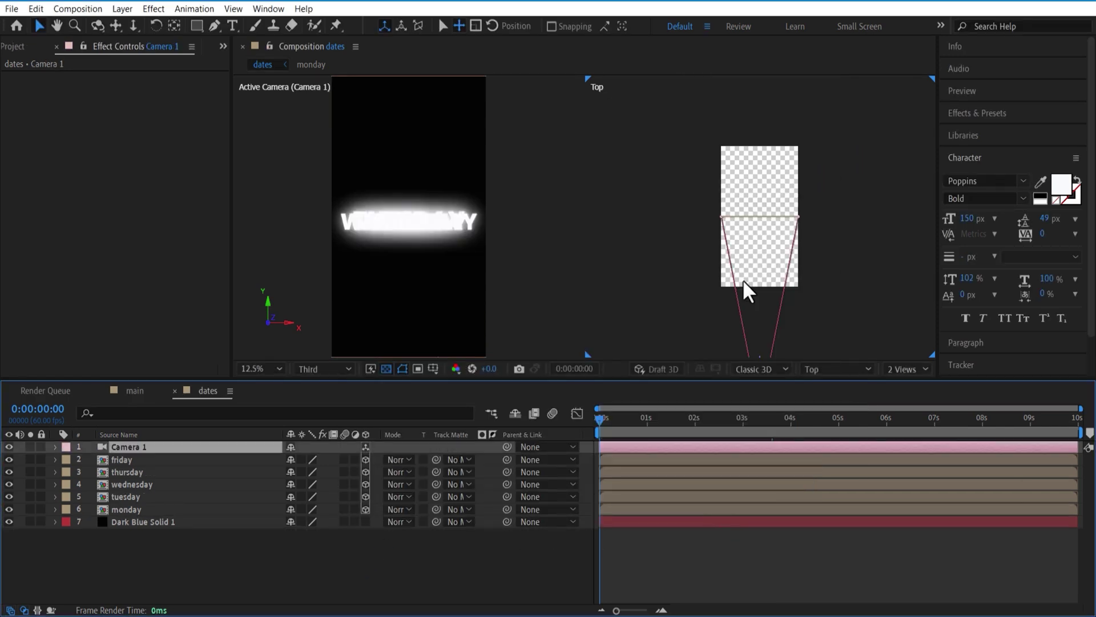
pyautogui.click(150, 509)
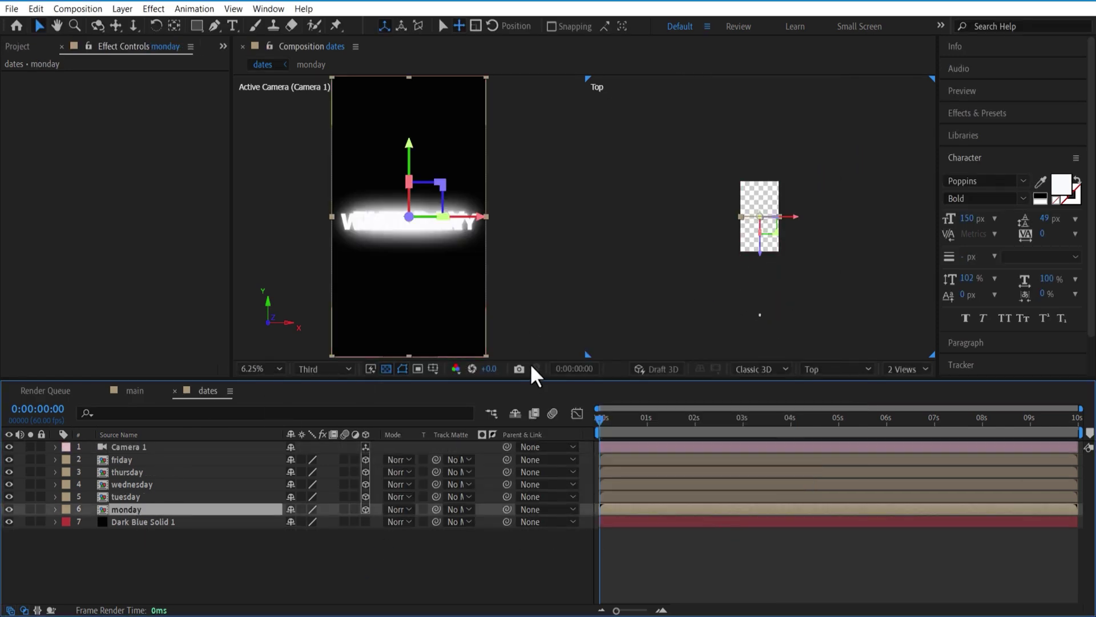
pyautogui.moveTo(761, 253); pyautogui.dragTo(763, 285)
pyautogui.keyDown('shift'); pyautogui.click(134, 460); pyautogui.keyUp('shift')
pyautogui.press('s')
pyautogui.click(309, 471)
pyautogui.write('50')
pyautogui.press('Return')
pyautogui.press('F2')
pyautogui.moveTo(56, 459); pyautogui.dragTo(56, 509)
pyautogui.click(131, 509)
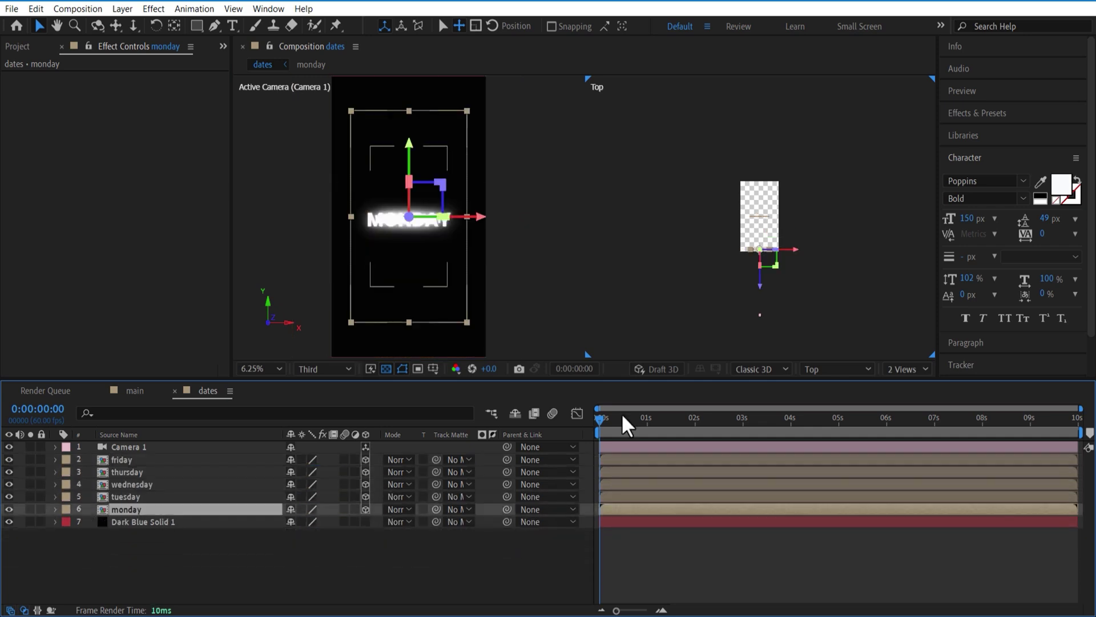
pyautogui.moveTo(759, 287); pyautogui.dragTo(759, 303)
# Step: Space the tuesday, wednesday, thursday and friday layers progressively farther back along the Z axis behind monday
pyautogui.hotkey('ctrl', 'Up')
pyautogui.hotkey('ctrl', 'Up')
pyautogui.hotkey('ctrl', 'Up')
pyautogui.hotkey('ctrl', 'Up')
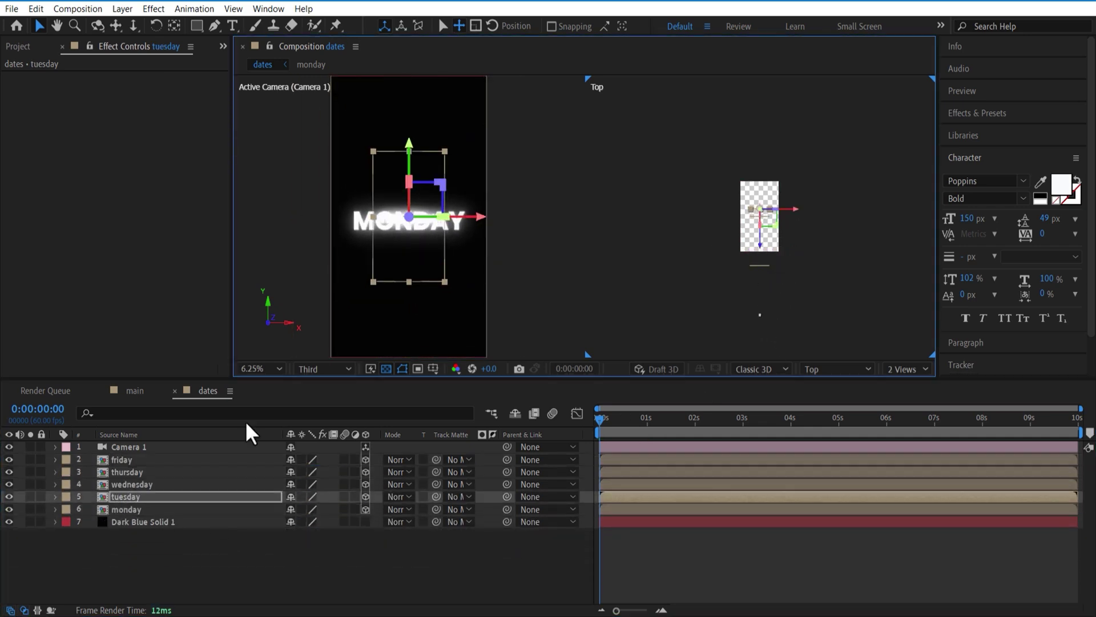
pyautogui.hotkey('ctrl', 'Up')
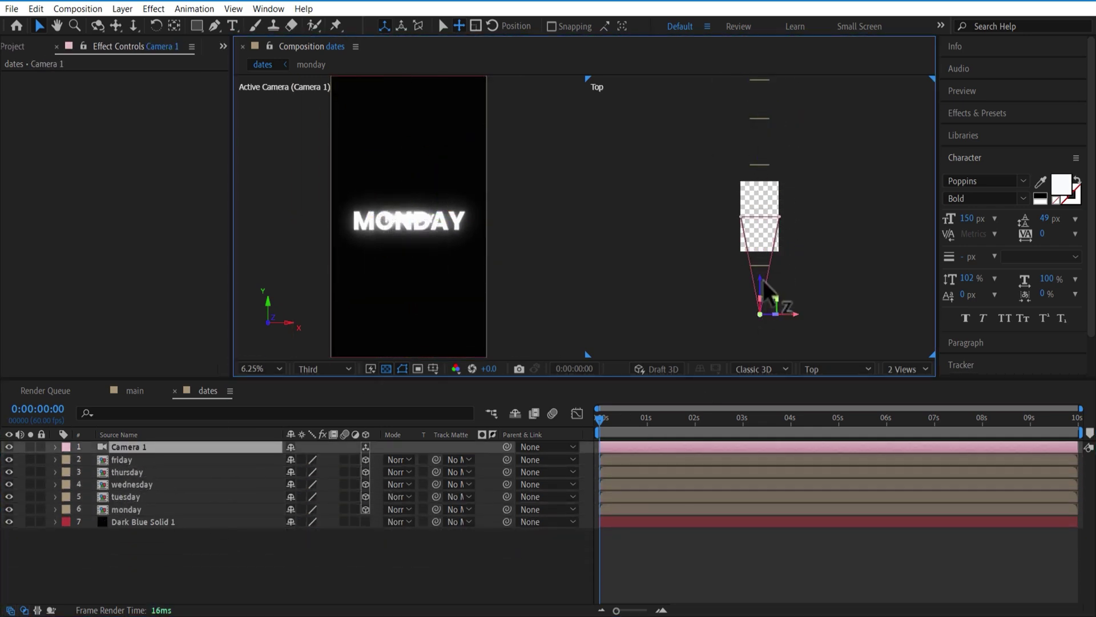
# Step: Keyframe Camera 1's position from the first frame to 0:00:04:01, moving it along Z past all weekday layers to about 3909.3
pyautogui.moveTo(761, 272); pyautogui.dragTo(785, 35)
pyautogui.hotkey('ctrl', 'z')
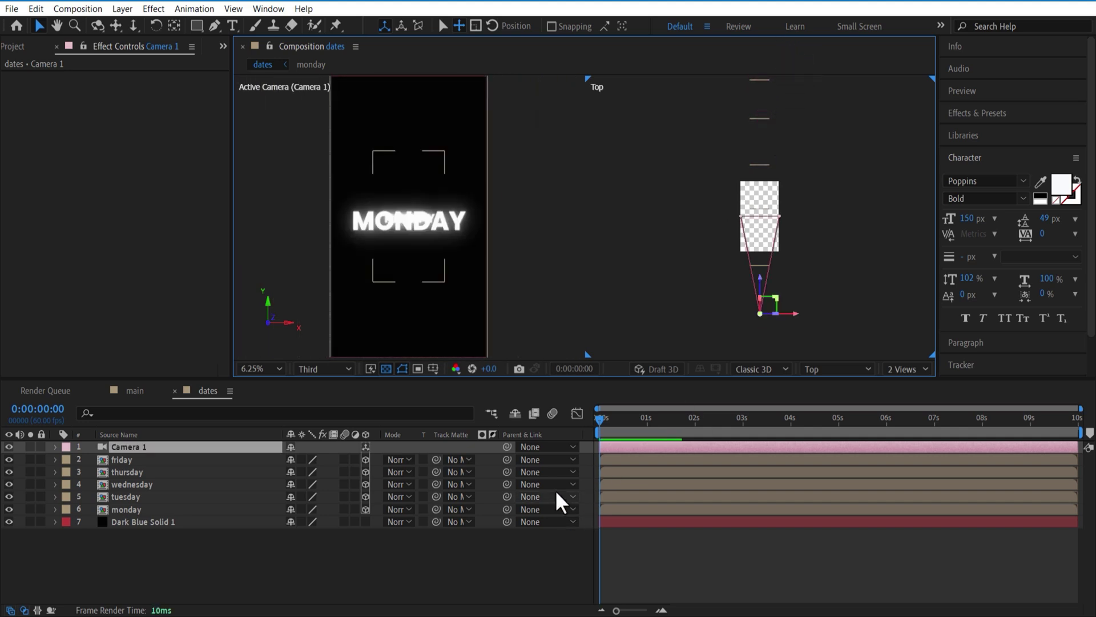
pyautogui.press('p')
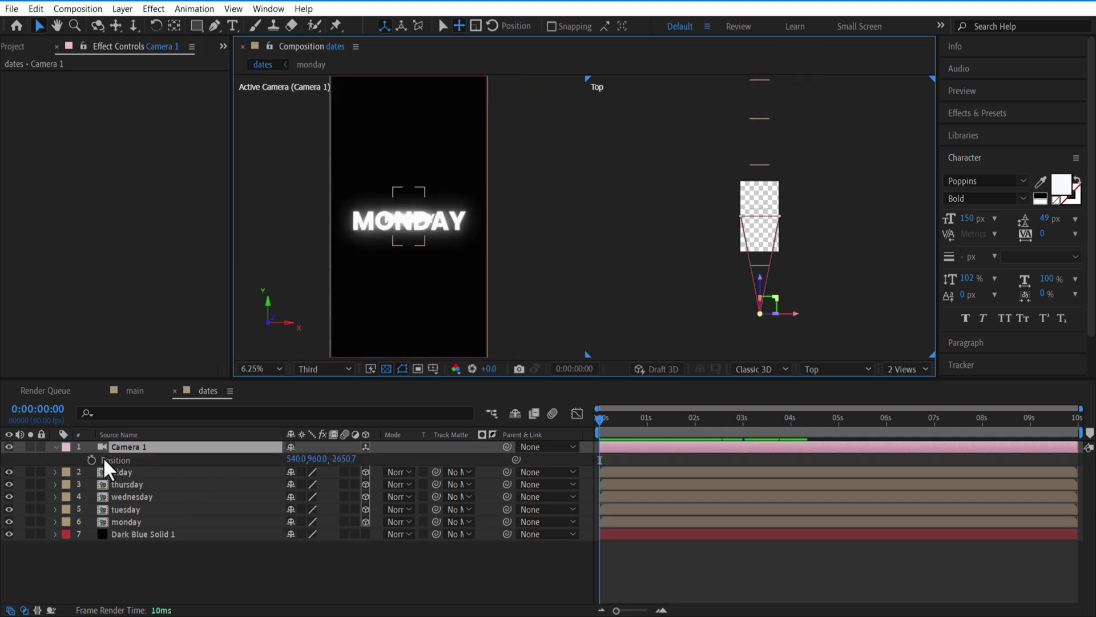
pyautogui.click(91, 460)
pyautogui.moveTo(604, 419); pyautogui.dragTo(792, 422)
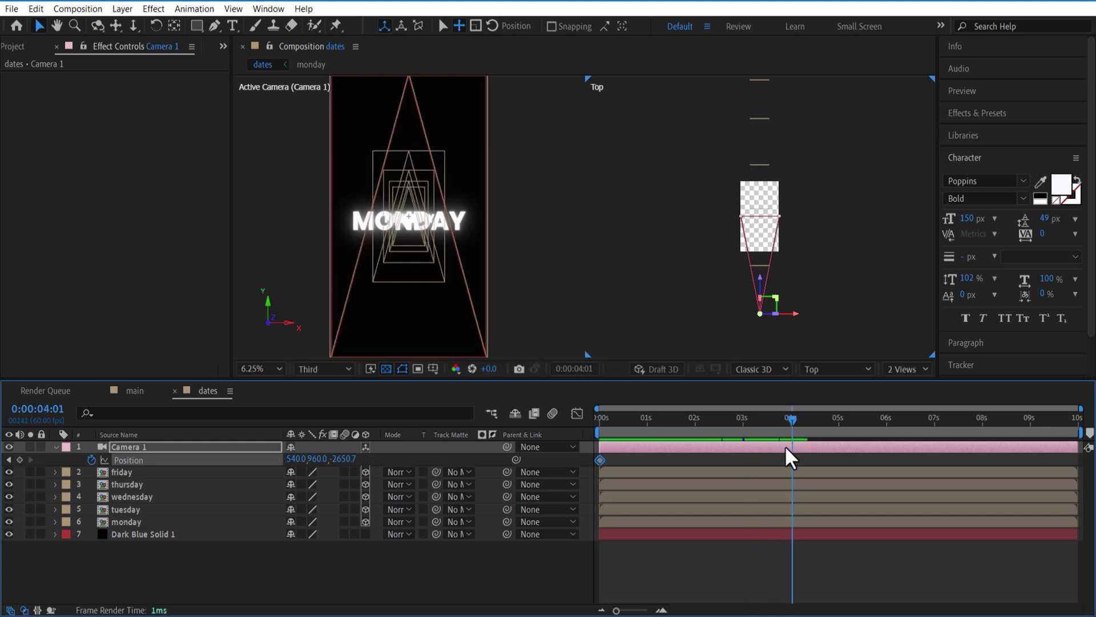
pyautogui.moveTo(760, 277); pyautogui.dragTo(759, 34)
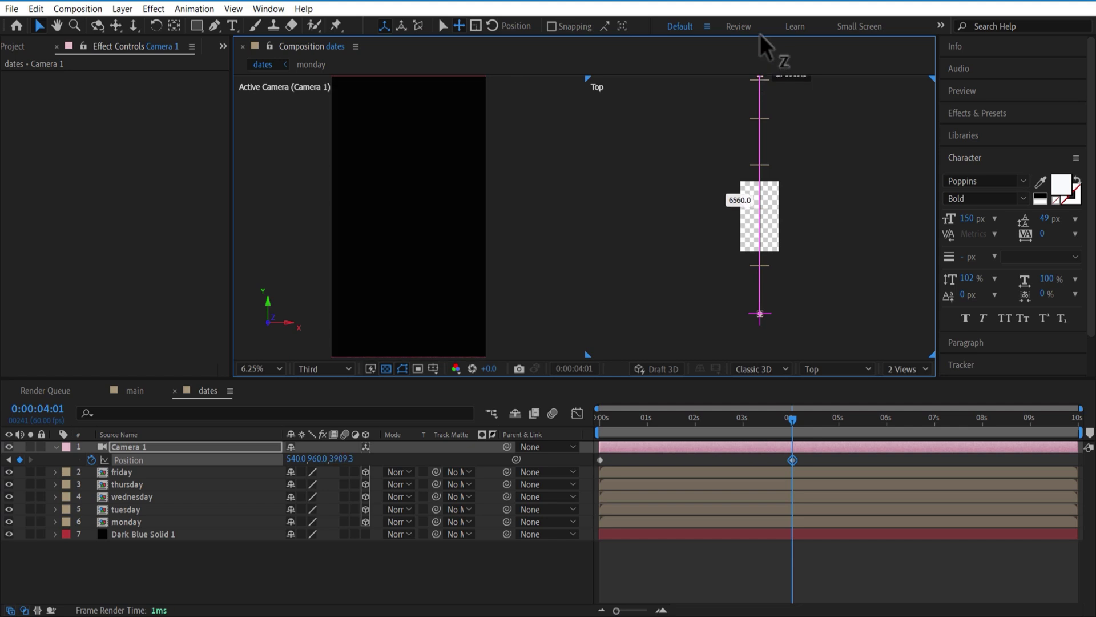
# Step: Apply Easy Ease to both position keyframes of Camera 1 and preview the fly-through
pyautogui.moveTo(801, 455); pyautogui.dragTo(604, 460)
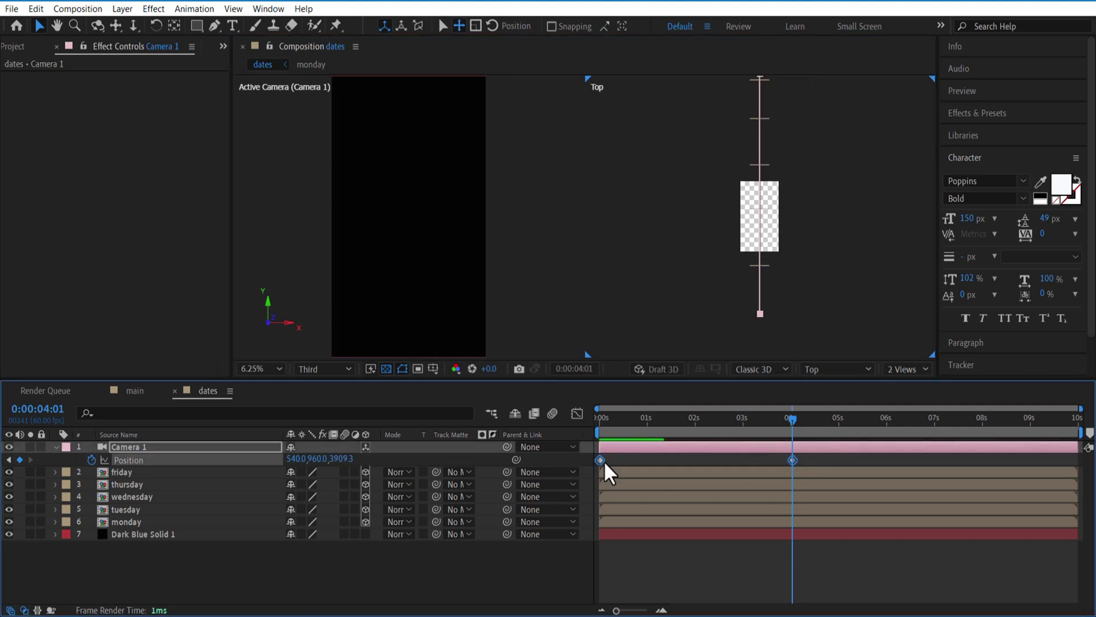
pyautogui.rightClick(615, 456)
pyautogui.moveTo(683, 450)
pyautogui.click(823, 498)
pyautogui.press('space')
pyautogui.press('space')
# Step: Stagger the weekday layers' starts to follow the camera: tuesday about 1.2 s, wednesday about 1.9 s, thursday about 2.3 s, friday about 2.9 s
pyautogui.moveTo(621, 507); pyautogui.dragTo(670, 496)
pyautogui.moveTo(696, 484); pyautogui.dragTo(765, 483)
pyautogui.moveTo(680, 473); pyautogui.dragTo(764, 476)
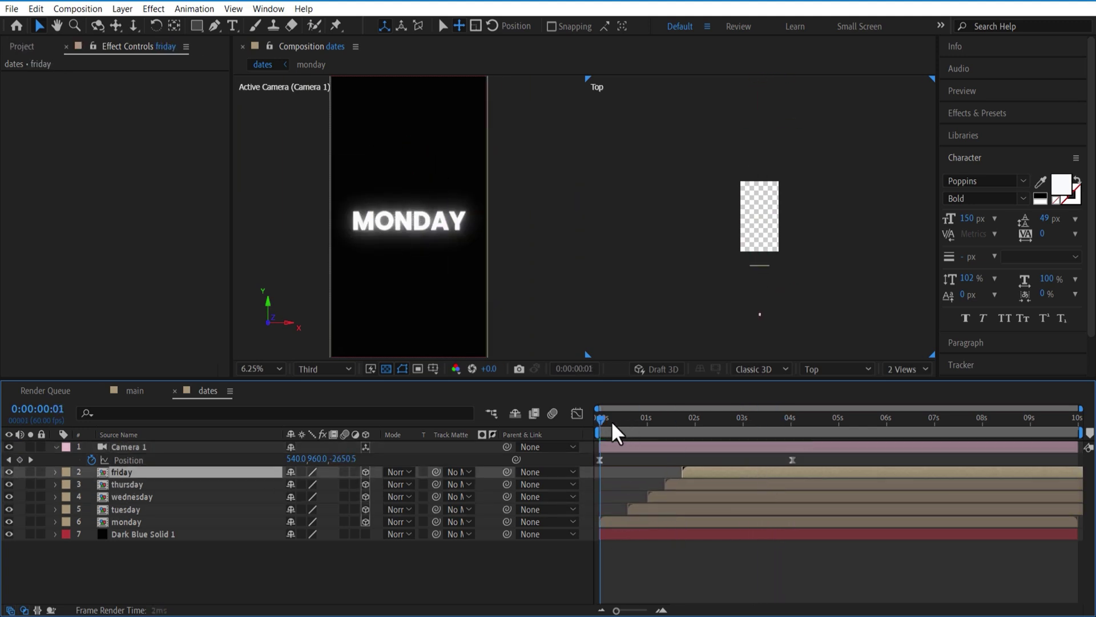
pyautogui.moveTo(611, 420); pyautogui.dragTo(638, 438)
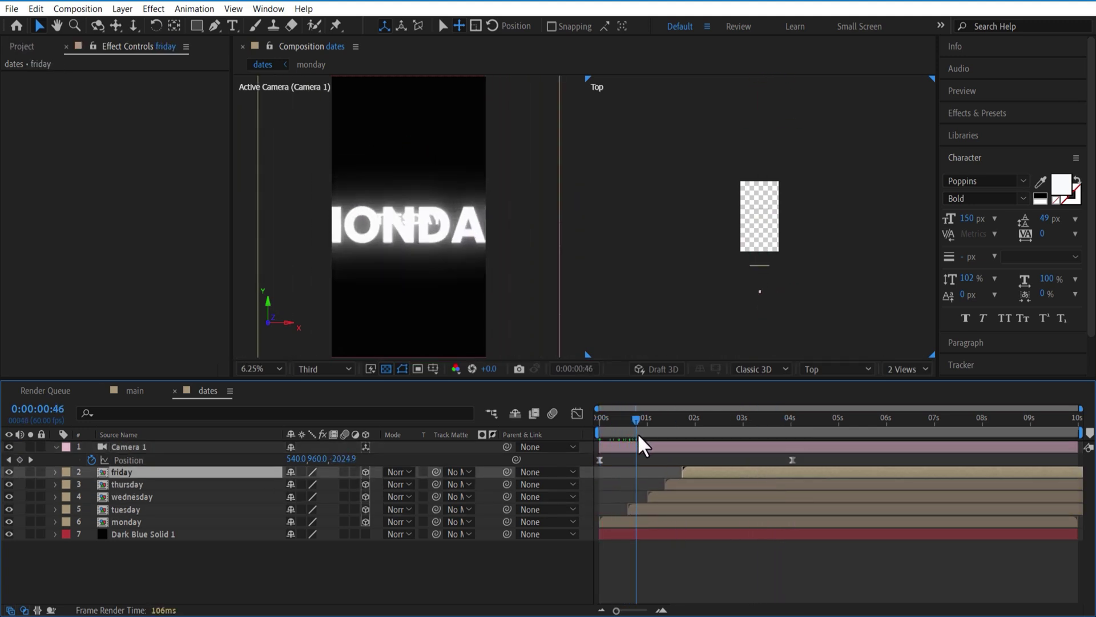
pyautogui.moveTo(639, 509); pyautogui.dragTo(666, 509)
pyautogui.moveTo(654, 423); pyautogui.dragTo(688, 423)
pyautogui.moveTo(696, 495); pyautogui.dragTo(743, 484)
pyautogui.moveTo(710, 428); pyautogui.dragTo(739, 431)
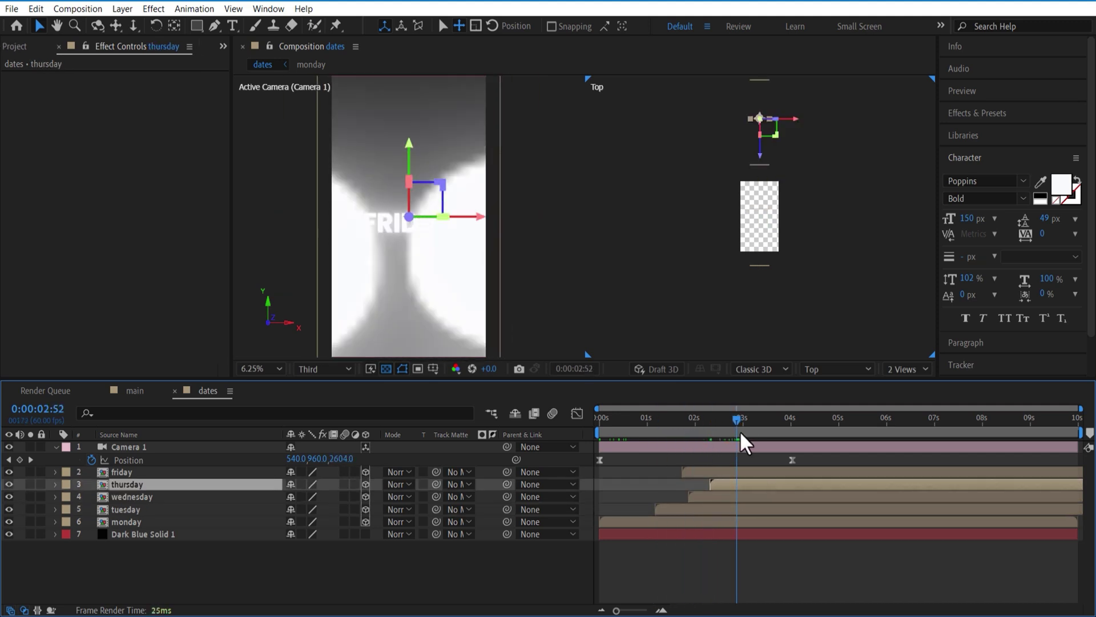
pyautogui.moveTo(706, 472); pyautogui.dragTo(759, 472)
pyautogui.moveTo(738, 423); pyautogui.dragTo(794, 419)
# Step: Delete the black background solid from dates and place the dates composition above Camera 1 in the main composition
pyautogui.click(141, 536)
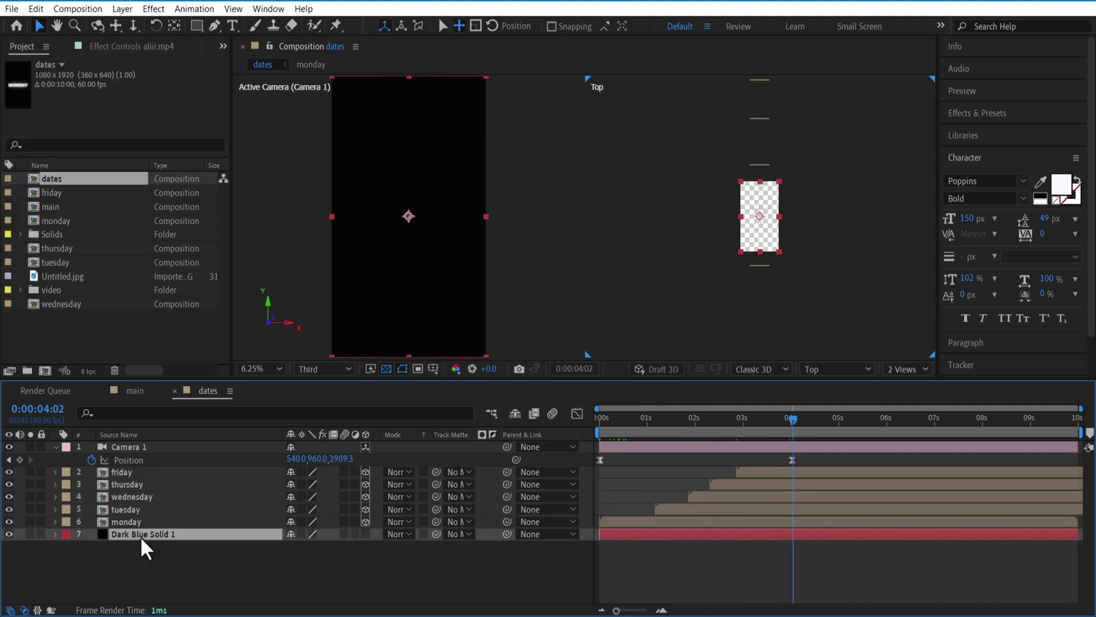
pyautogui.press('Delete')
pyautogui.click(133, 390)
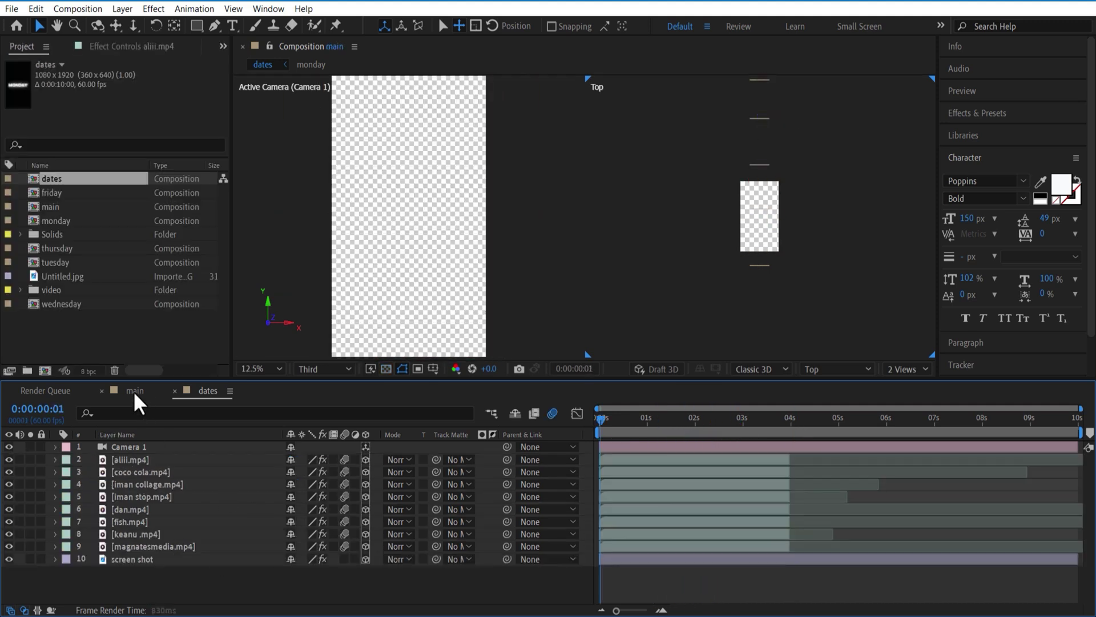
pyautogui.moveTo(72, 188); pyautogui.dragTo(138, 444)
# Step: In the nested monday composition, swap the MONDAY text's fill and stroke and delete the black background solid
pyautogui.click(211, 393)
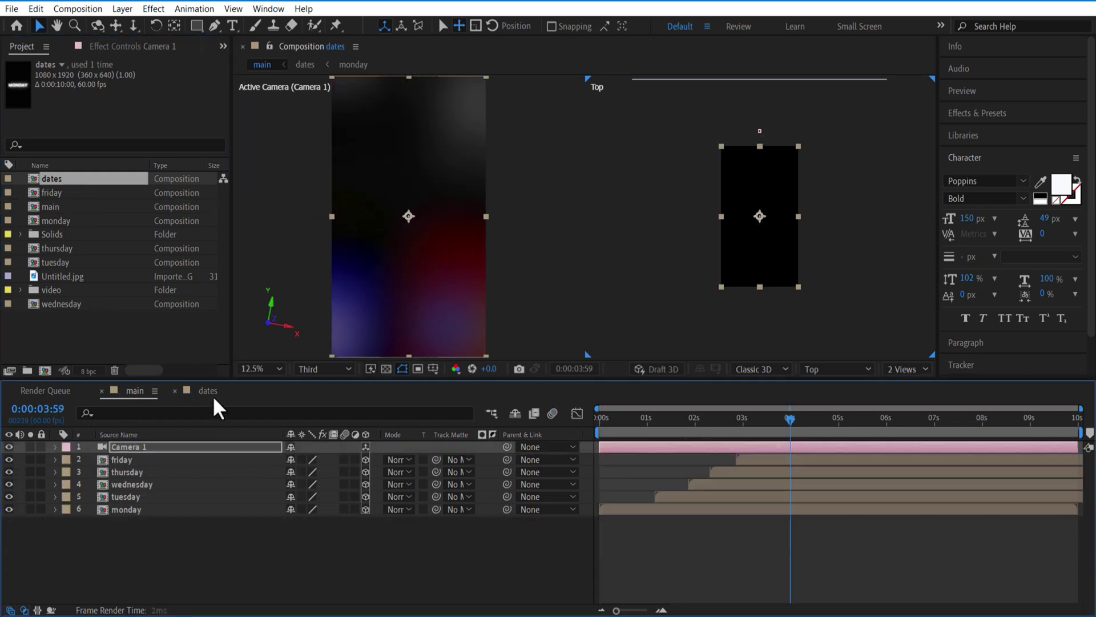
pyautogui.click(143, 458)
pyautogui.click(148, 509)
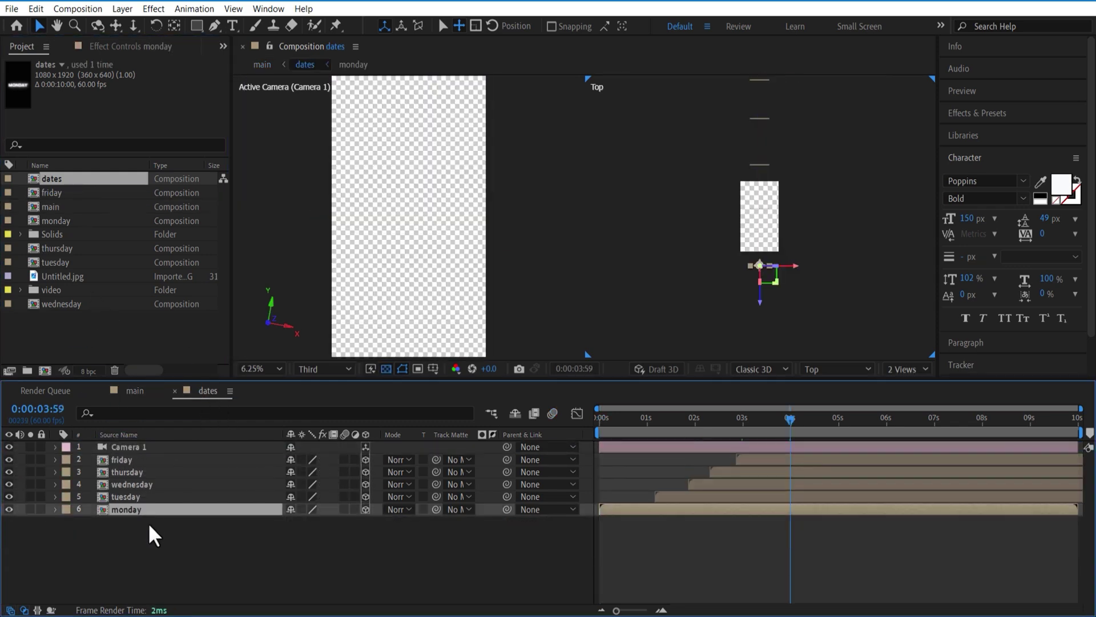
pyautogui.doubleClick(120, 505)
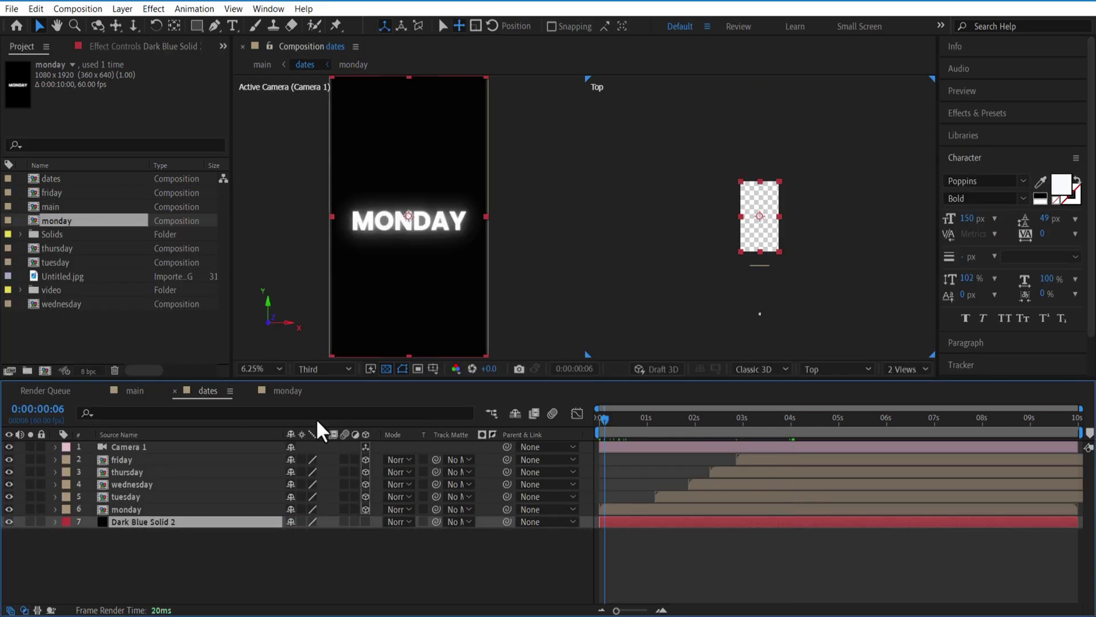
pyautogui.doubleClick(187, 507)
pyautogui.click(272, 370)
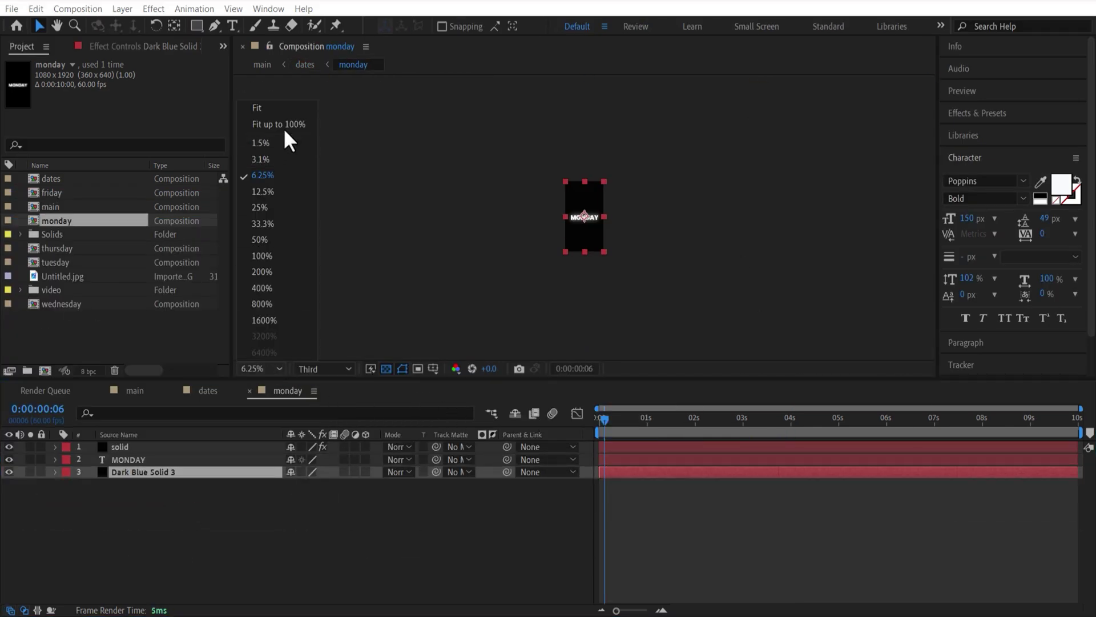
pyautogui.click(282, 123)
pyautogui.click(189, 460)
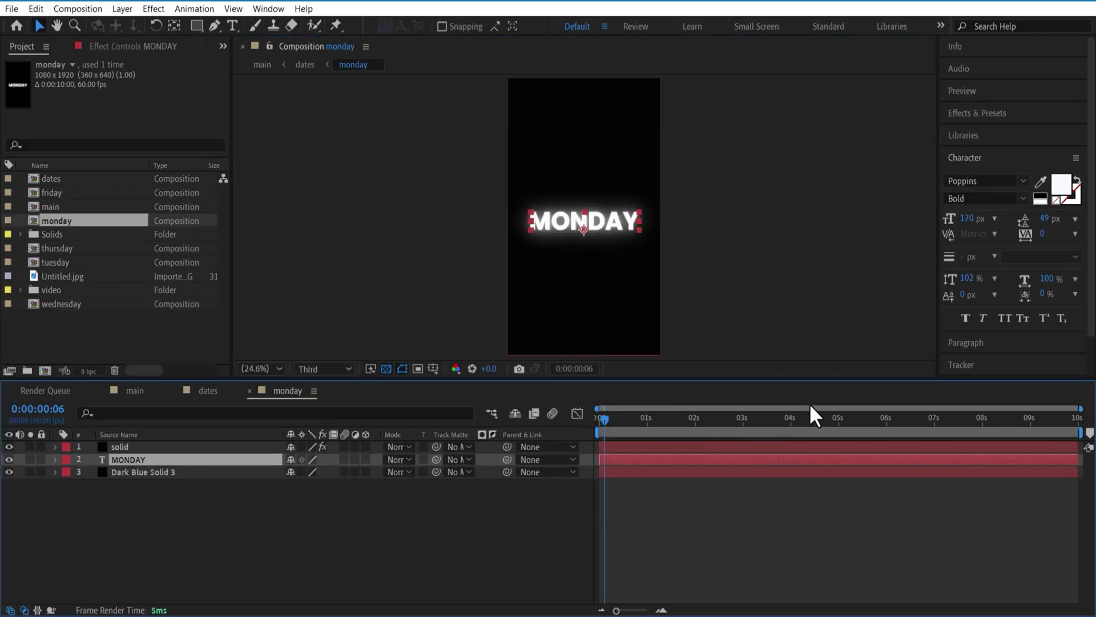
pyautogui.click(1078, 183)
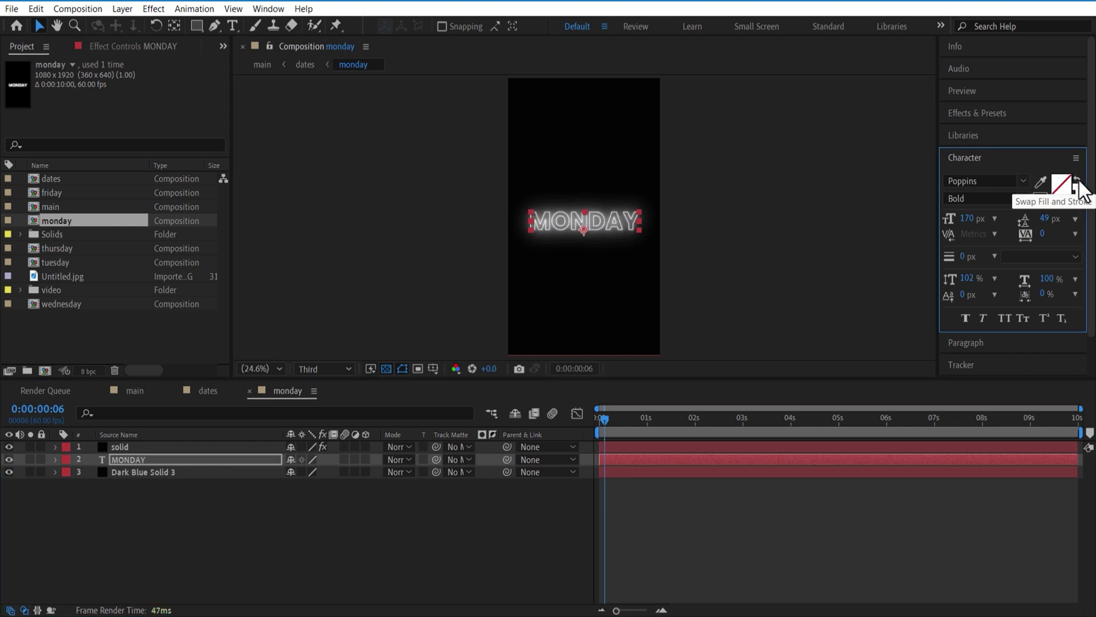
pyautogui.click(270, 521)
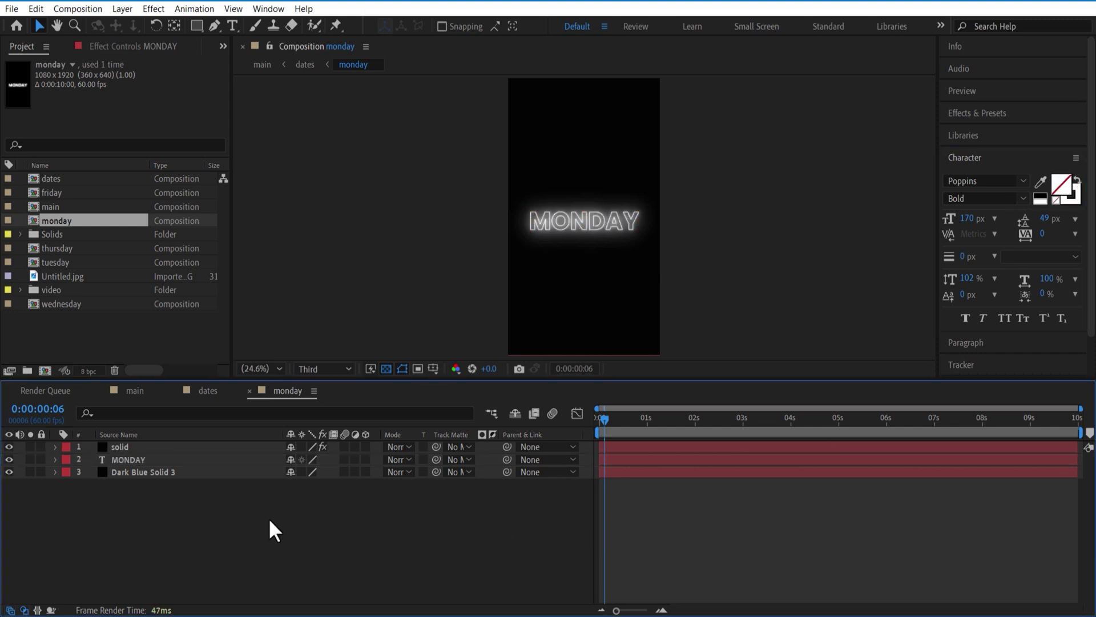
pyautogui.click(158, 472)
pyautogui.press('Delete')
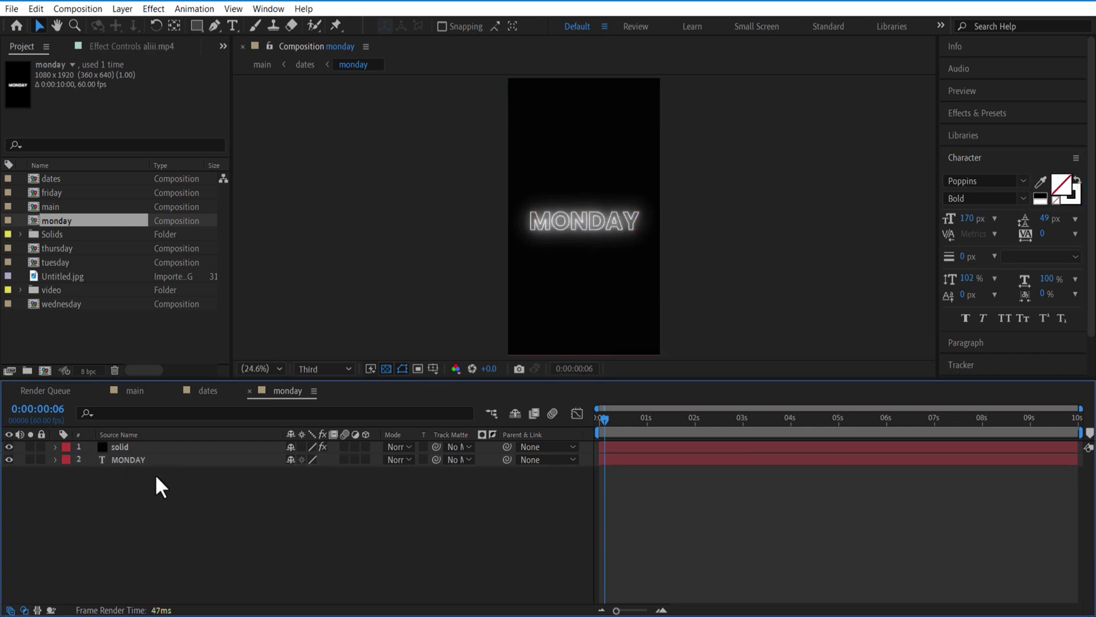
# Step: Swap the text's fill and stroke in the tuesday, wednesday, thursday and friday compositions as well
pyautogui.click(208, 390)
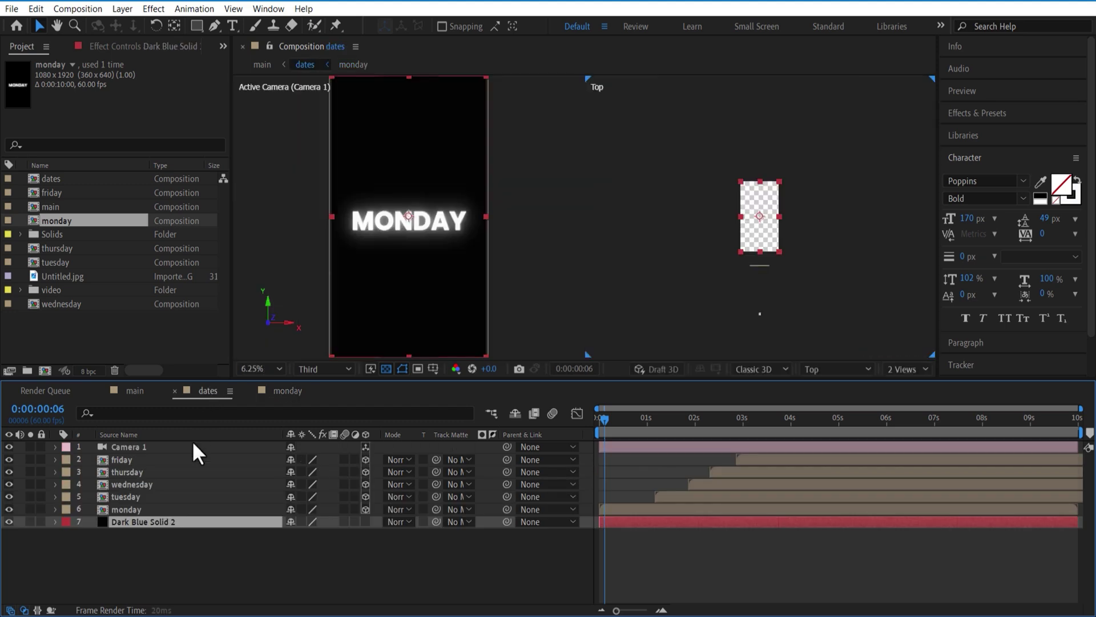
pyautogui.doubleClick(136, 497)
pyautogui.click(141, 461)
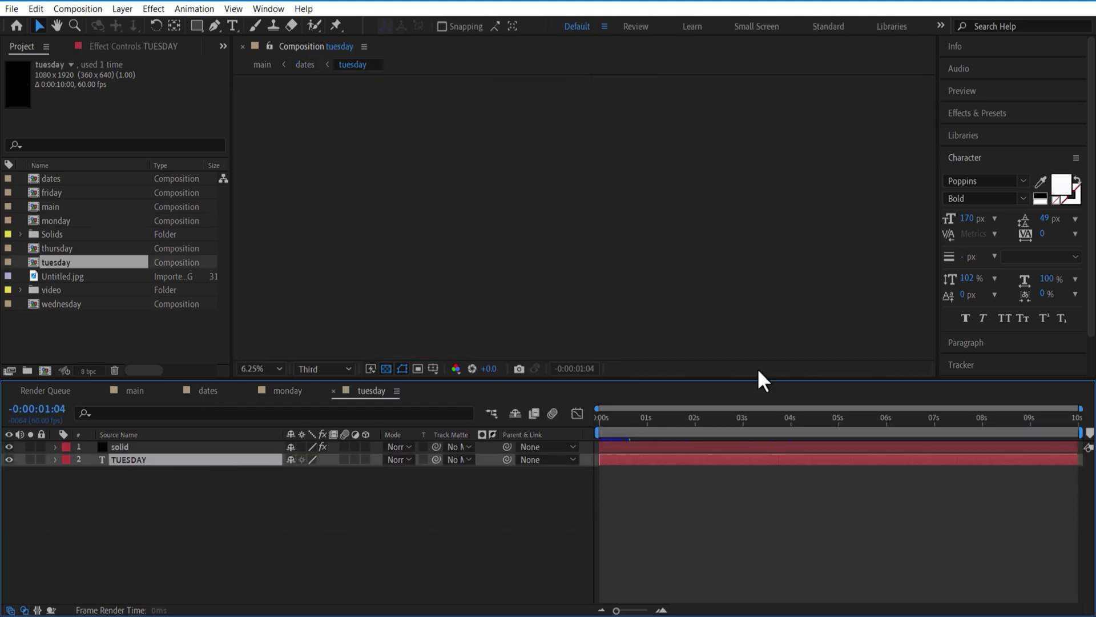
pyautogui.click(1075, 178)
pyautogui.click(208, 391)
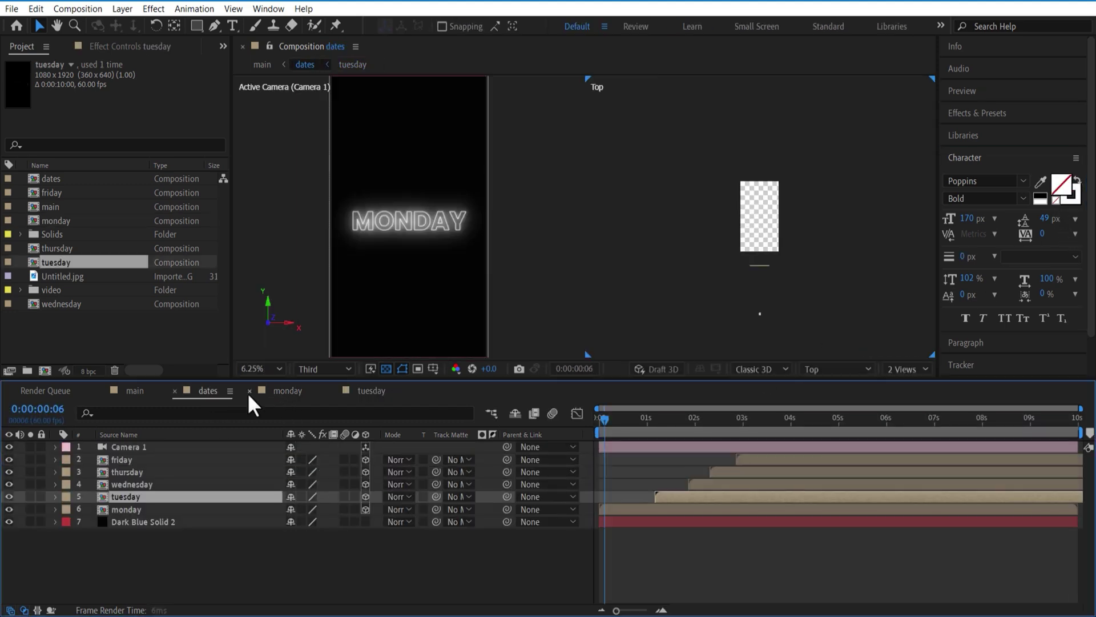
pyautogui.doubleClick(149, 484)
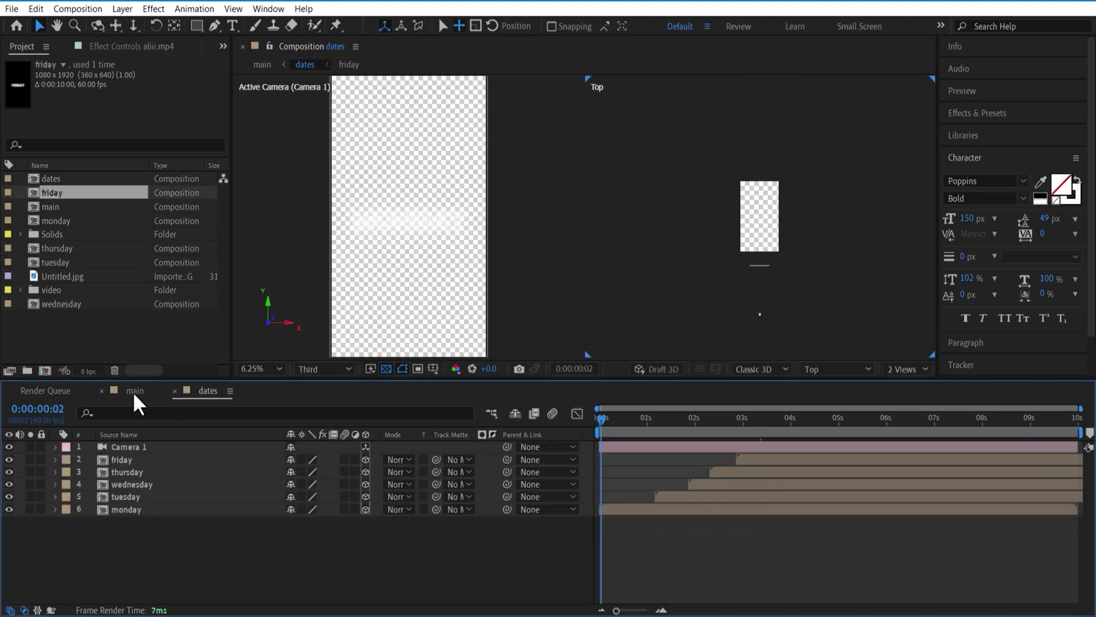
# Step: At 0:00:03:59 in the main composition, add mobile.png below Camera 1 and make it a 3D layer
pyautogui.click(617, 424)
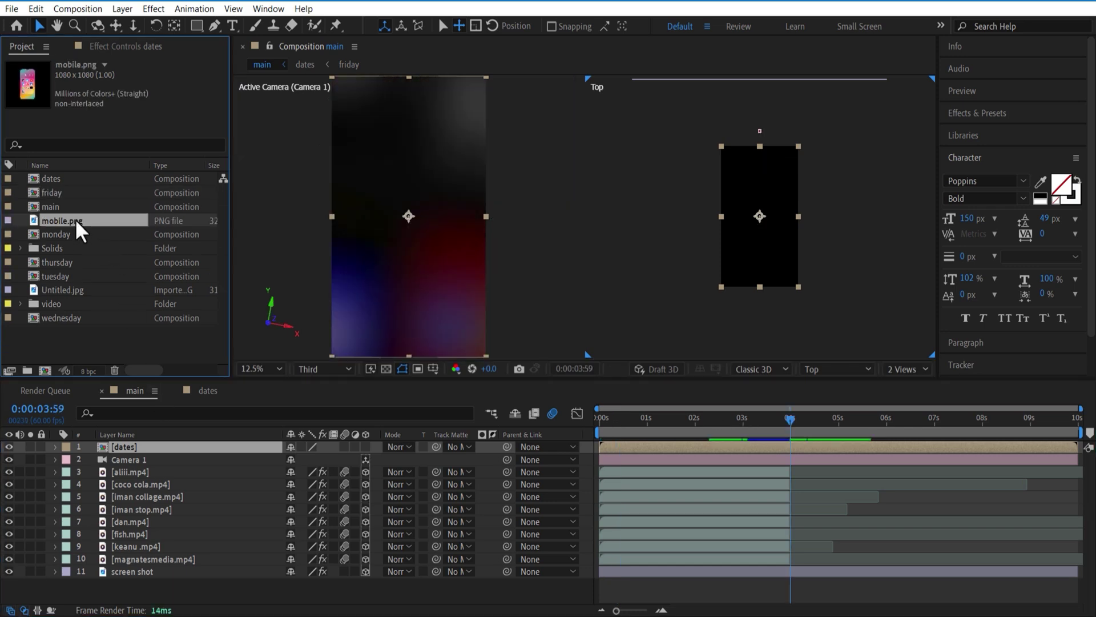
pyautogui.moveTo(74, 218); pyautogui.dragTo(190, 512)
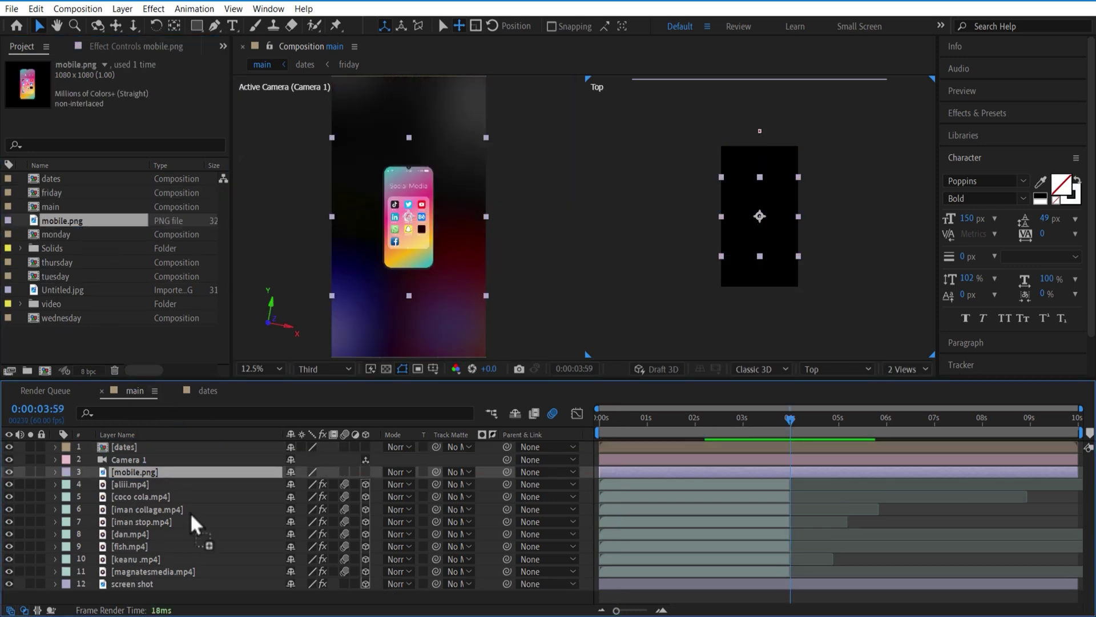
pyautogui.click(142, 461)
pyautogui.press('u')
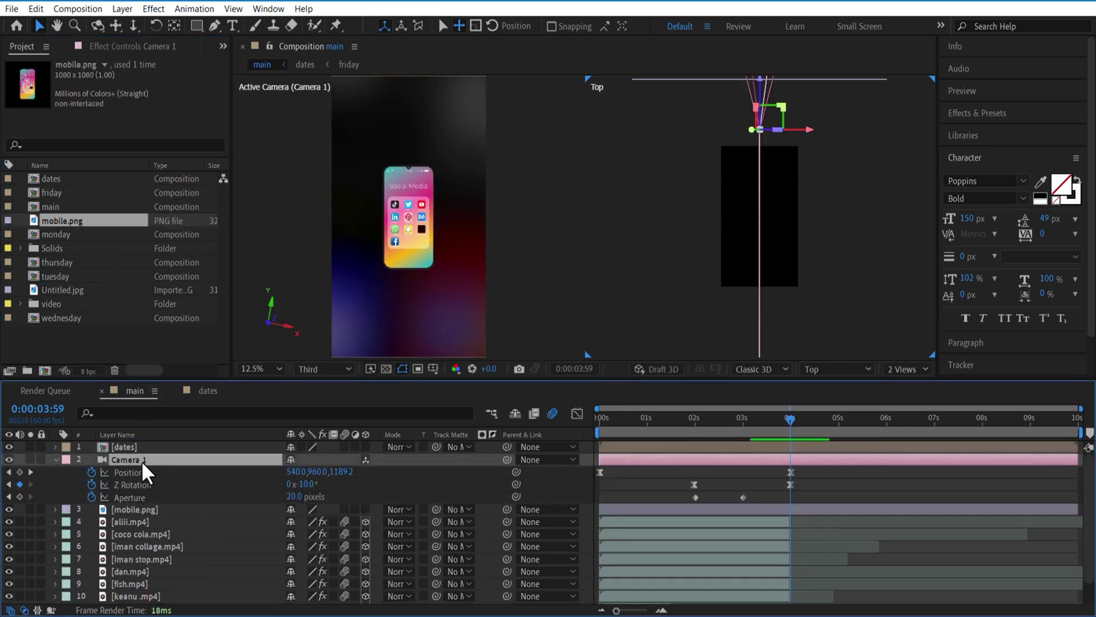
pyautogui.click(133, 508)
pyautogui.press('p')
pyautogui.click(365, 509)
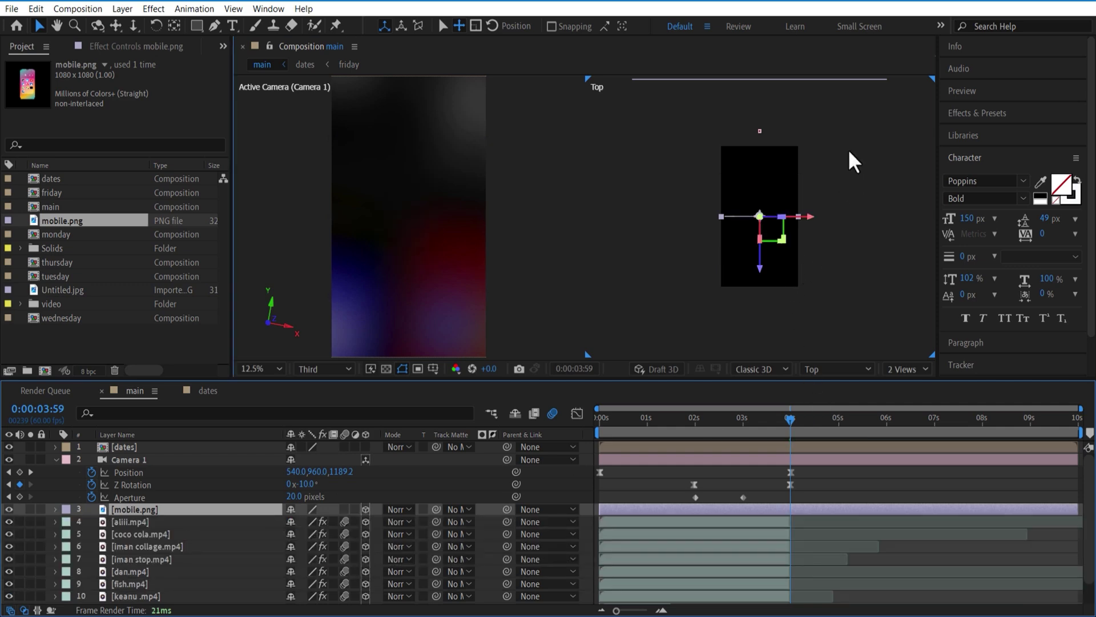
# Step: Push the mobile.png layer back along the Z axis until the phone sits in front of the camera's end position
pyautogui.press('h')
pyautogui.moveTo(854, 161); pyautogui.dragTo(846, 212)
pyautogui.press('v')
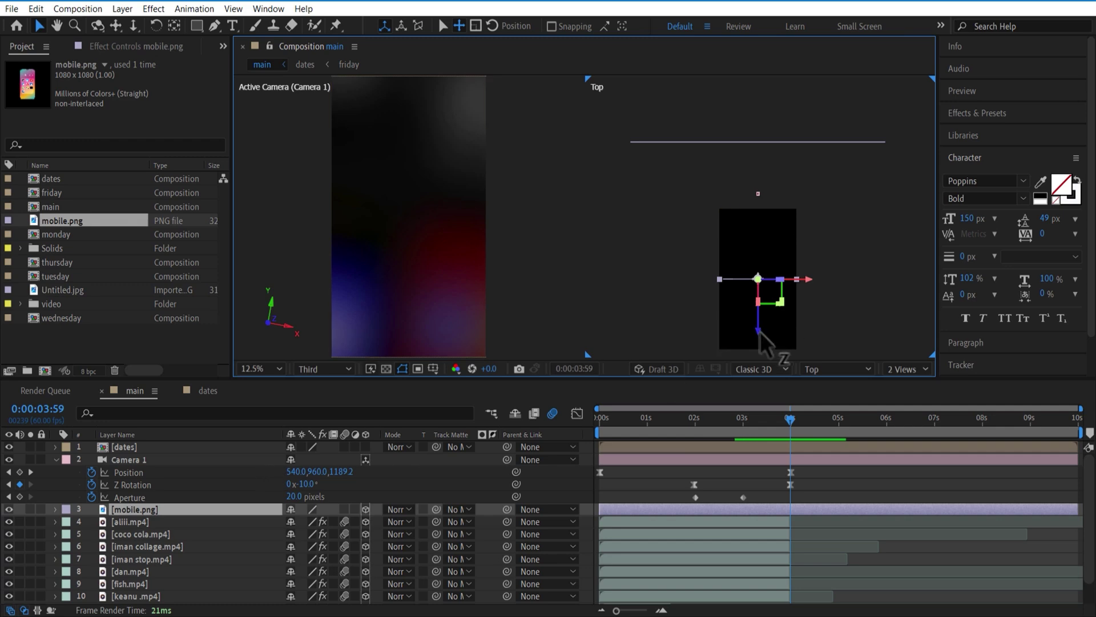
pyautogui.moveTo(754, 299); pyautogui.dragTo(794, 119)
# Step: Rotate the mobile.png layer about Z until the phone lies horizontally in the camera view, and scale it down
pyautogui.click(151, 509)
pyautogui.press('r')
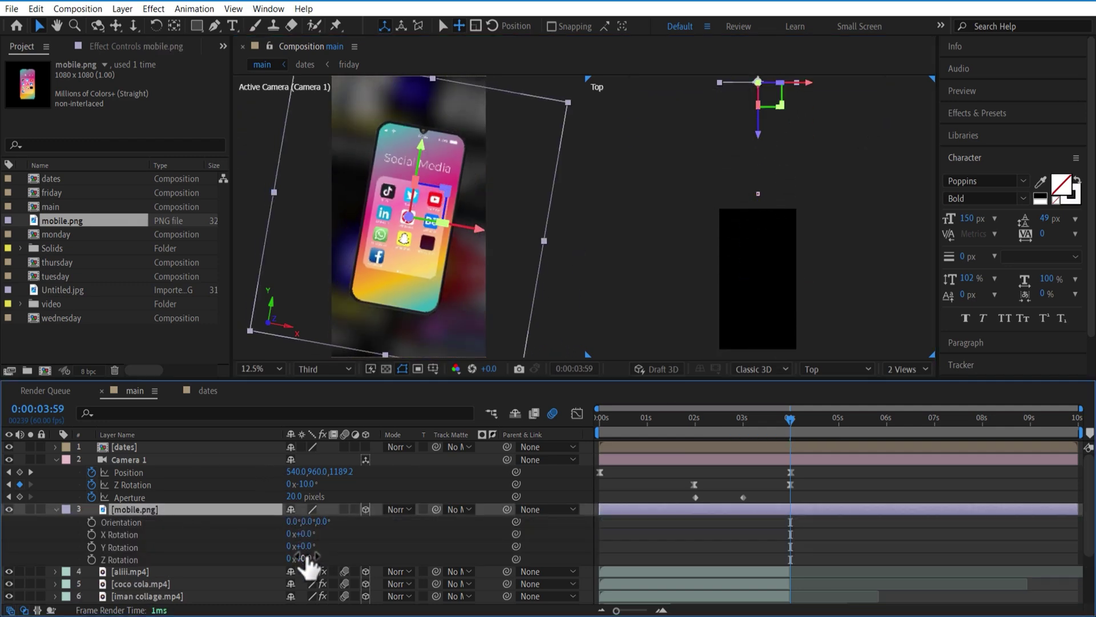
pyautogui.moveTo(308, 559); pyautogui.dragTo(363, 558)
pyautogui.press('s')
pyautogui.moveTo(298, 521); pyautogui.dragTo(274, 521)
pyautogui.press('s')
# Step: Start the mobile.png layer at 0:00:03:36 and keyframe its X position so the phone slides in from the frame's right side by 0:00:03:59
pyautogui.moveTo(625, 509); pyautogui.dragTo(814, 517)
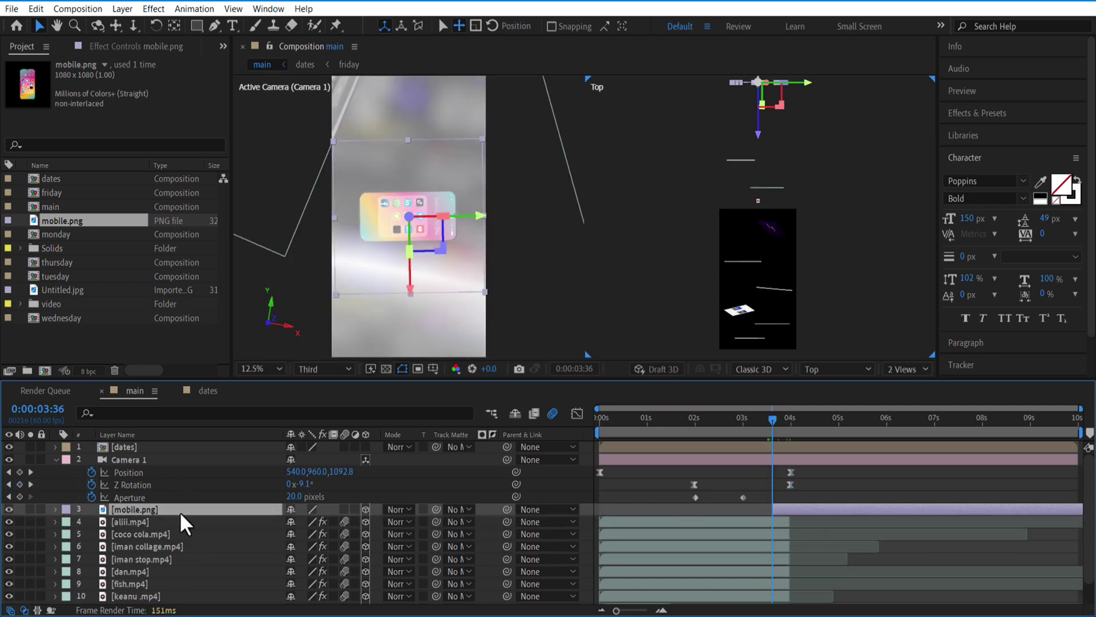
pyautogui.press('p')
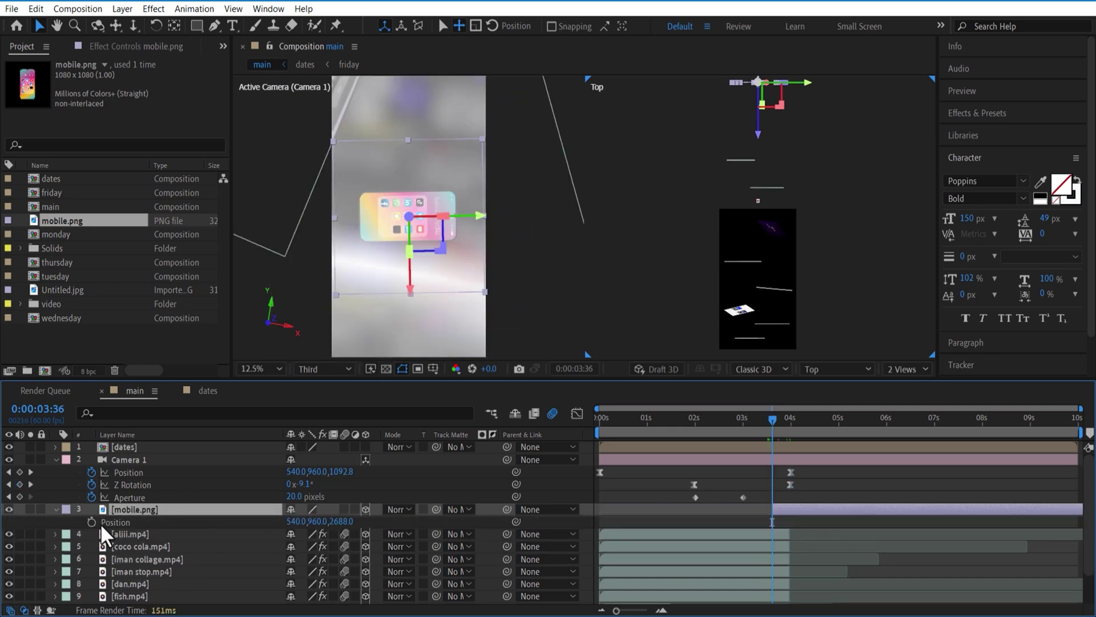
pyautogui.click(92, 522)
pyautogui.moveTo(440, 521); pyautogui.dragTo(792, 513)
pyautogui.click(798, 430)
pyautogui.moveTo(799, 430); pyautogui.dragTo(792, 430)
pyautogui.moveTo(295, 521); pyautogui.dragTo(8, 513)
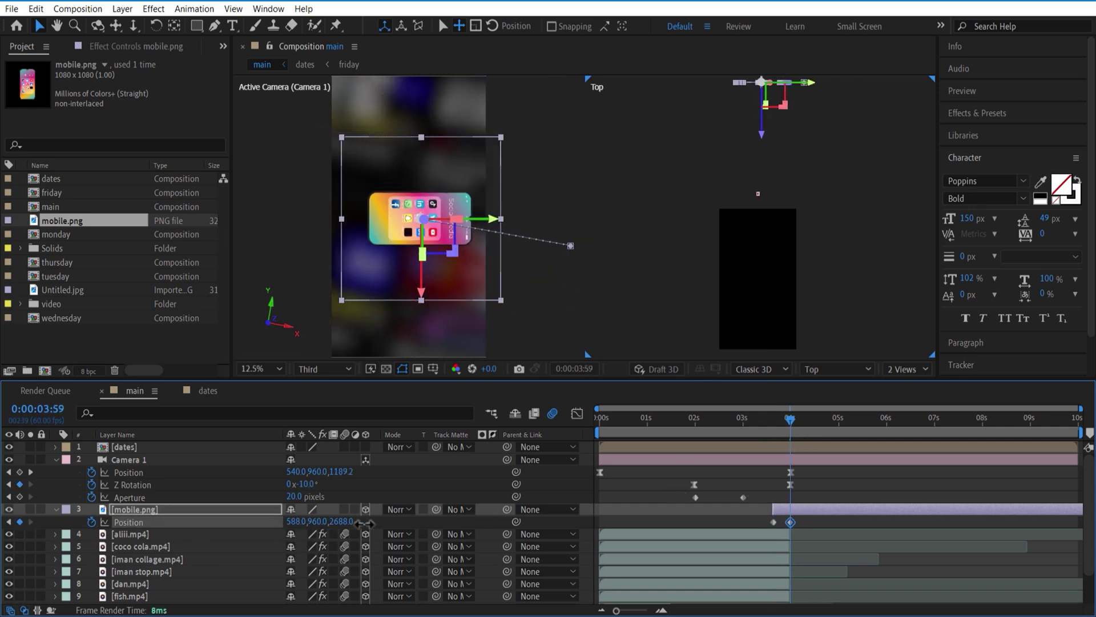
# Step: Ease the phone's position keyframes and space them further apart in time to lengthen the slide-in
pyautogui.moveTo(810, 511); pyautogui.dragTo(804, 511)
pyautogui.click(795, 521)
pyautogui.press('=')
pyautogui.press('=')
pyautogui.press('=')
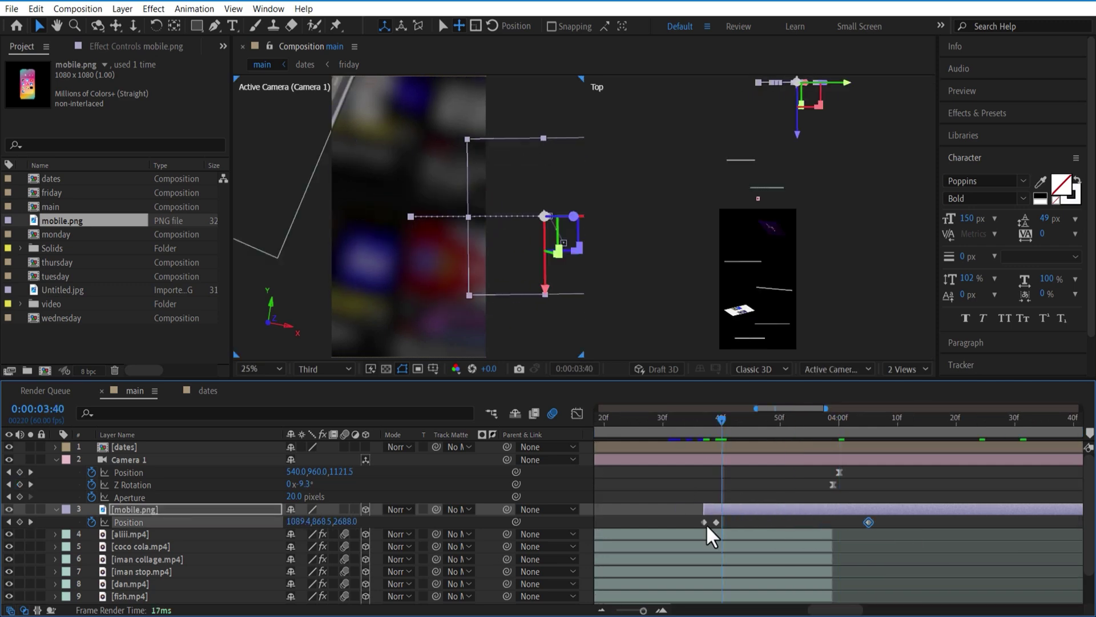
pyautogui.rightClick(716, 523)
pyautogui.moveTo(776, 515)
pyautogui.moveTo(706, 523); pyautogui.dragTo(927, 523)
# Step: Keyframe Camera 1's position at 0:00:04:01, and at 0:00:04:40 push it forward to Z 1869.3 so the phone fills the frame
pyautogui.click(576, 424)
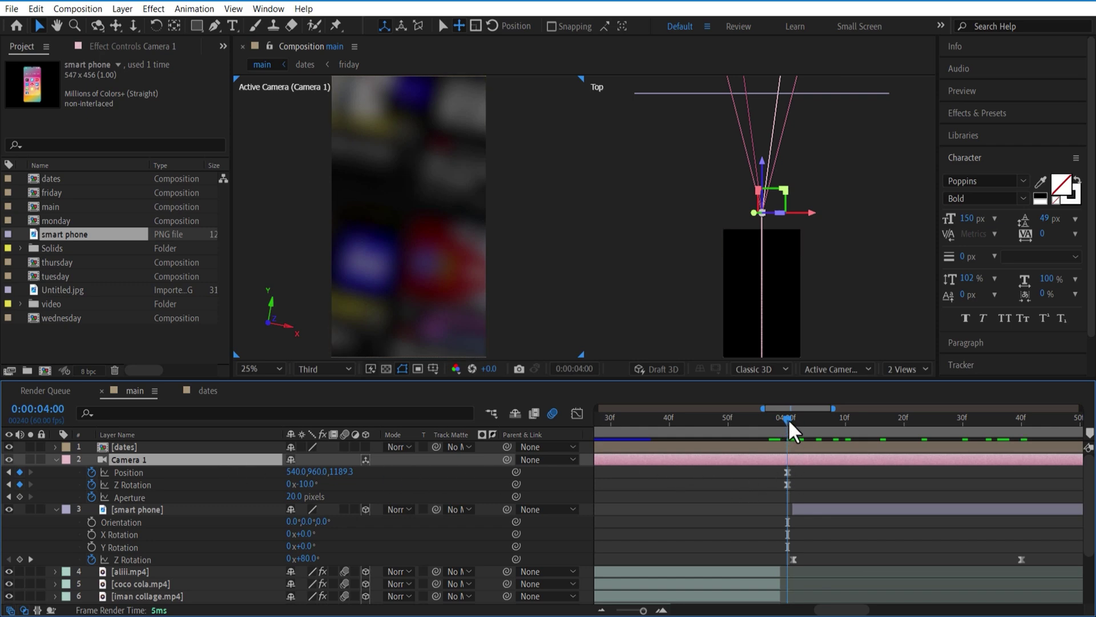
pyautogui.click(19, 472)
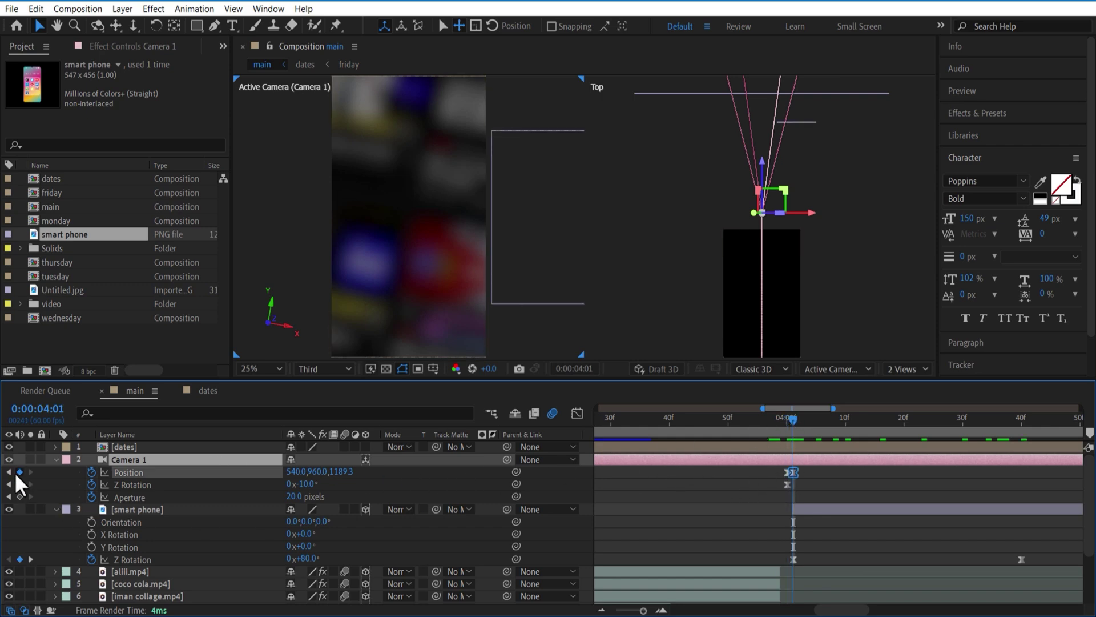
pyautogui.moveTo(952, 447); pyautogui.dragTo(1020, 459)
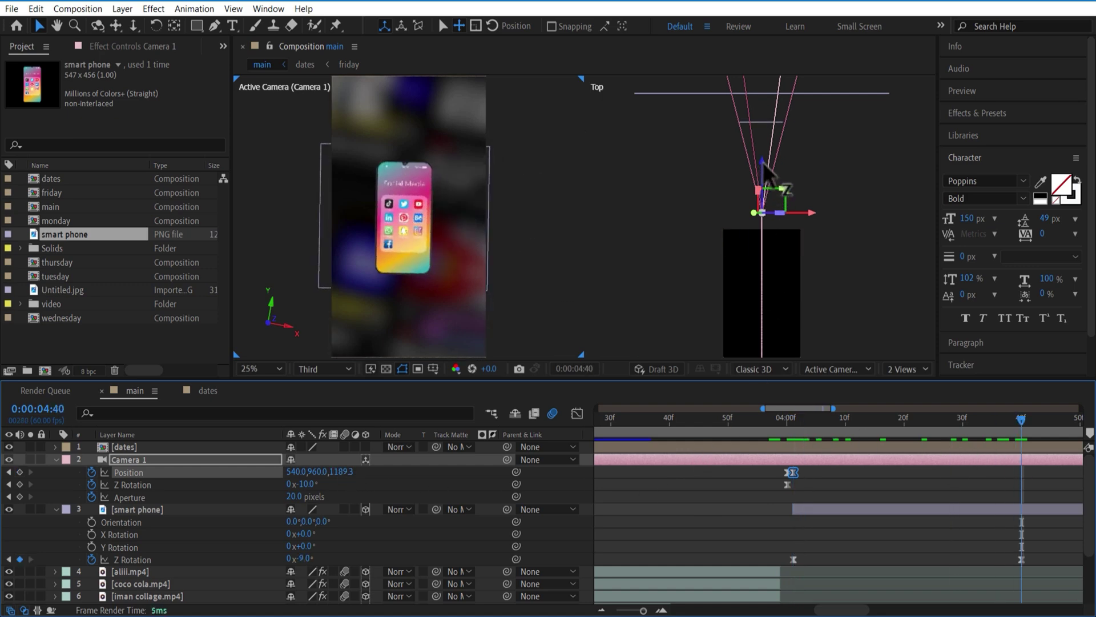
pyautogui.moveTo(764, 164); pyautogui.dragTo(754, 113)
# Step: At 0:00:04:40, centre the smart phone layer in the camera view, set its Z Rotation to -10°, and collapse the layer properties
pyautogui.moveTo(785, 417); pyautogui.dragTo(1018, 506)
pyautogui.click(1018, 506)
pyautogui.press('p')
pyautogui.moveTo(311, 524); pyautogui.dragTo(312, 523)
pyautogui.press('r')
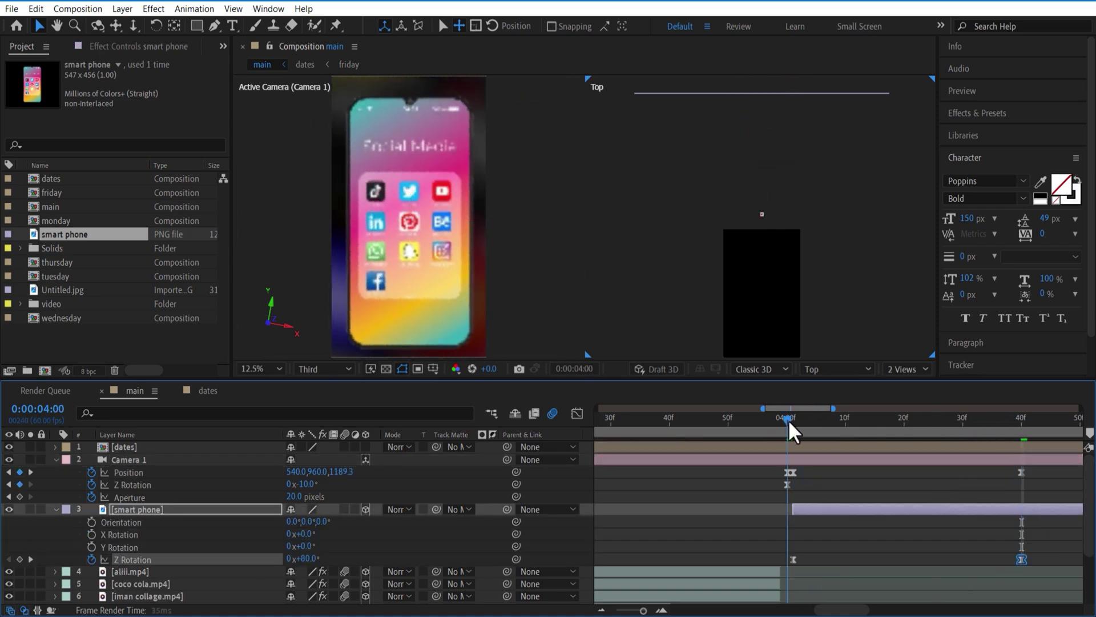
pyautogui.click(56, 509)
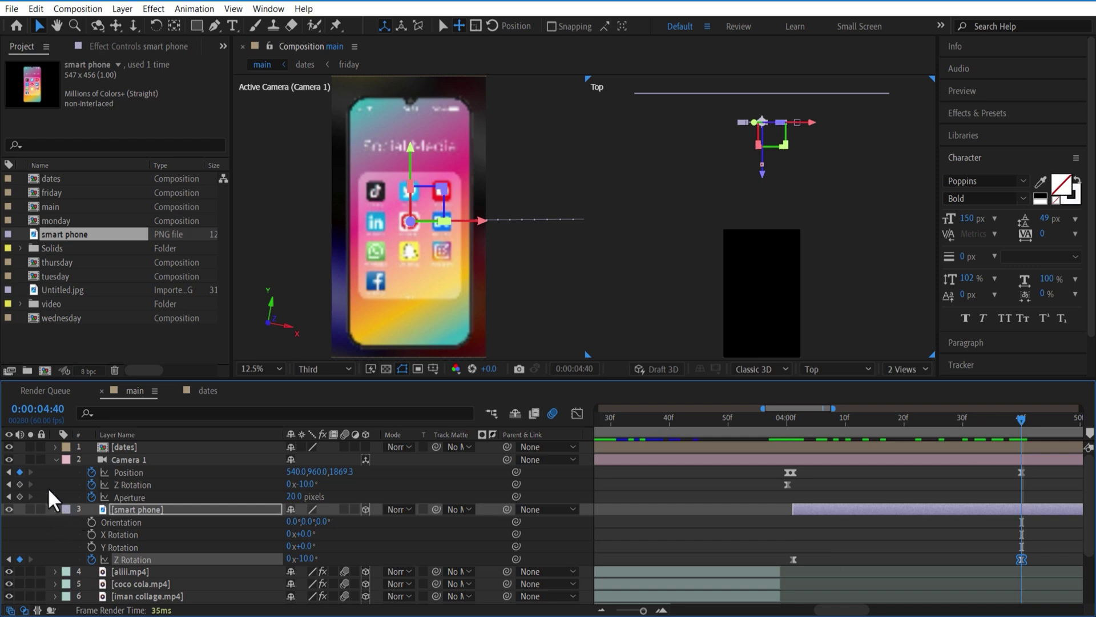
pyautogui.click(56, 459)
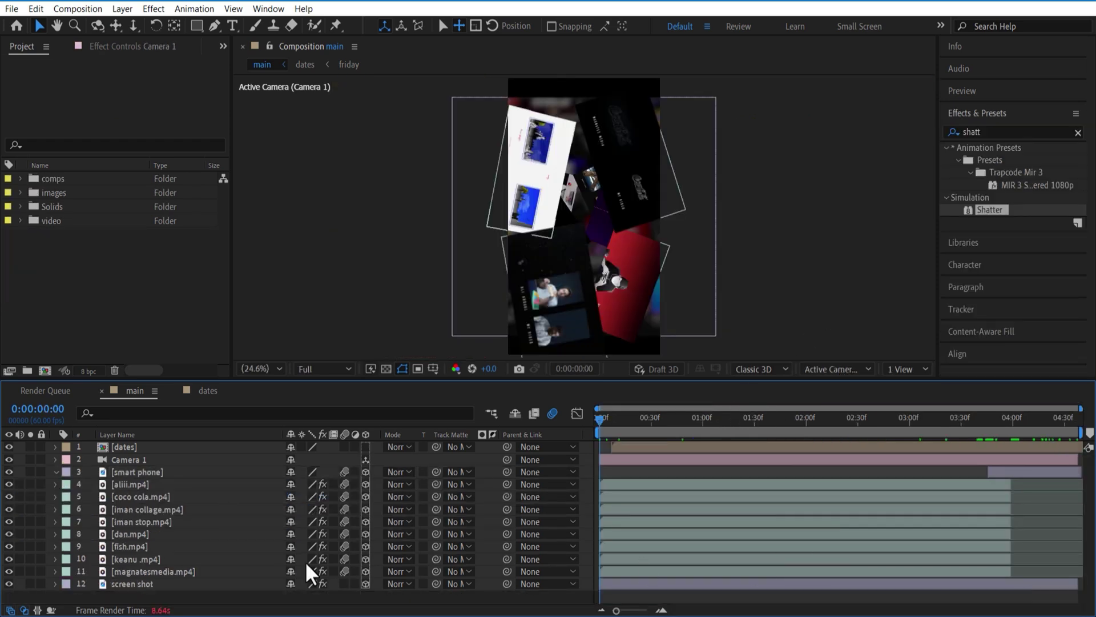
# Step: Scale the screen shot background layer up to 447% and preview the main composition from the start
pyautogui.click(151, 584)
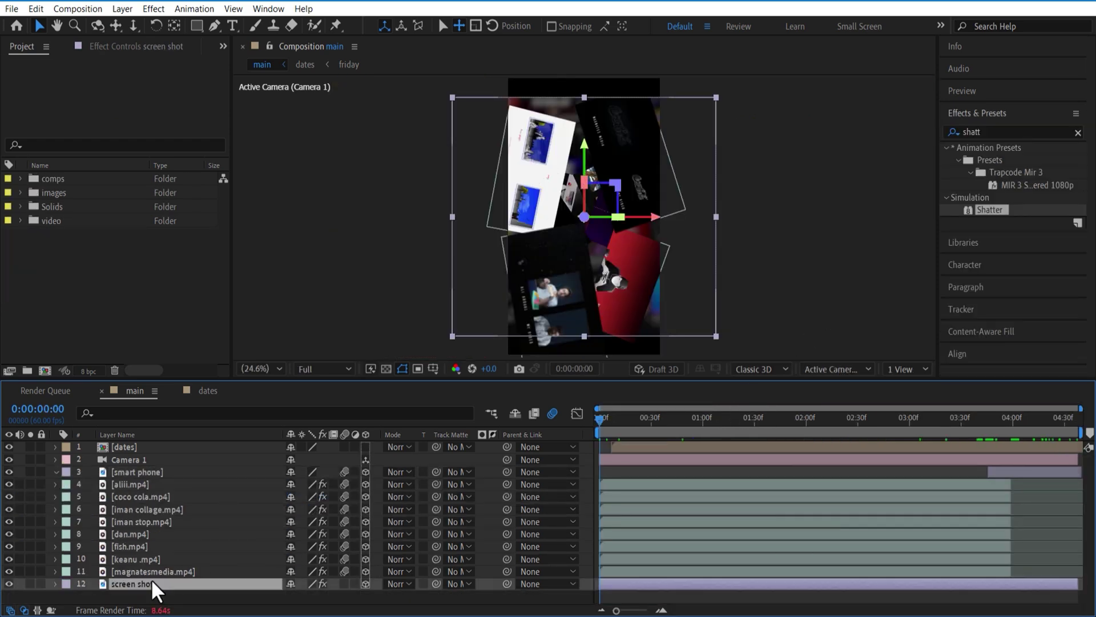
pyautogui.press('s')
pyautogui.moveTo(303, 596); pyautogui.dragTo(321, 598)
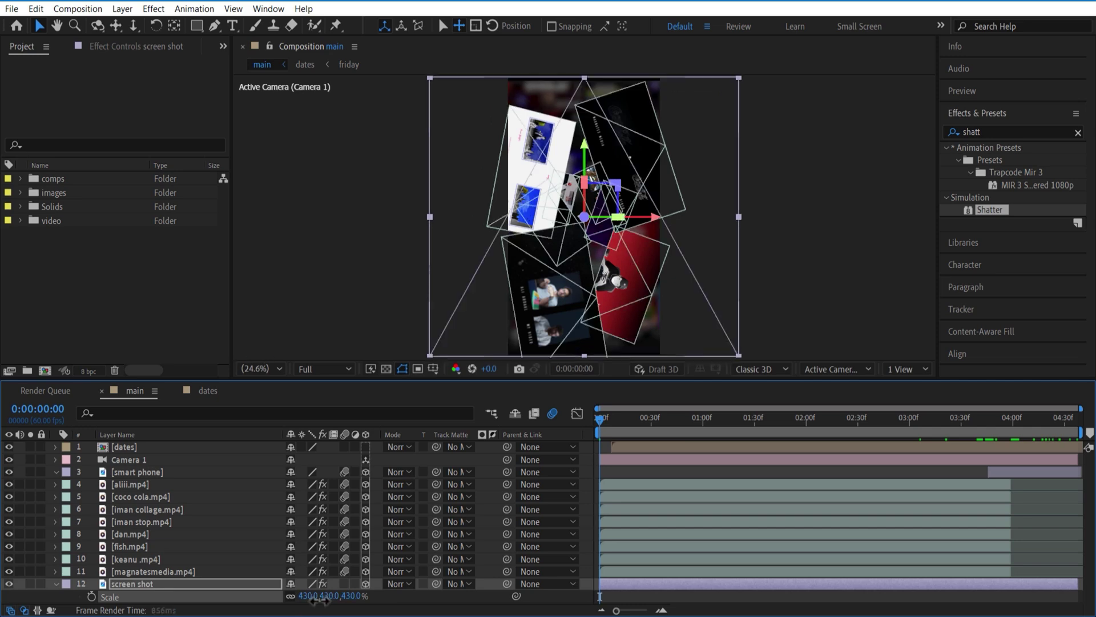
pyautogui.click(56, 584)
pyautogui.press('space')
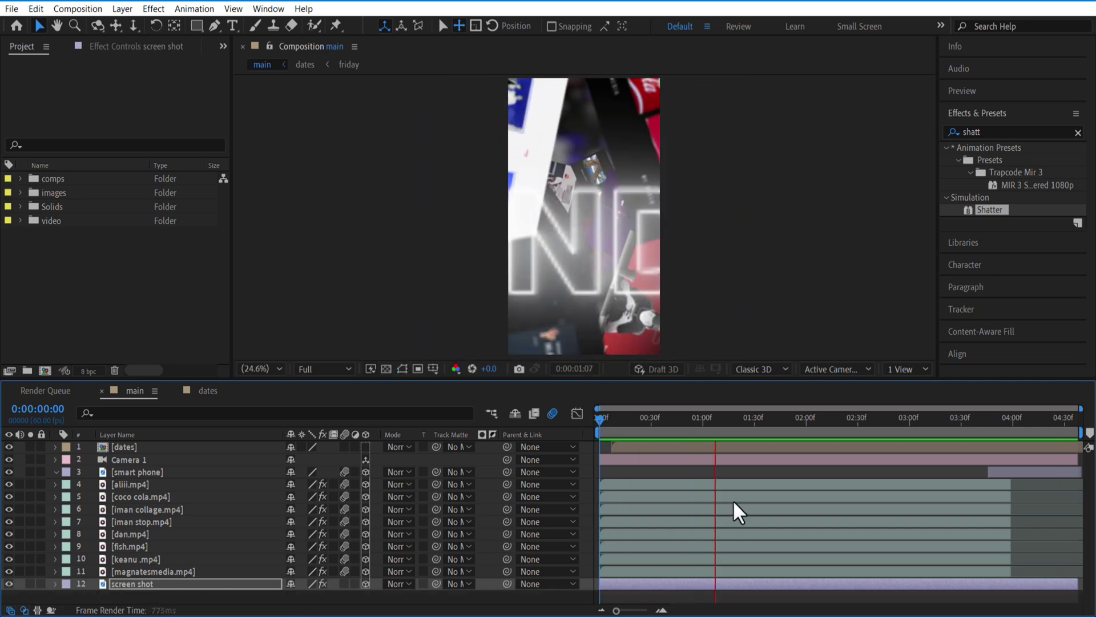